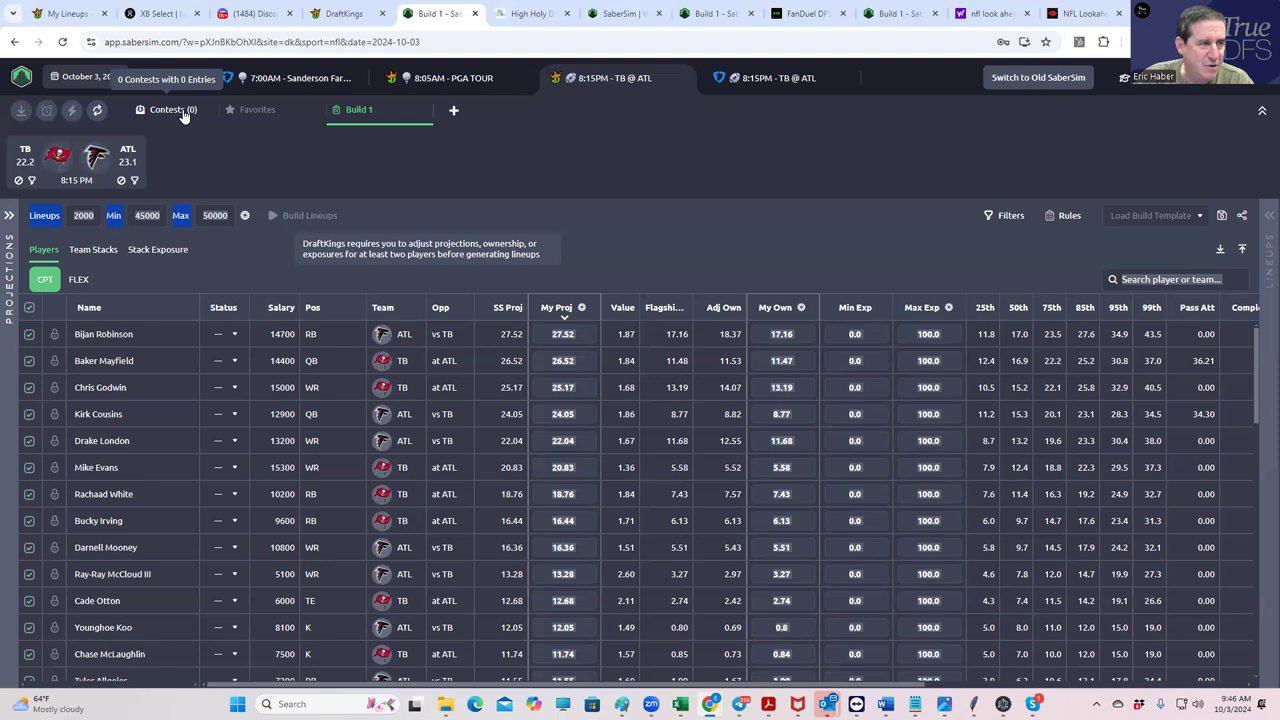
Upload today's DKEntries CSV from Downloads to the TB @ ATL showdown, loading 102 entries in 3 contests.
{"action": "left_click", "coordinate": [182, 108]}
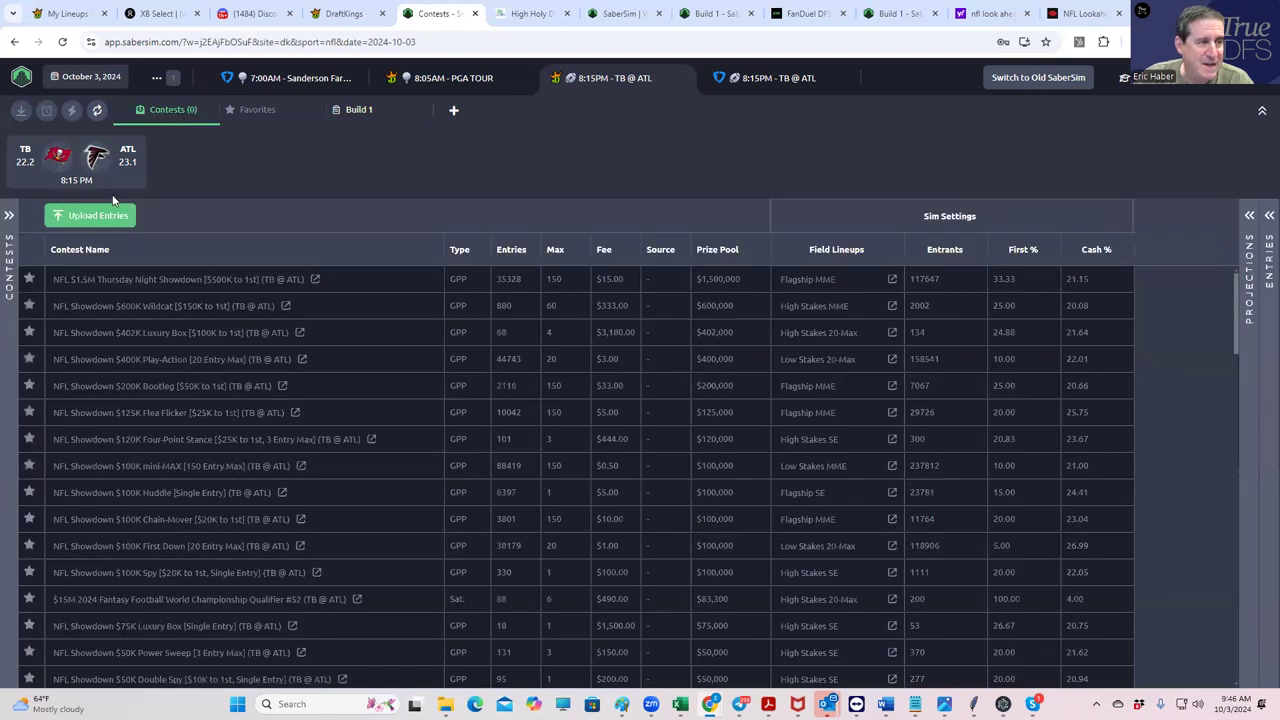
{"action": "left_click", "coordinate": [95, 224]}
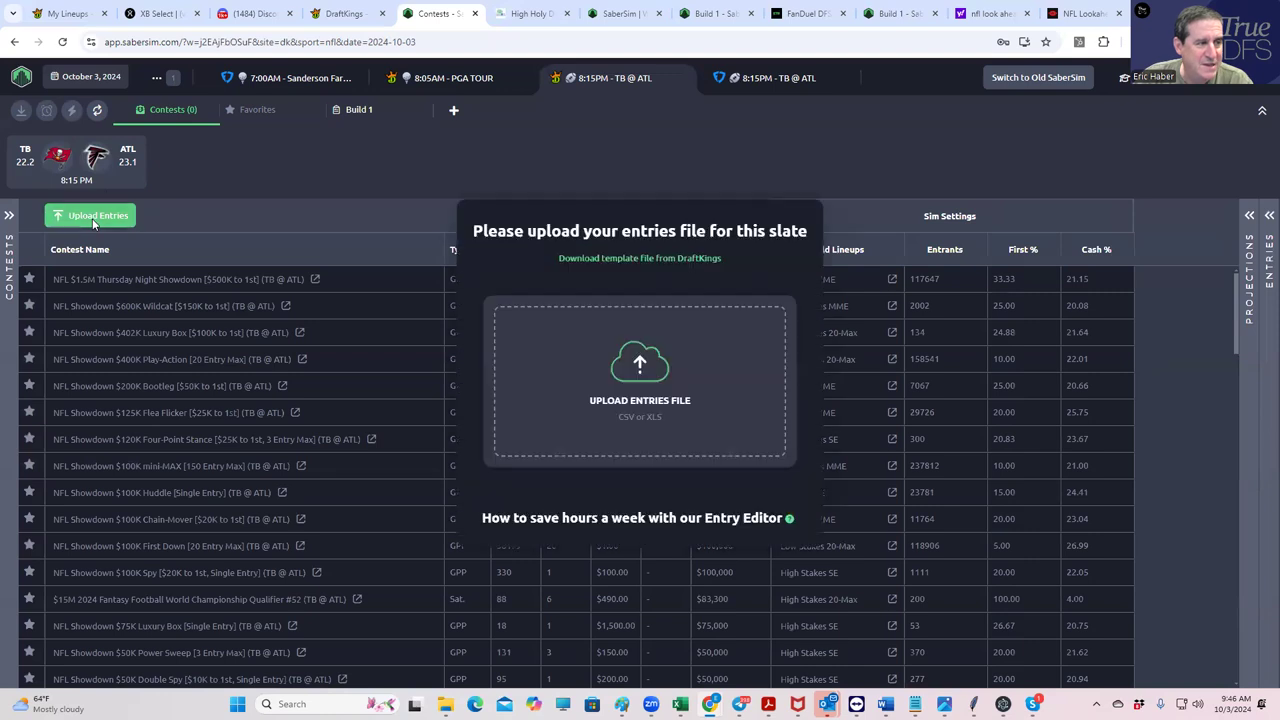
{"action": "left_click", "coordinate": [580, 259]}
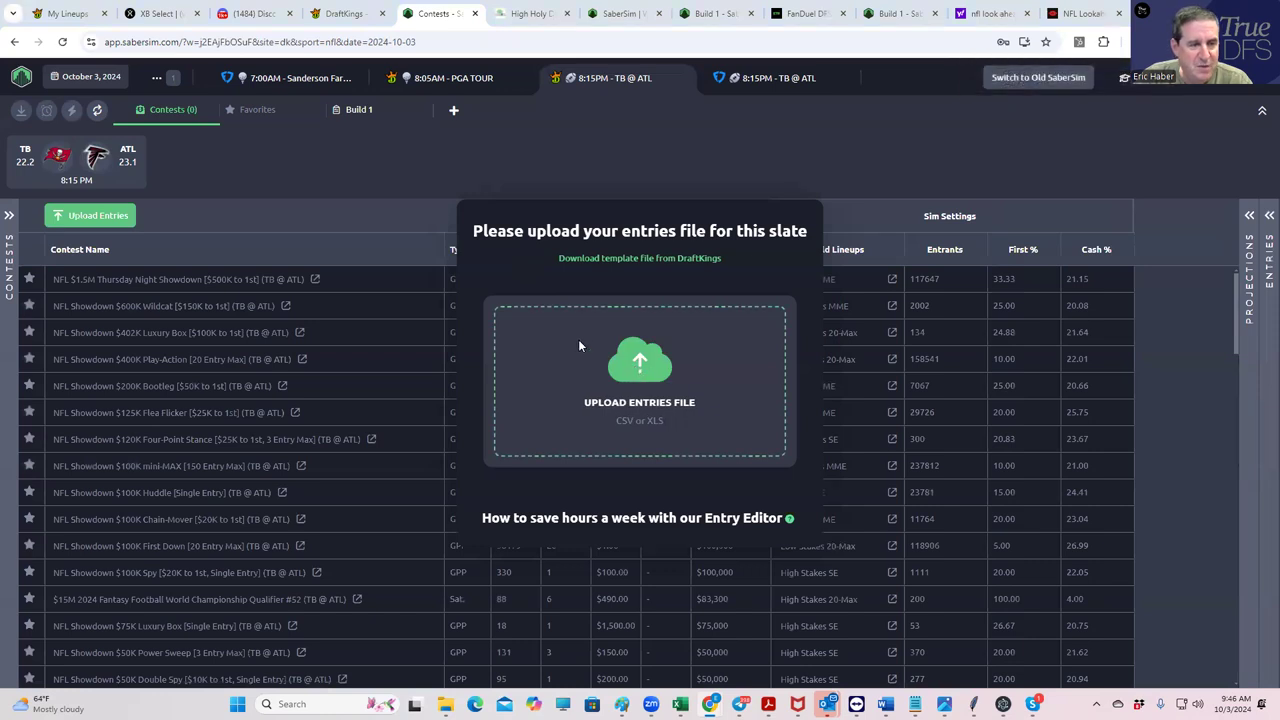
{"action": "left_click", "coordinate": [545, 318]}
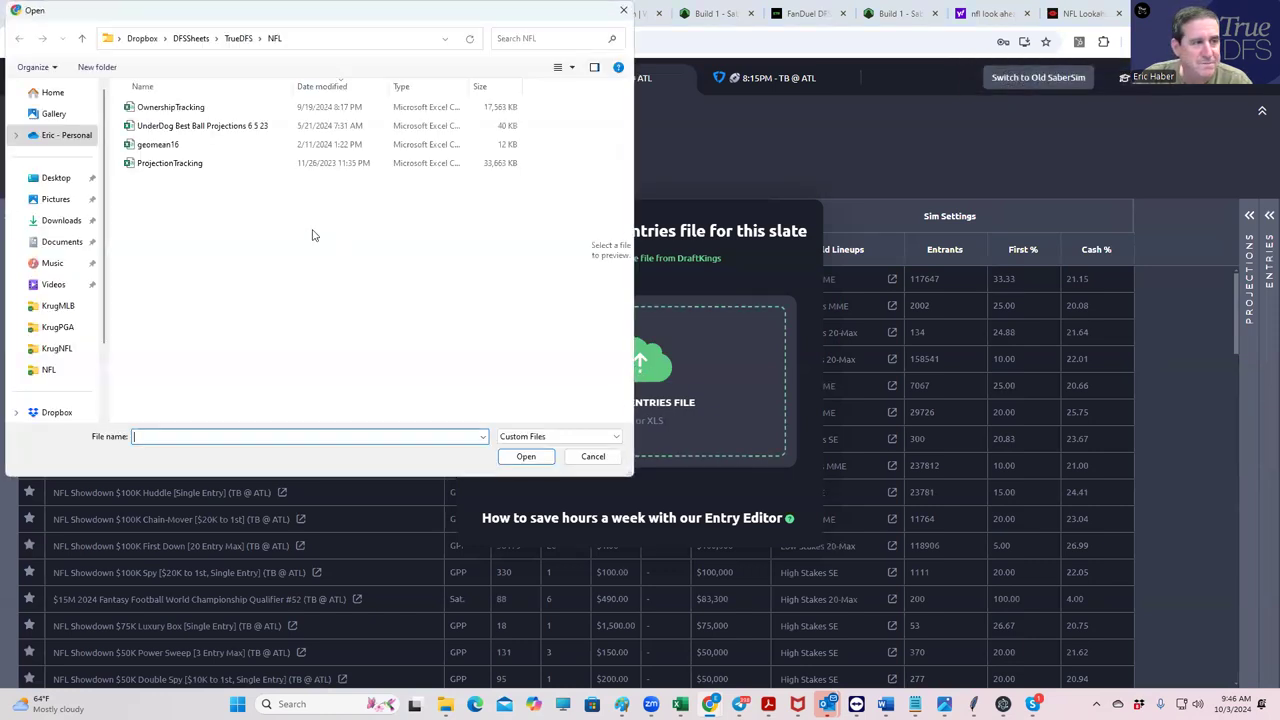
{"action": "left_click", "coordinate": [58, 219]}
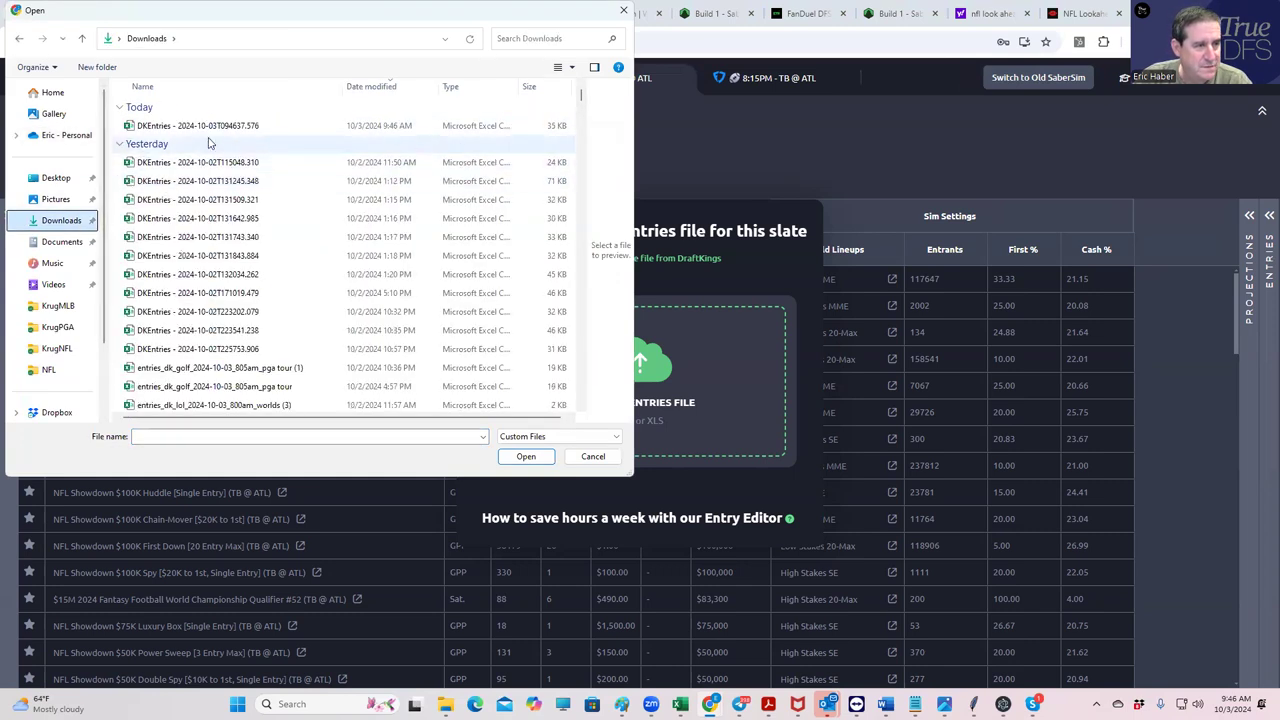
{"action": "left_click", "coordinate": [225, 129]}
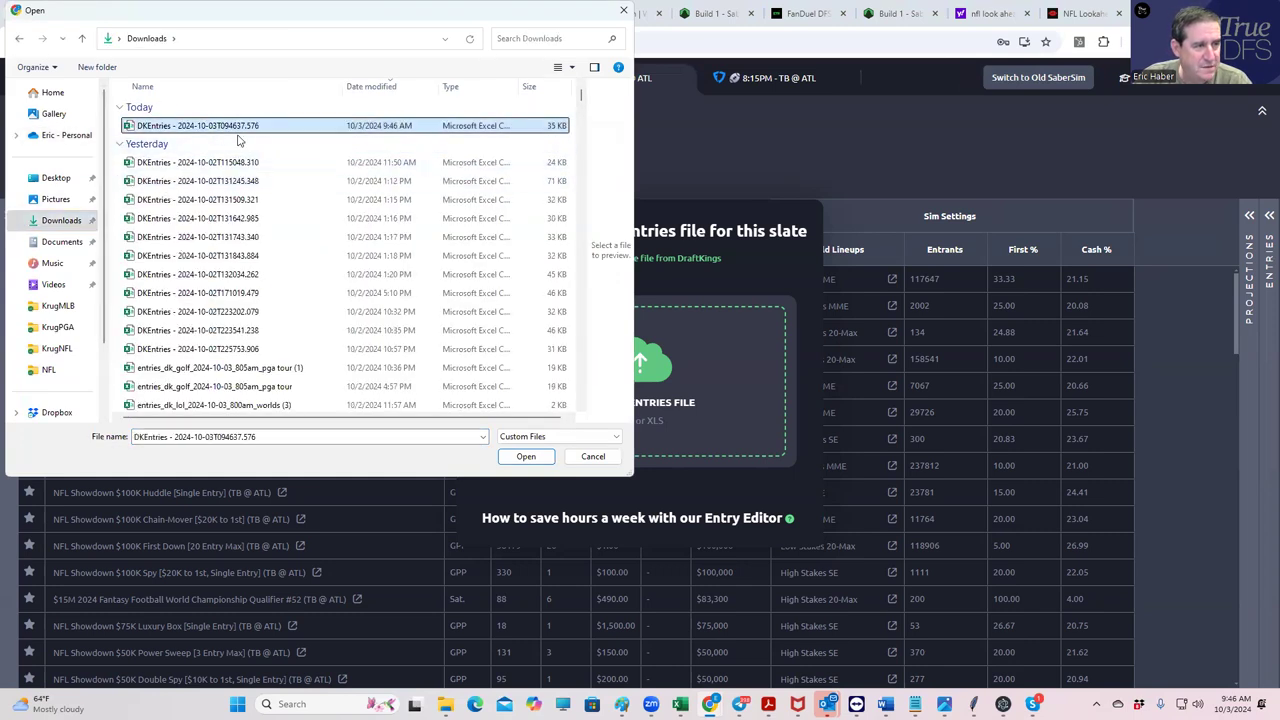
{"action": "left_click", "coordinate": [527, 457]}
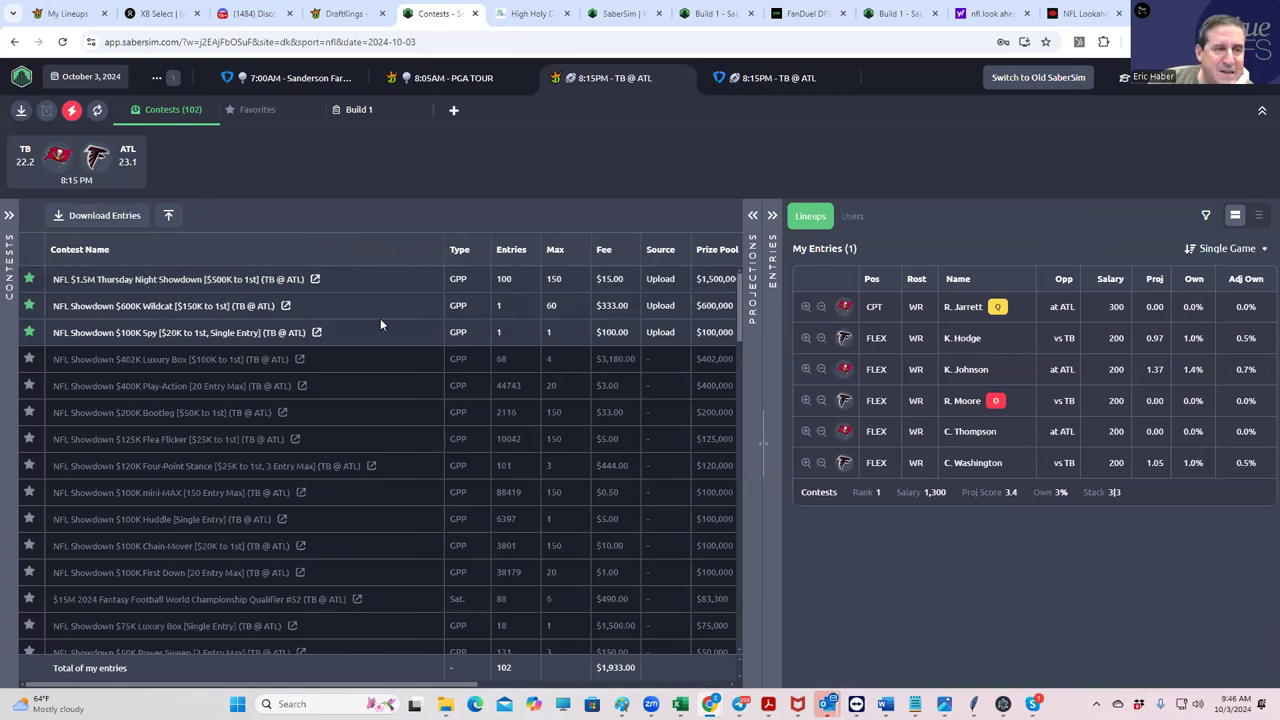
{"action": "left_click", "coordinate": [753, 82]}
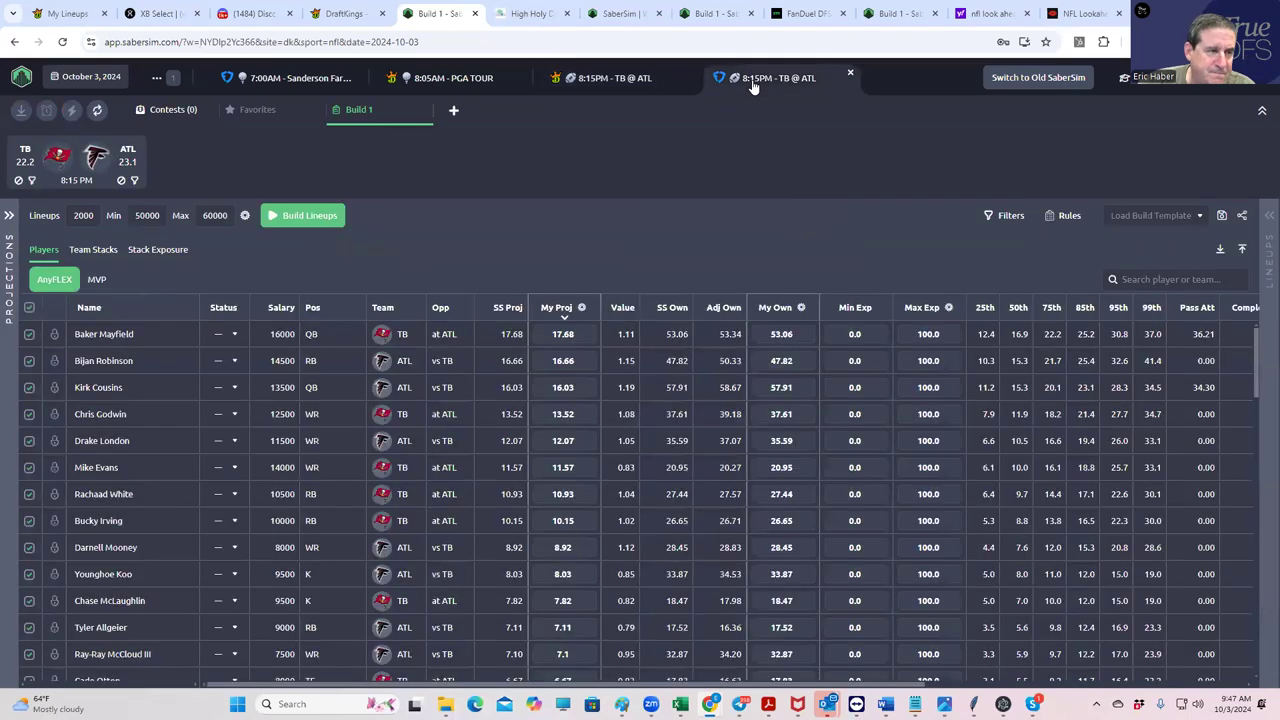
Download FanDuel's CSV entries template for the 8:15pm TB @ ATL slate.
{"action": "left_click", "coordinate": [170, 112]}
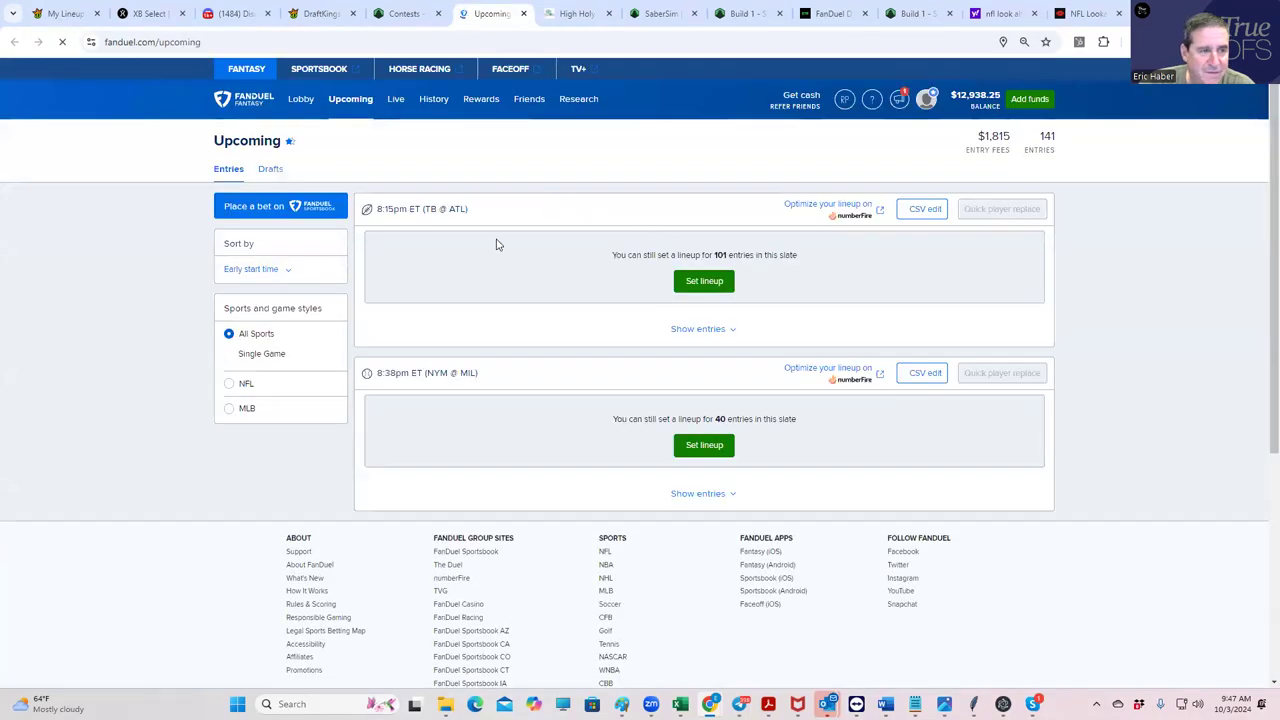
{"action": "left_click", "coordinate": [920, 209]}
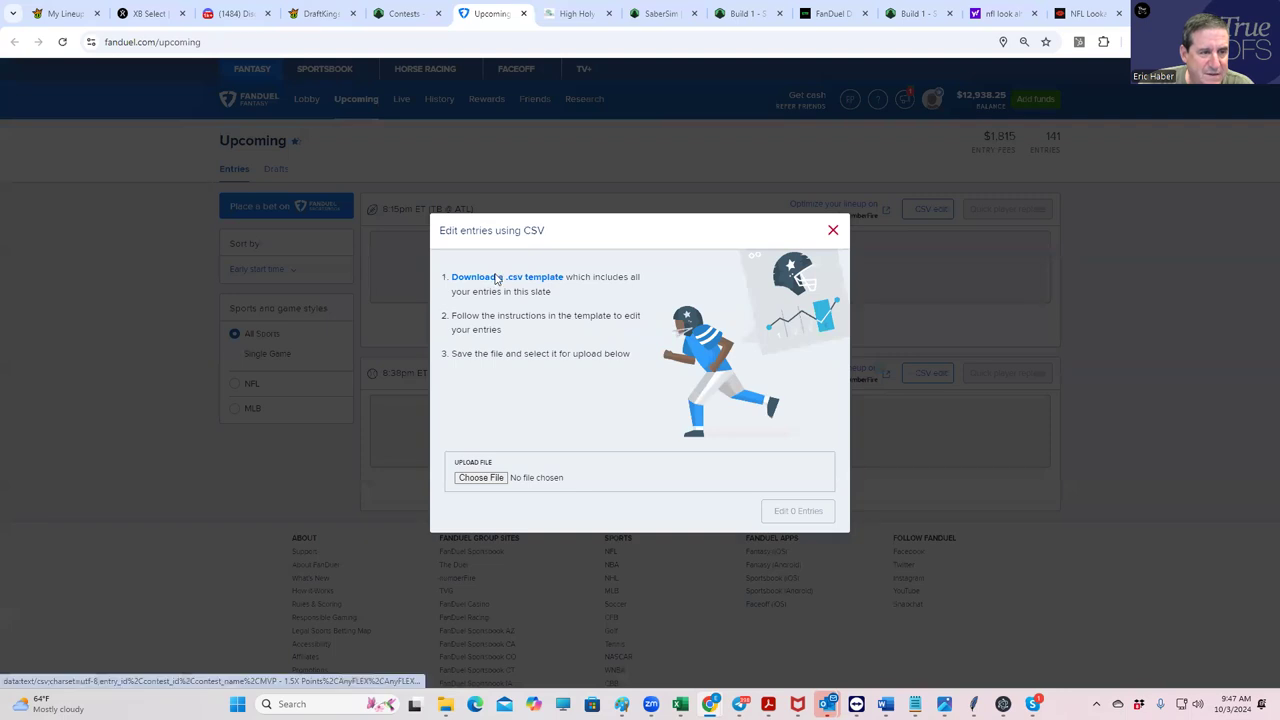
{"action": "left_click", "coordinate": [522, 277]}
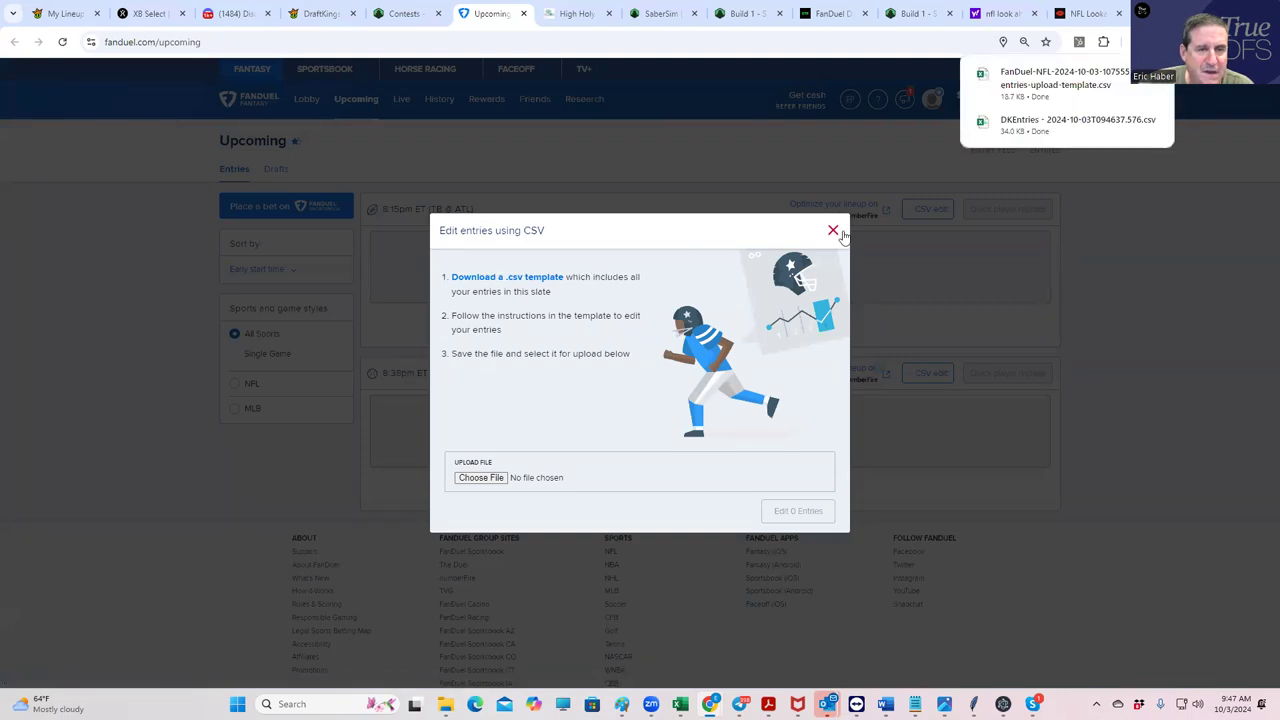
{"action": "left_click", "coordinate": [833, 230]}
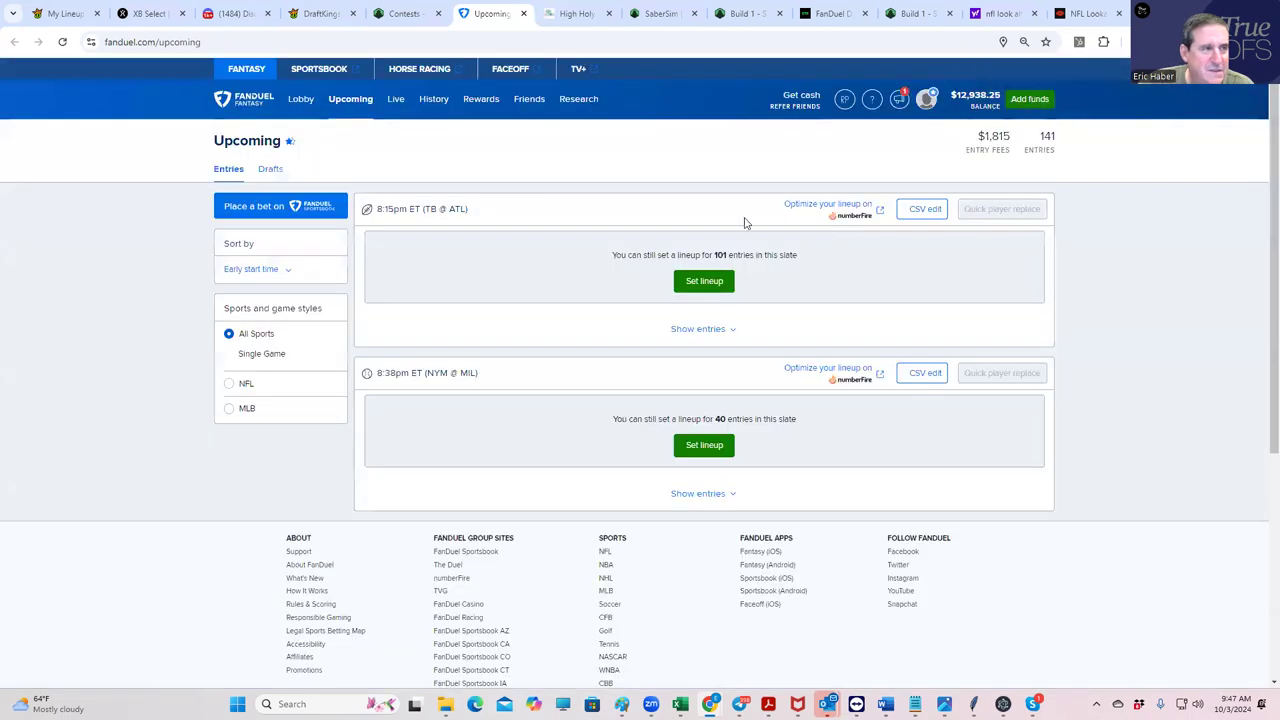
Upload the FanDuel entries-upload-template to SaberSim, loading 101 entries across 2 contests.
{"action": "left_click", "coordinate": [405, 16]}
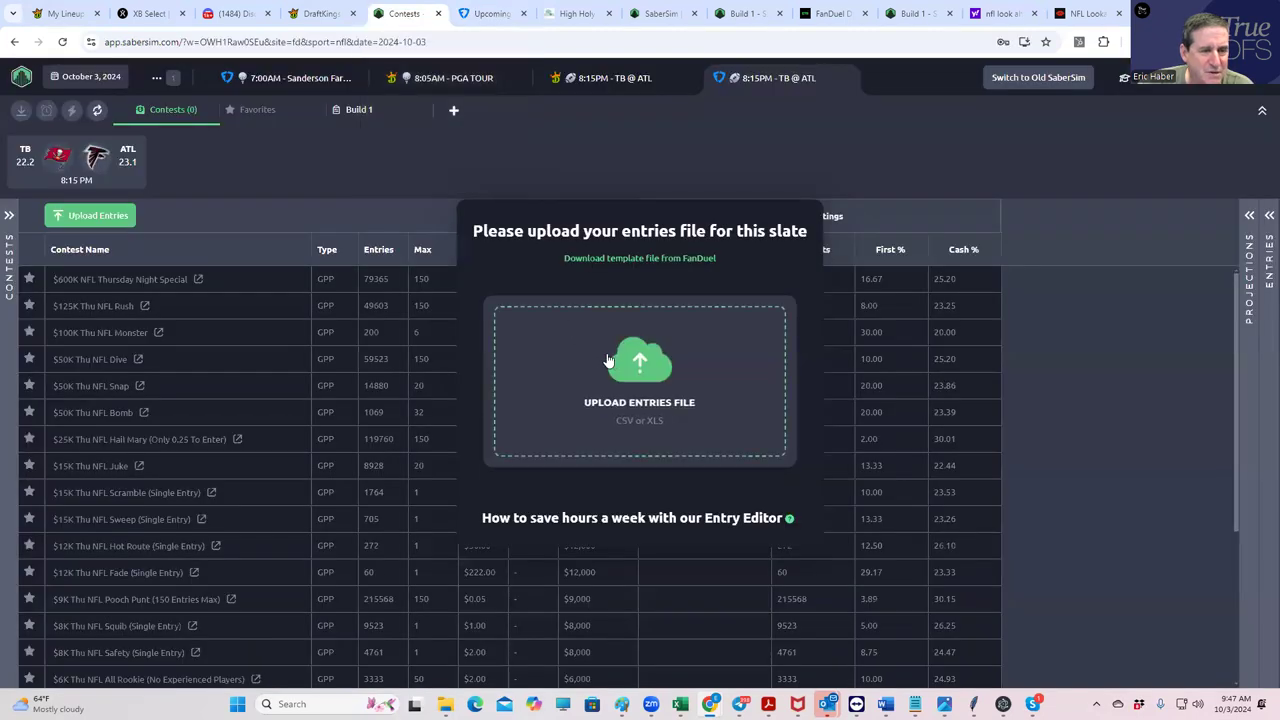
{"action": "left_click", "coordinate": [529, 316]}
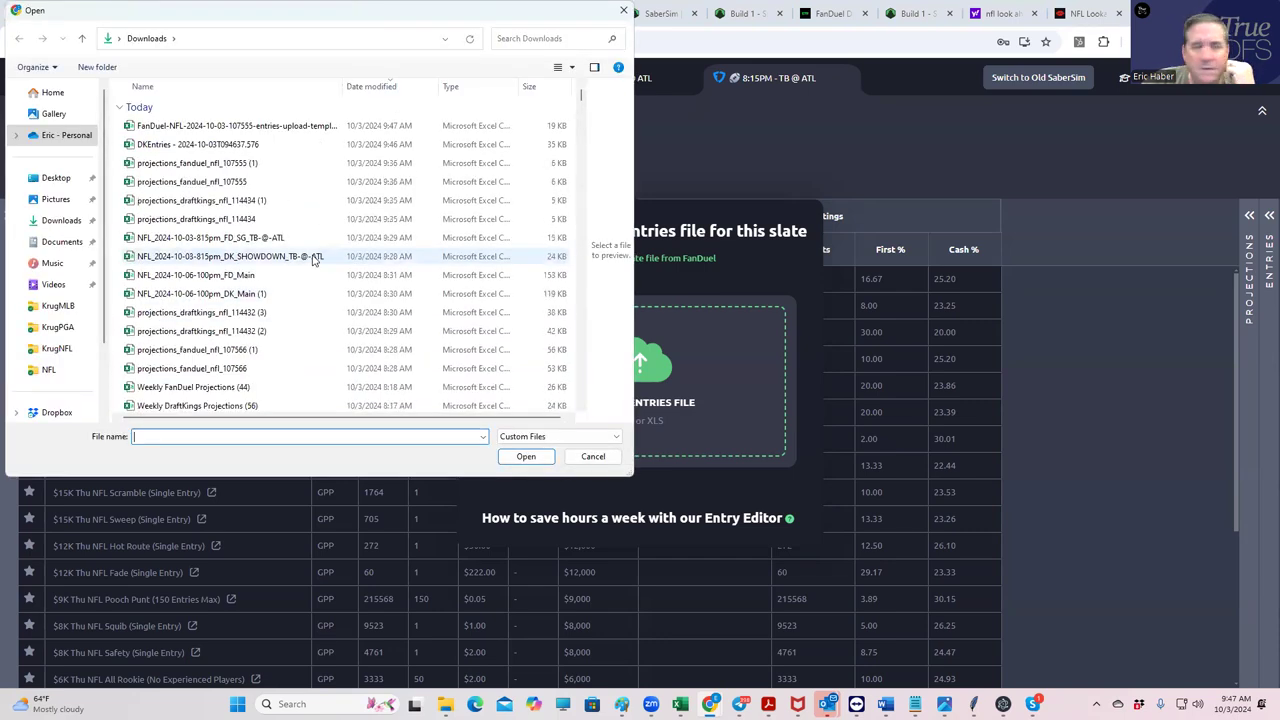
{"action": "left_click", "coordinate": [240, 126]}
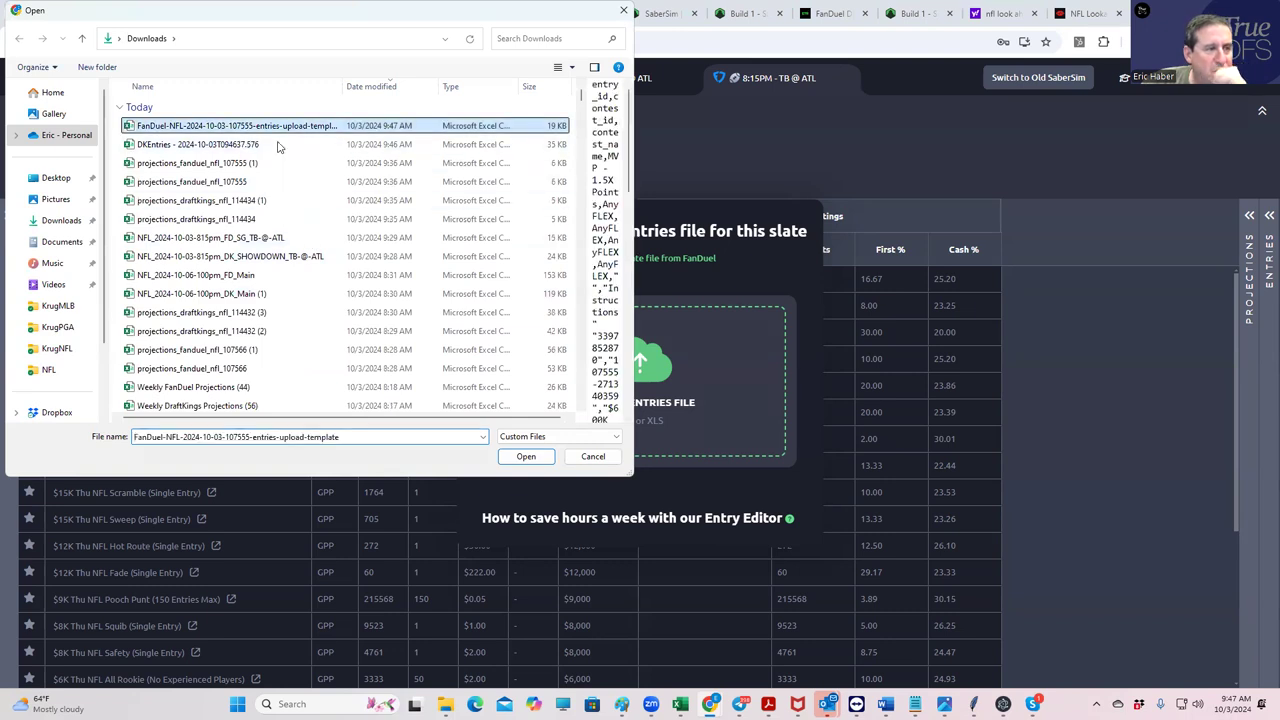
{"action": "left_click", "coordinate": [512, 451]}
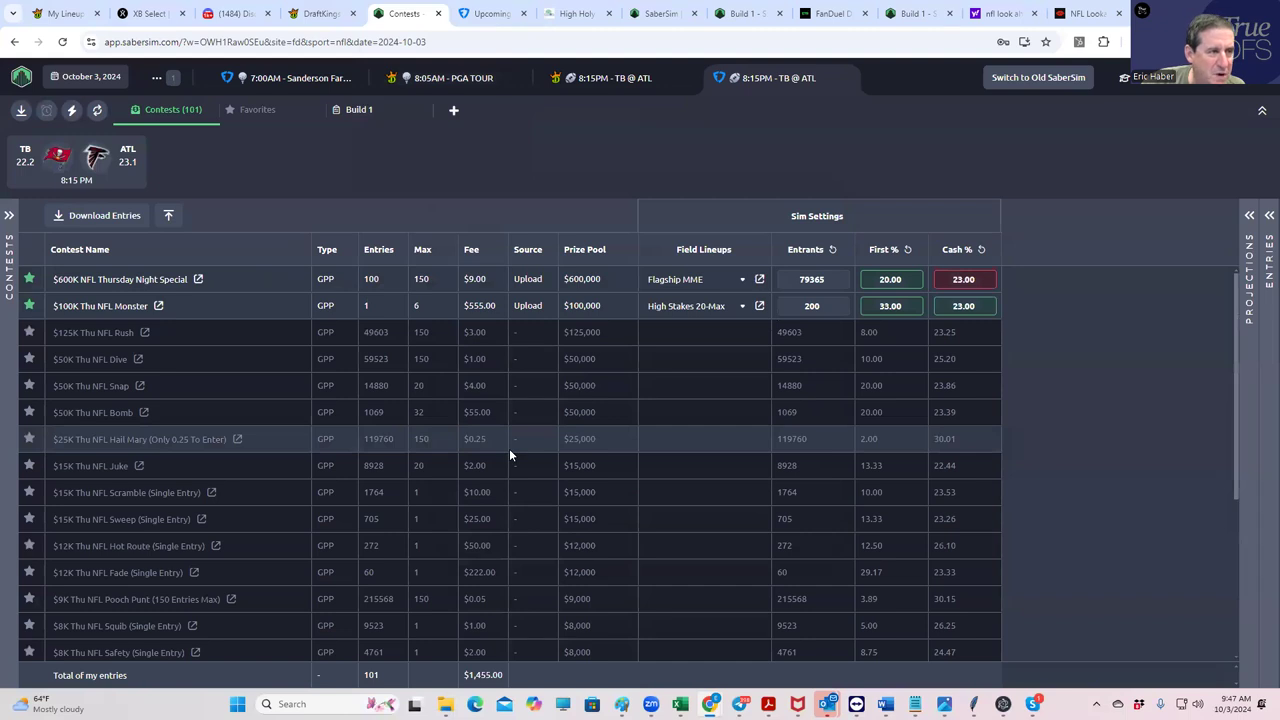
{"action": "left_click", "coordinate": [588, 80]}
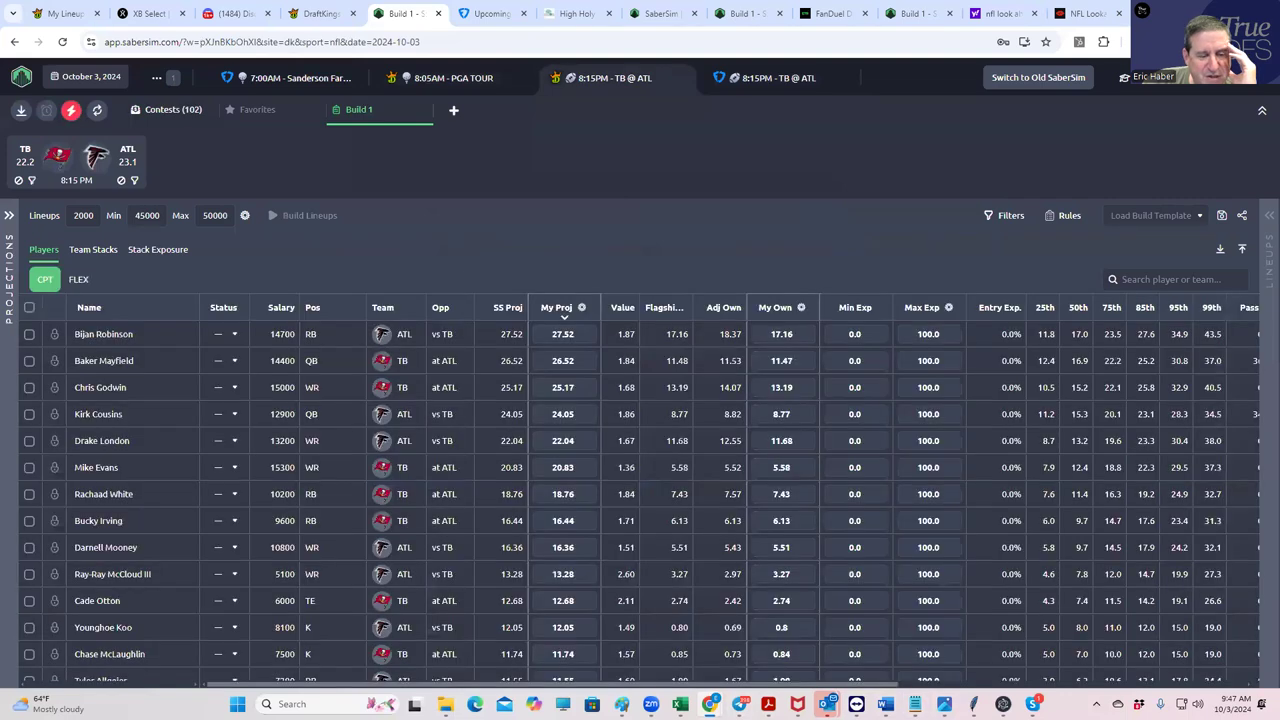
Bring the NFL projections folder window in File Explorer to the front.
{"action": "mouse_move", "coordinate": [709, 704]}
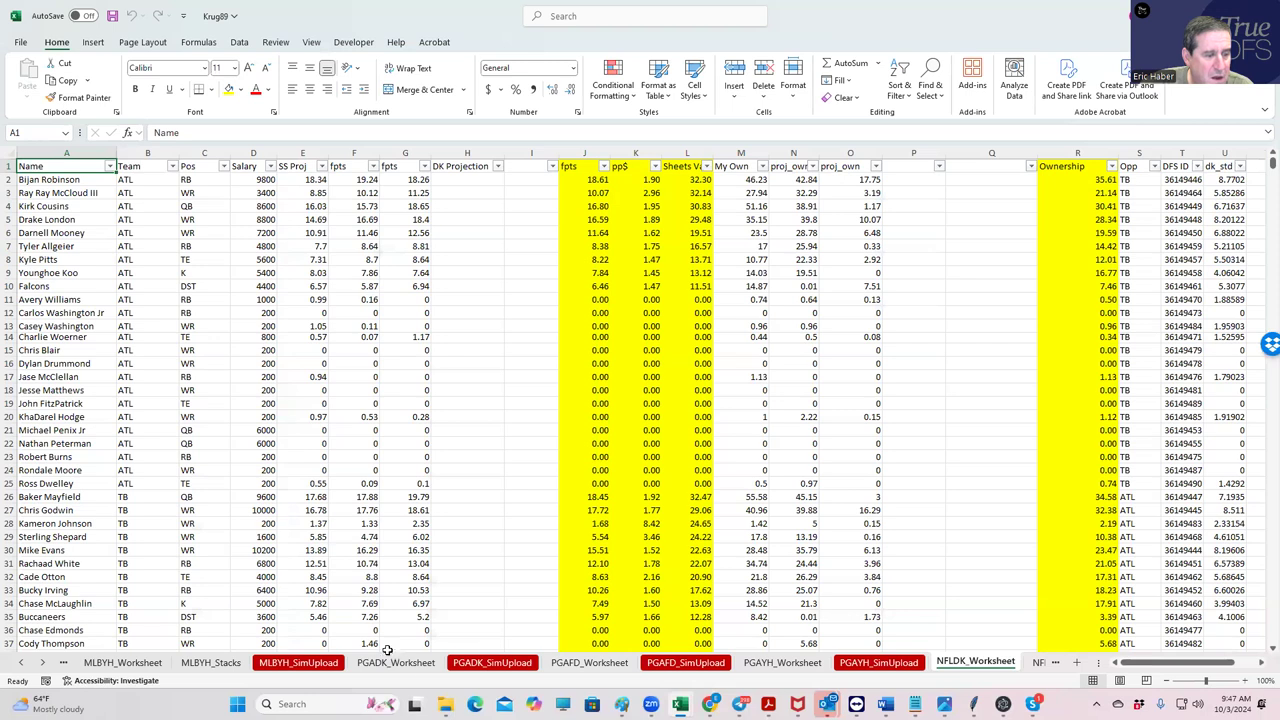
{"action": "left_click", "coordinate": [445, 704]}
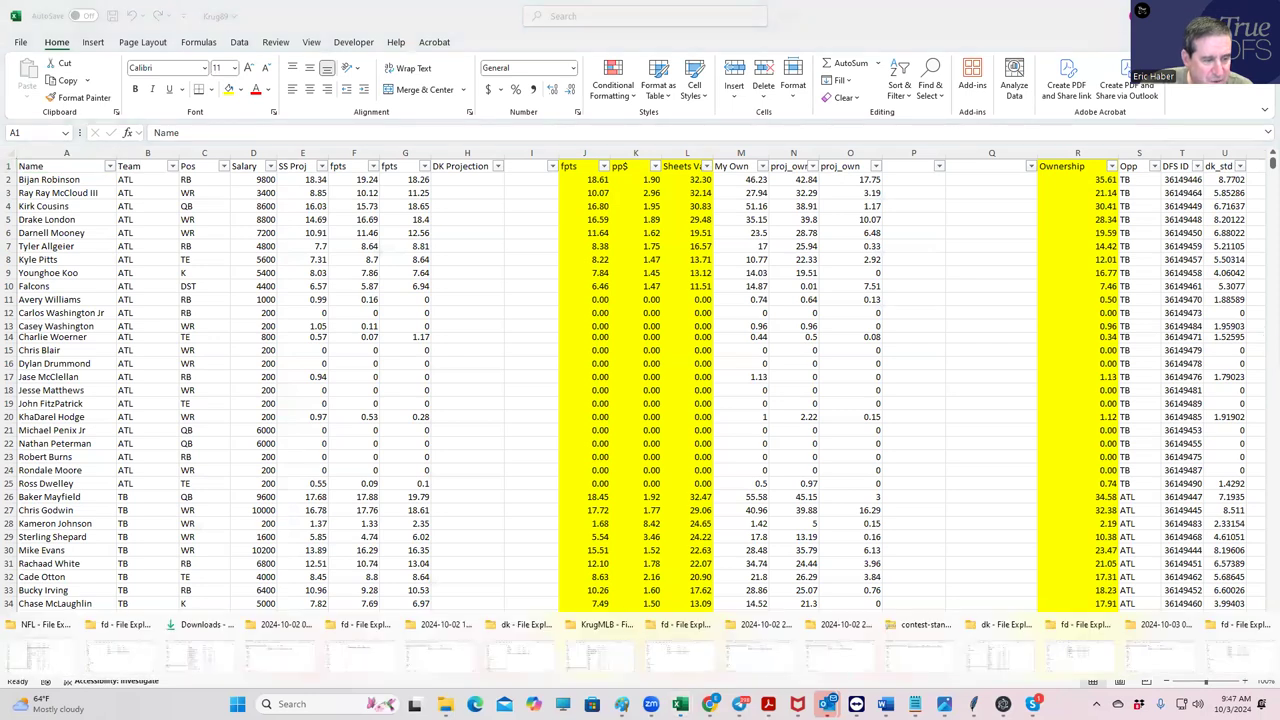
{"action": "left_click", "coordinate": [72, 643]}
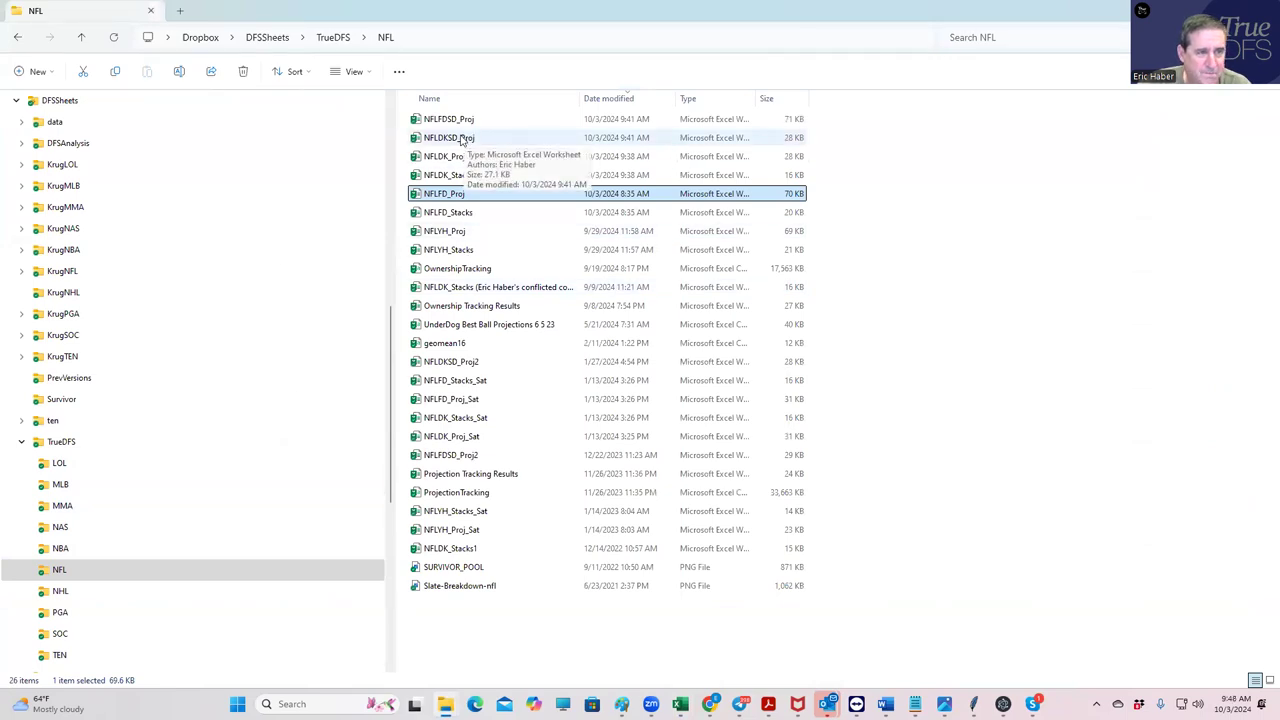
Select NFLFDSD_Proj and NFLDKSD_Proj together and open both workbooks in Excel.
{"action": "left_click", "coordinate": [458, 123]}
{"action": "left_click", "coordinate": [453, 140], "text": "ctrl"}
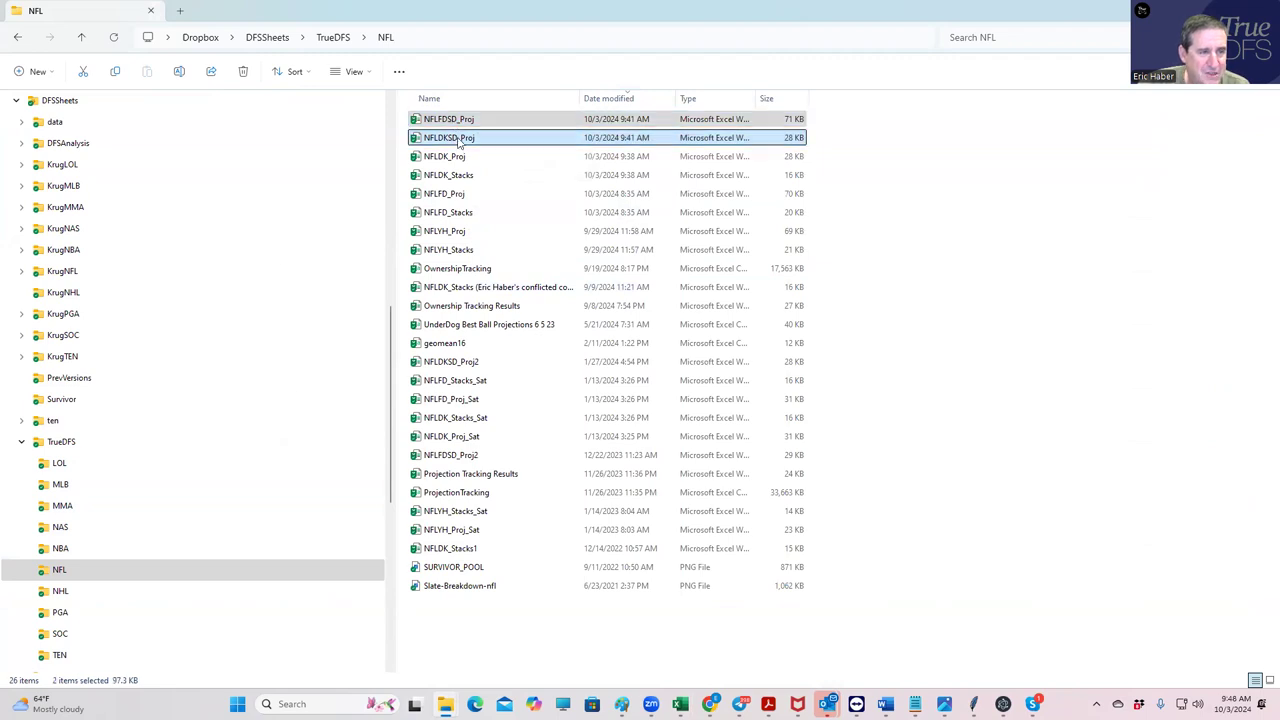
{"action": "right_click", "coordinate": [457, 140]}
{"action": "left_click", "coordinate": [476, 164]}
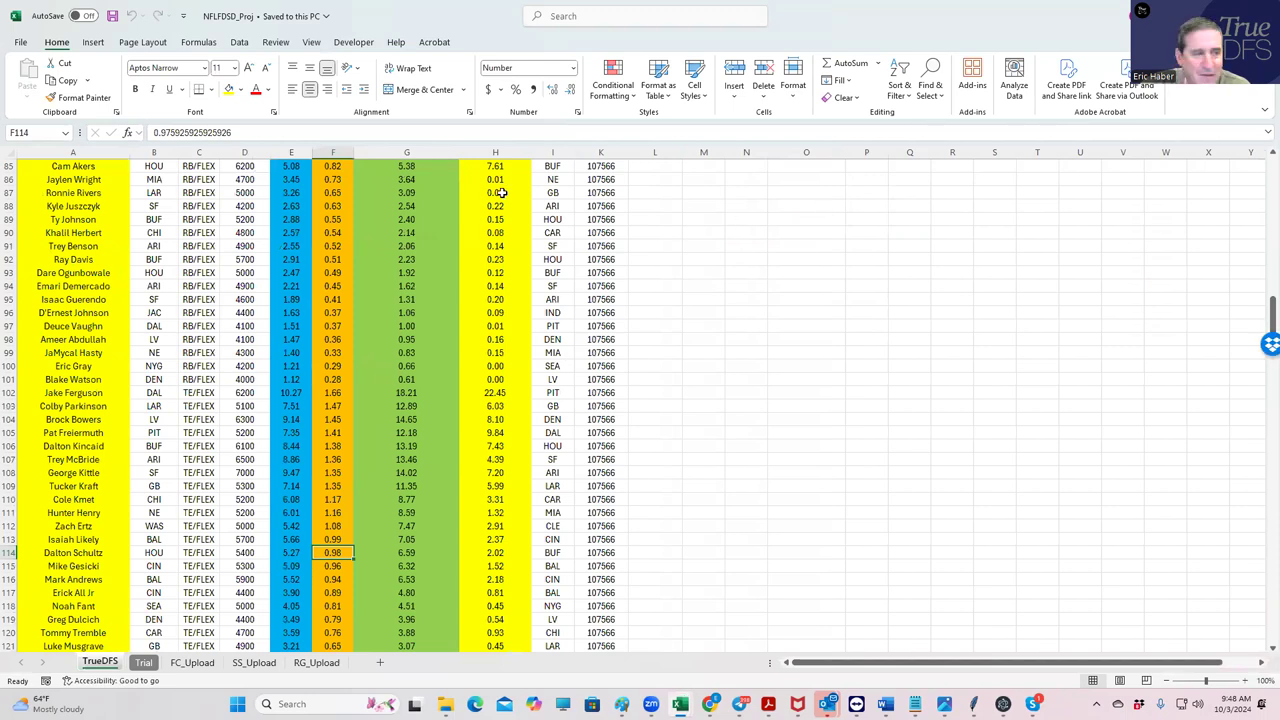
{"action": "scroll", "coordinate": [720, 248], "scroll_direction": "up", "scroll_amount": 5}
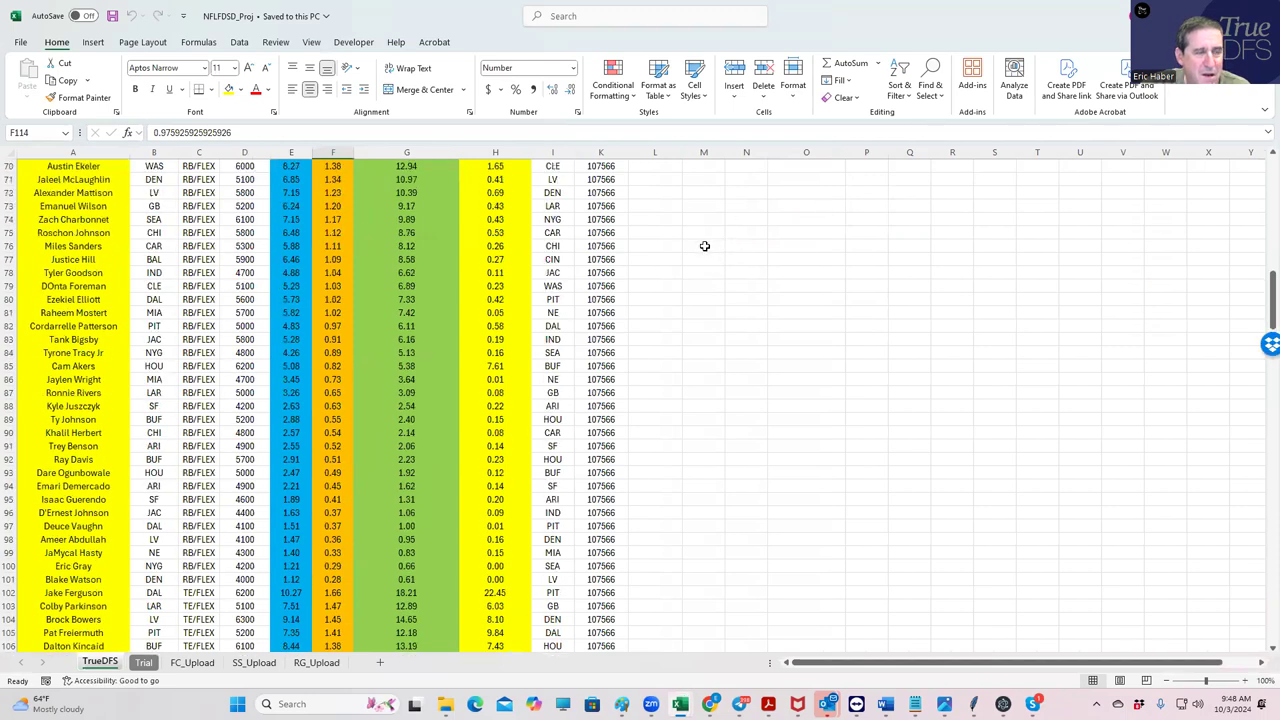
{"action": "scroll", "coordinate": [712, 235], "scroll_direction": "down", "scroll_amount": 11}
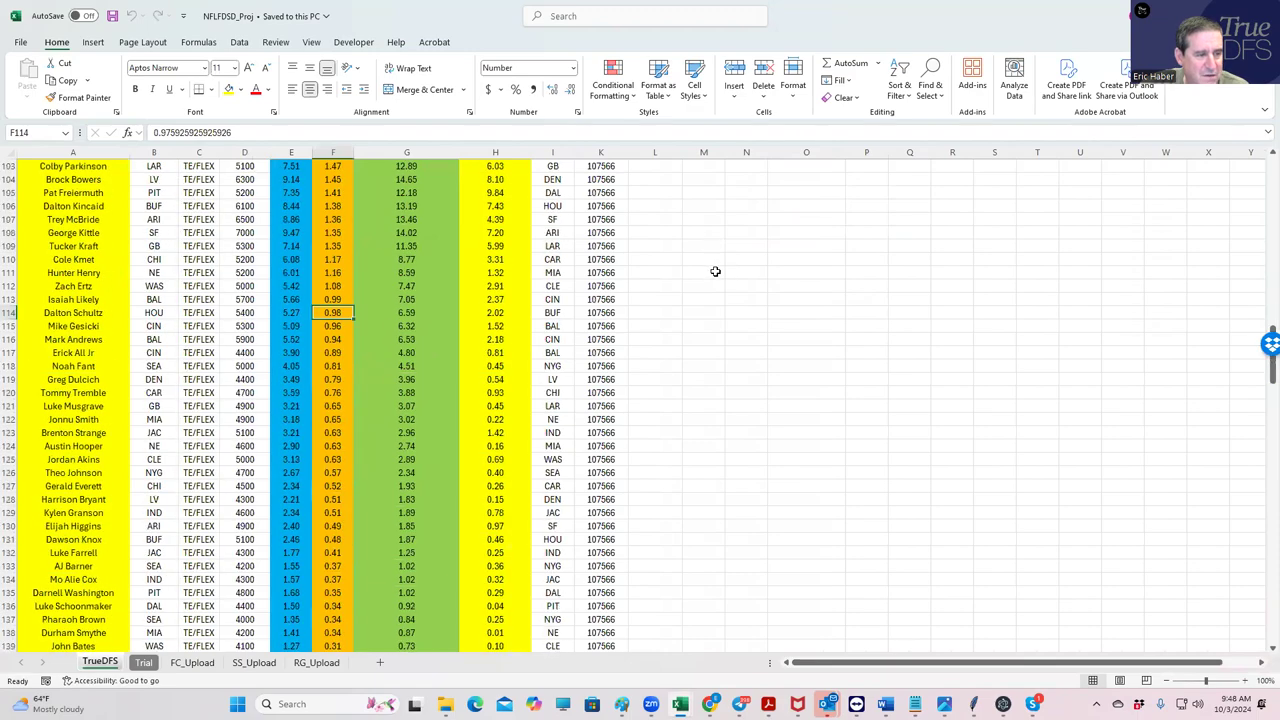
{"action": "scroll", "coordinate": [715, 271], "scroll_direction": "up", "scroll_amount": 20}
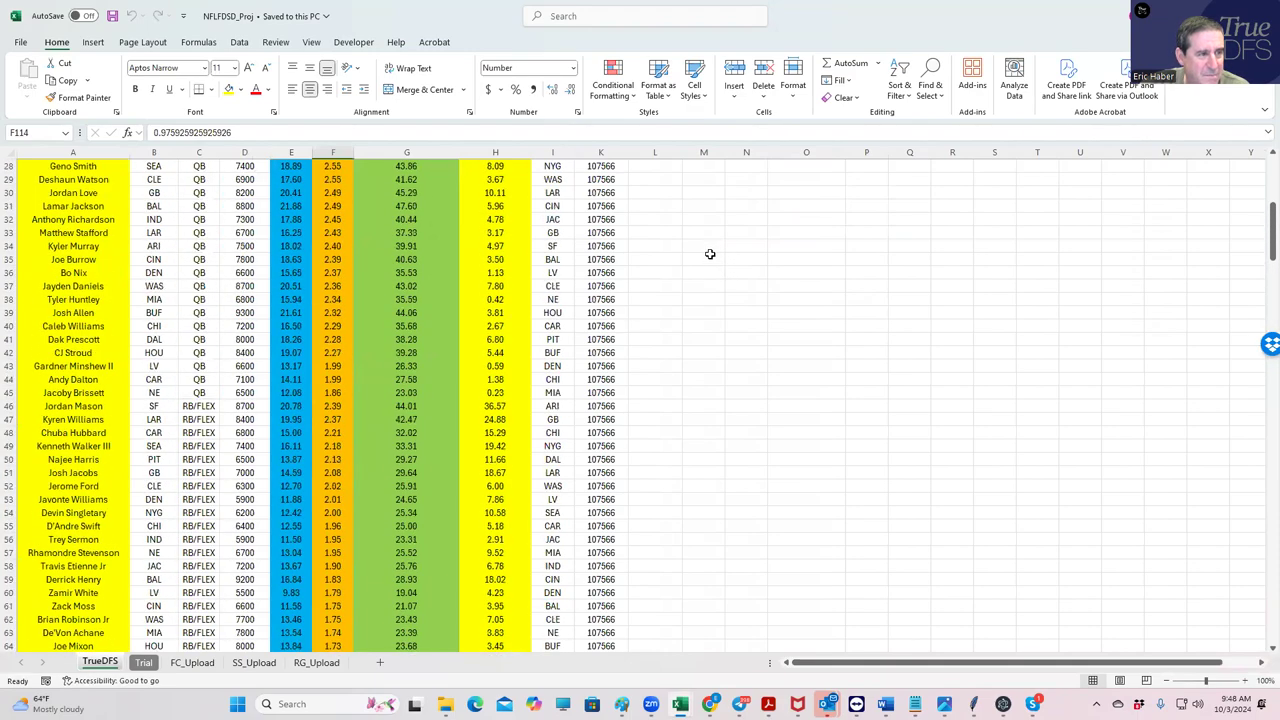
{"action": "scroll", "coordinate": [712, 254], "scroll_direction": "down", "scroll_amount": 15}
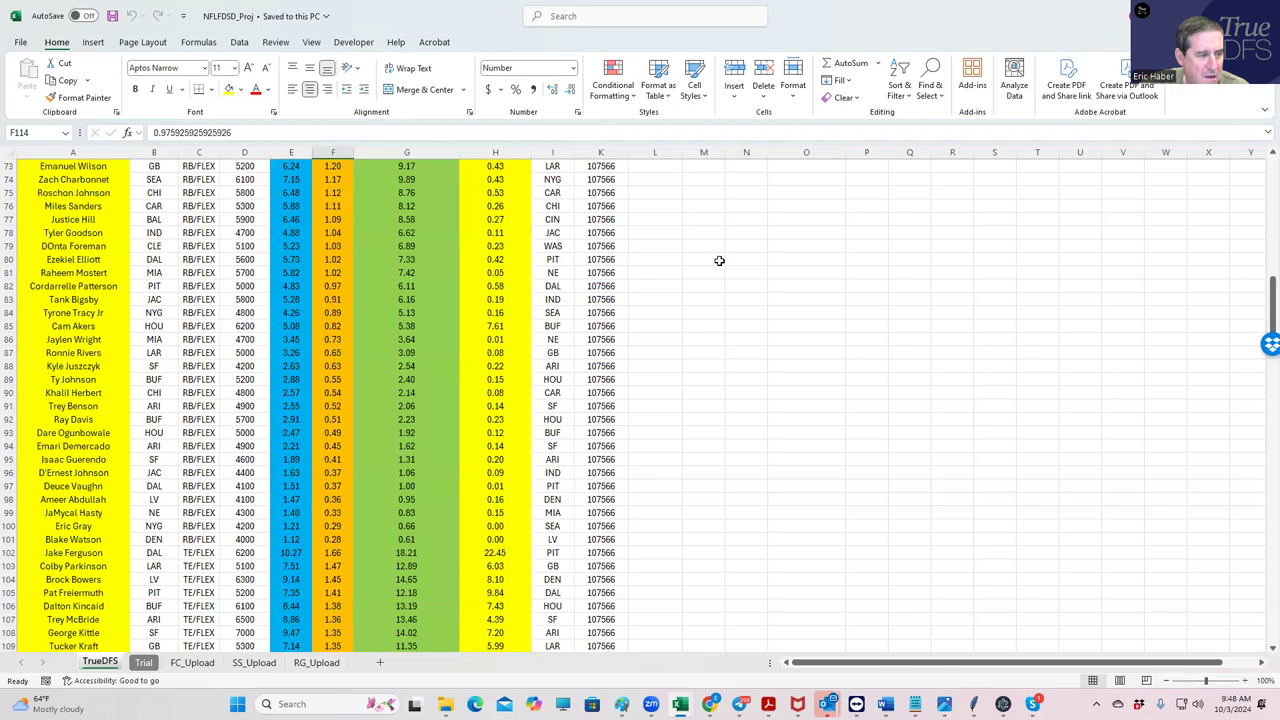
{"action": "scroll", "coordinate": [719, 260], "scroll_direction": "down", "scroll_amount": 14}
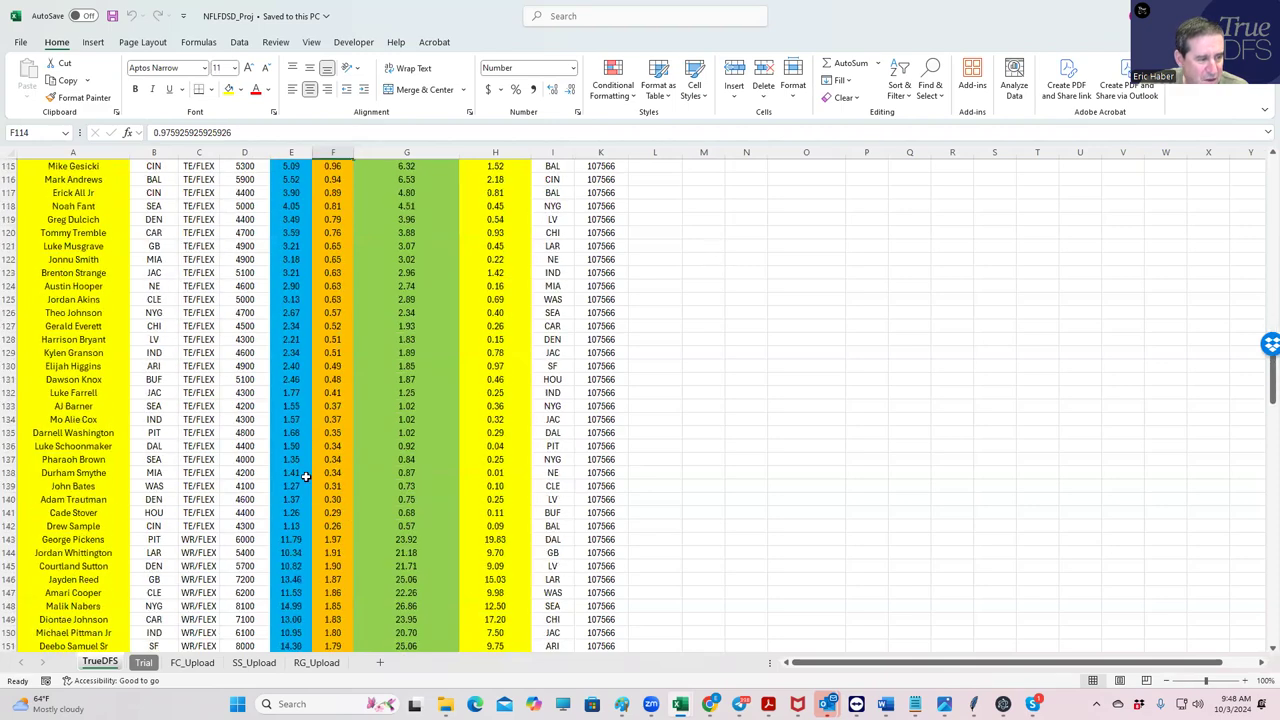
{"action": "scroll", "coordinate": [300, 480], "scroll_direction": "down", "scroll_amount": 3}
{"action": "scroll", "coordinate": [305, 455], "scroll_direction": "up", "scroll_amount": 17}
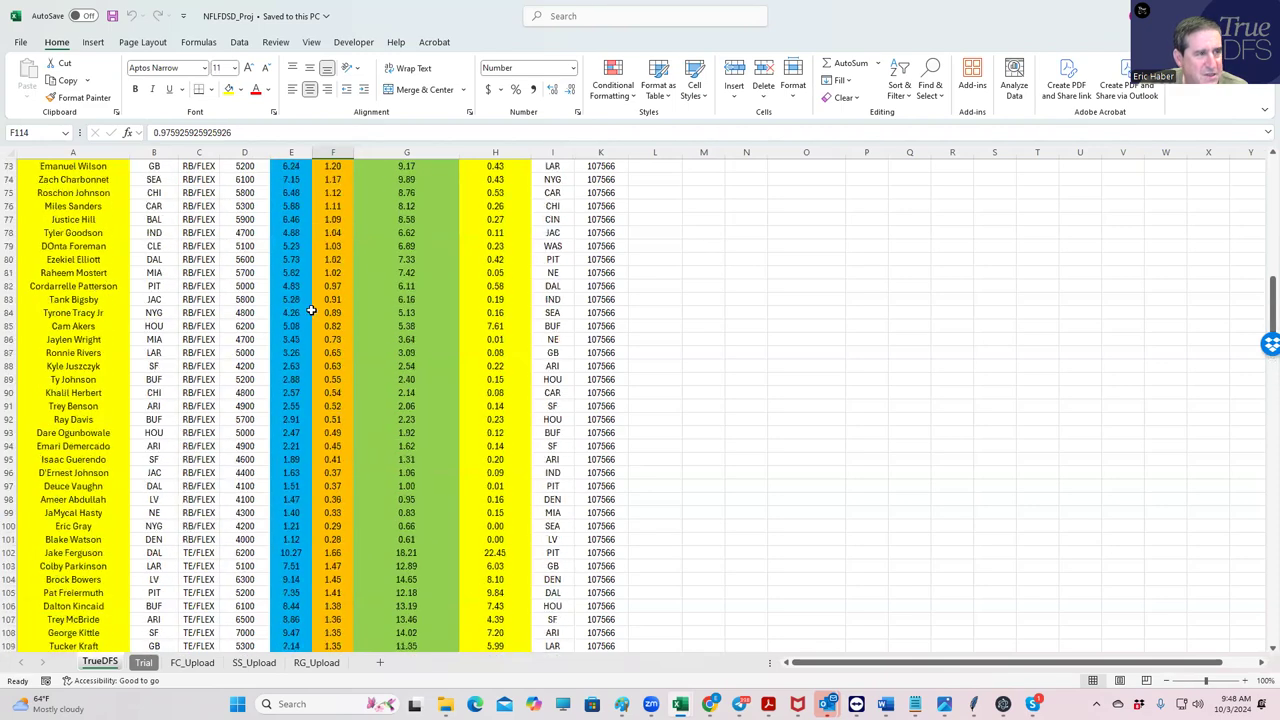
{"action": "scroll", "coordinate": [300, 240], "scroll_direction": "up", "scroll_amount": 17}
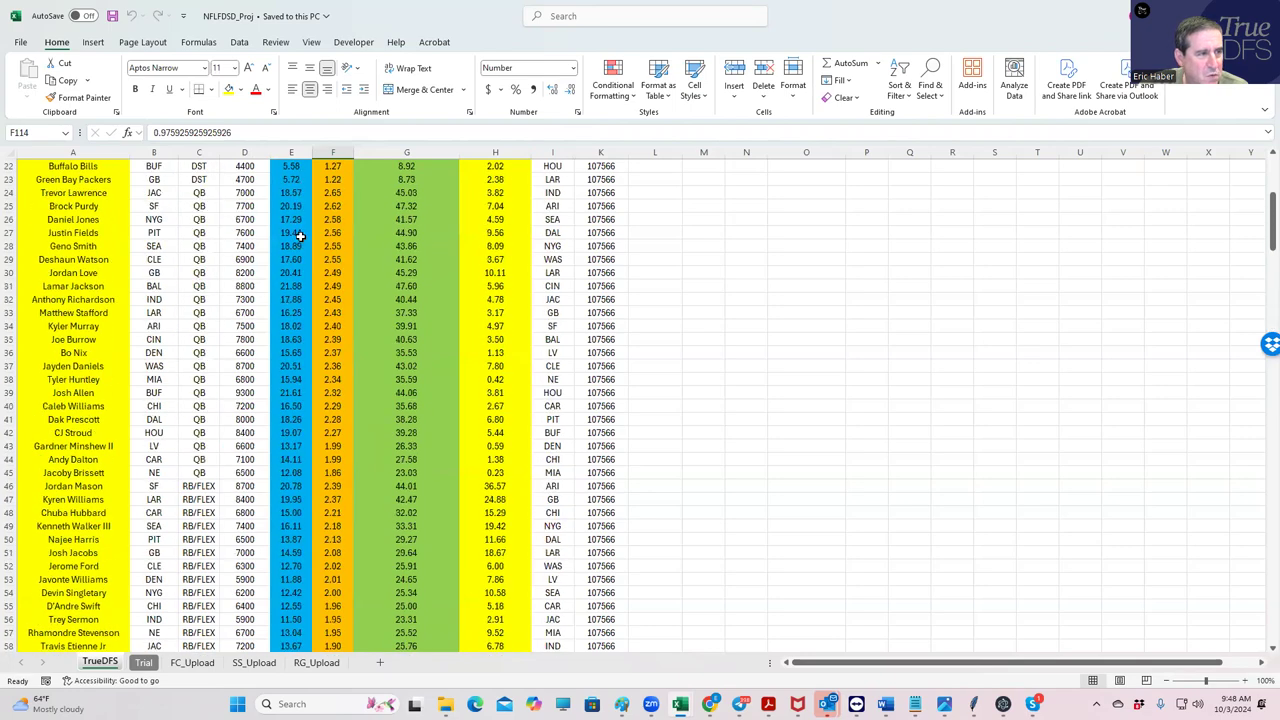
{"action": "scroll", "coordinate": [300, 236], "scroll_direction": "up", "scroll_amount": 7}
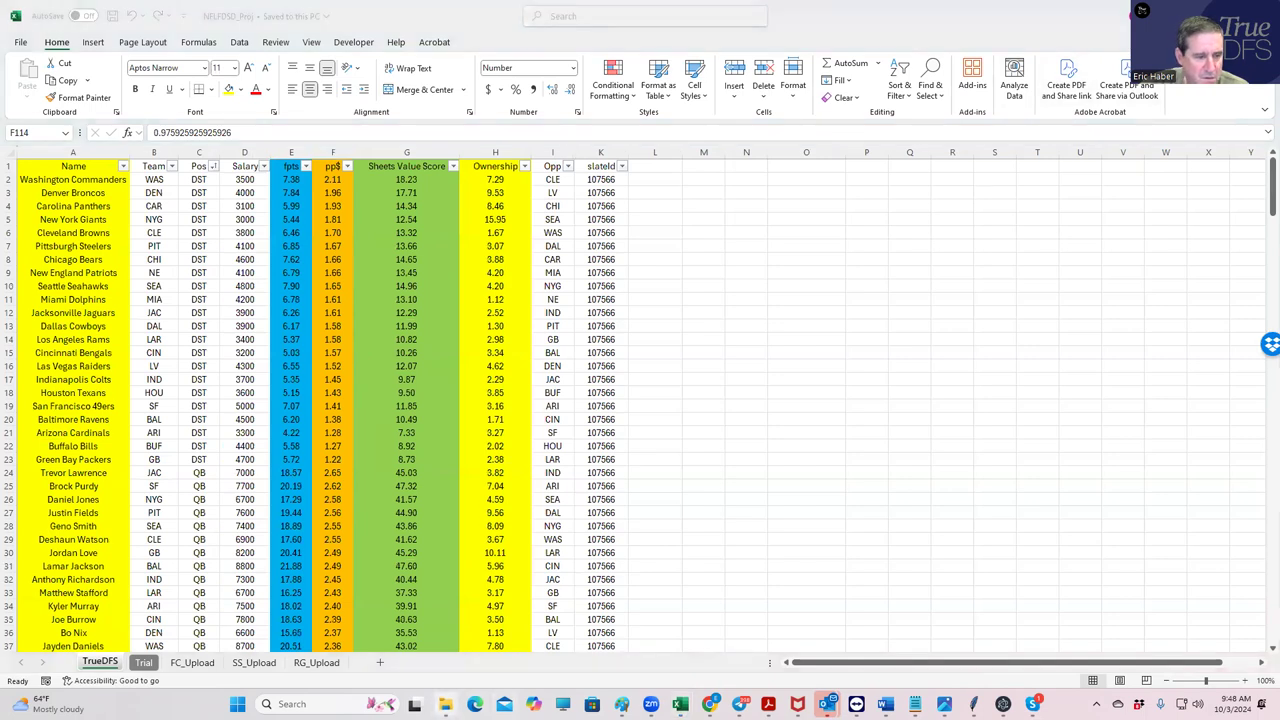
{"action": "left_click", "coordinate": [446, 704]}
Open the NFLDKSD_Proj workbook from the NFL folder to view DraftKings salaries and projections.
{"action": "left_click", "coordinate": [86, 660]}
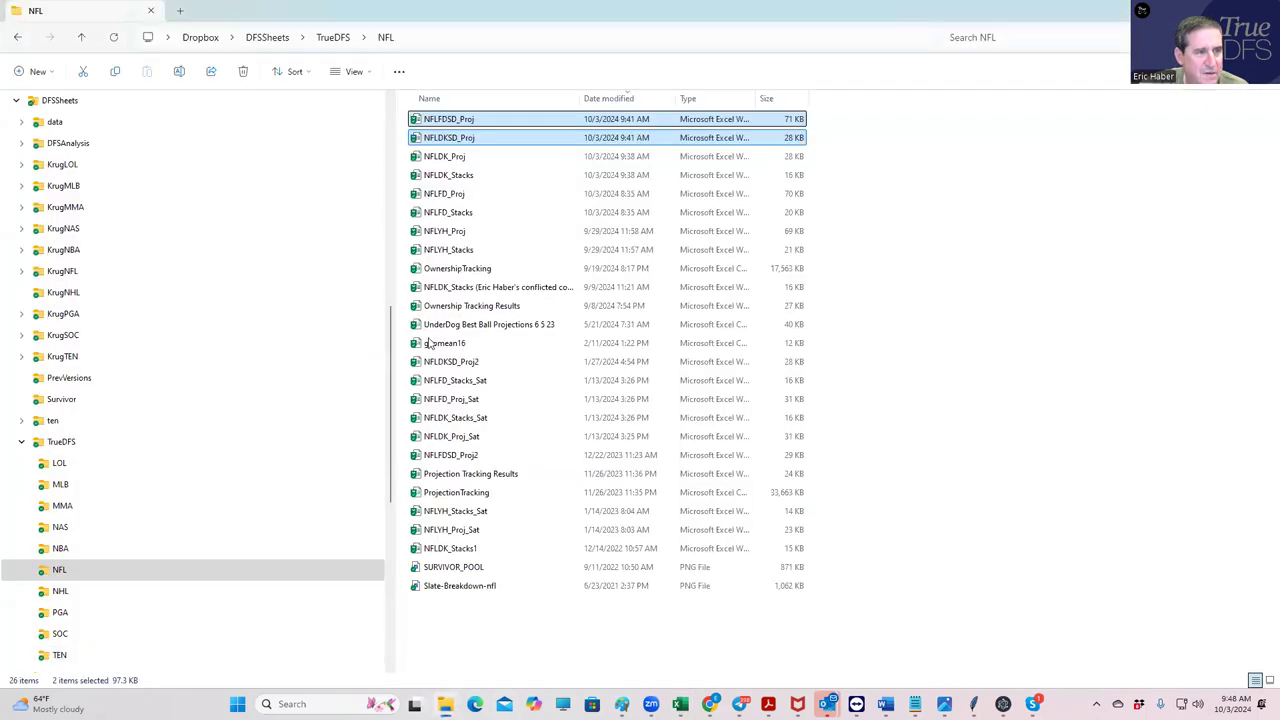
{"action": "double_click", "coordinate": [446, 137]}
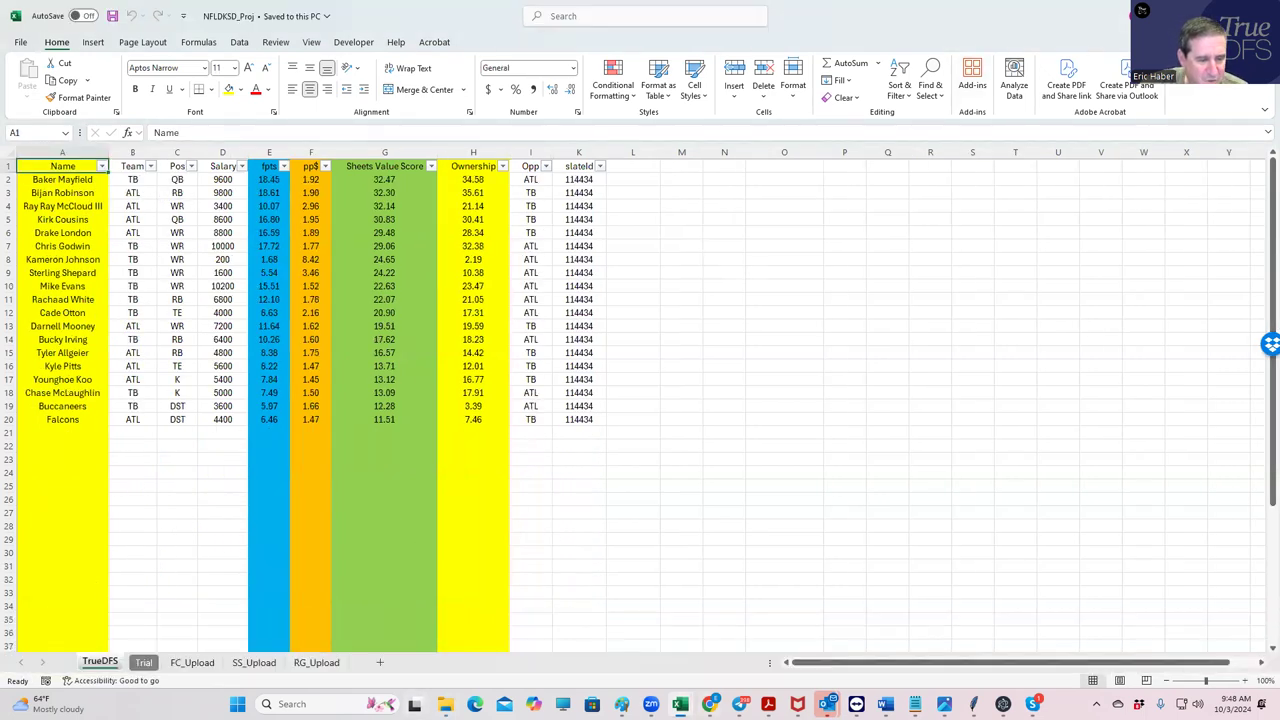
{"action": "mouse_move", "coordinate": [680, 704]}
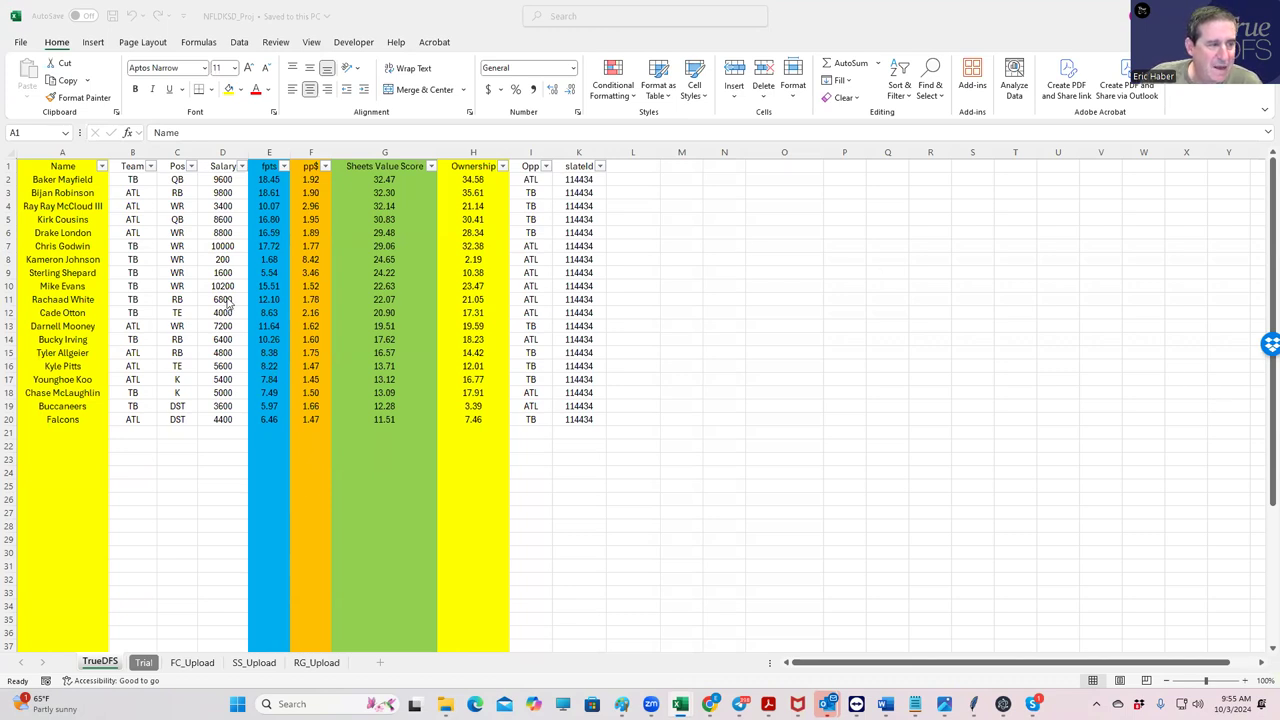
{"action": "left_click", "coordinate": [258, 260]}
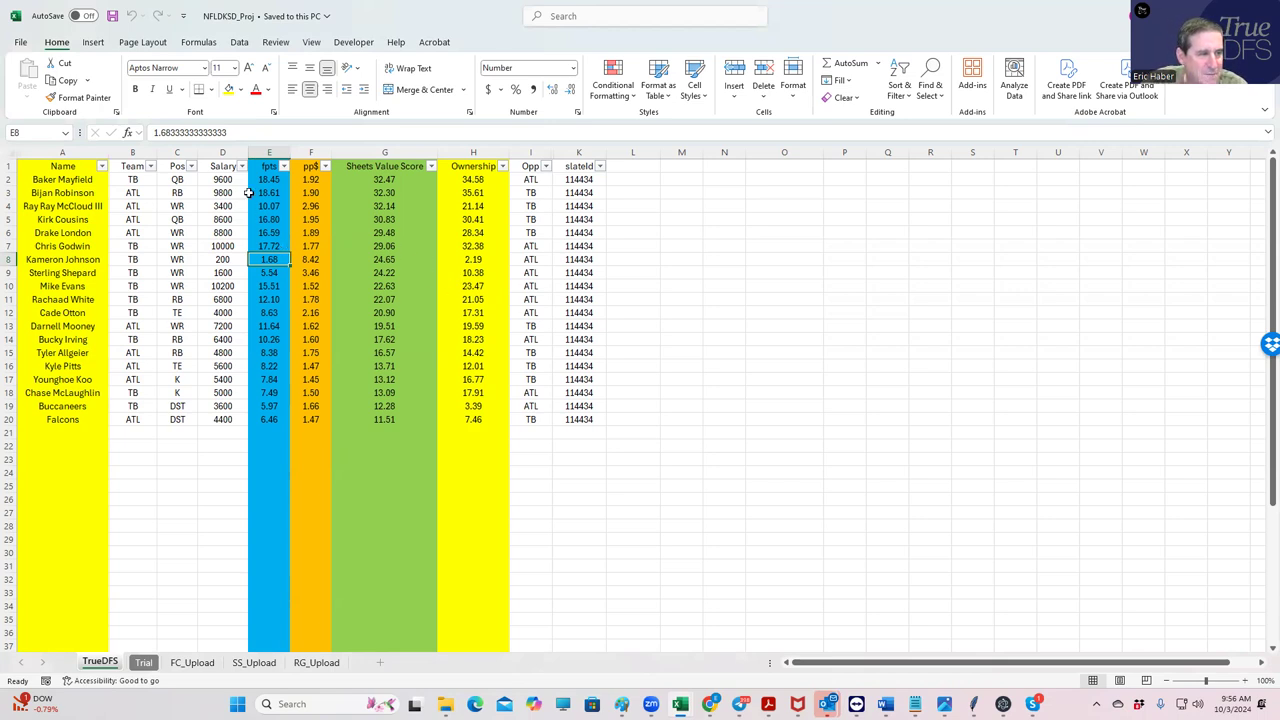
Sort the TrueDFS sheet by pp$ descending, putting the 8.42 TB receiver on top.
{"action": "left_click", "coordinate": [206, 205]}
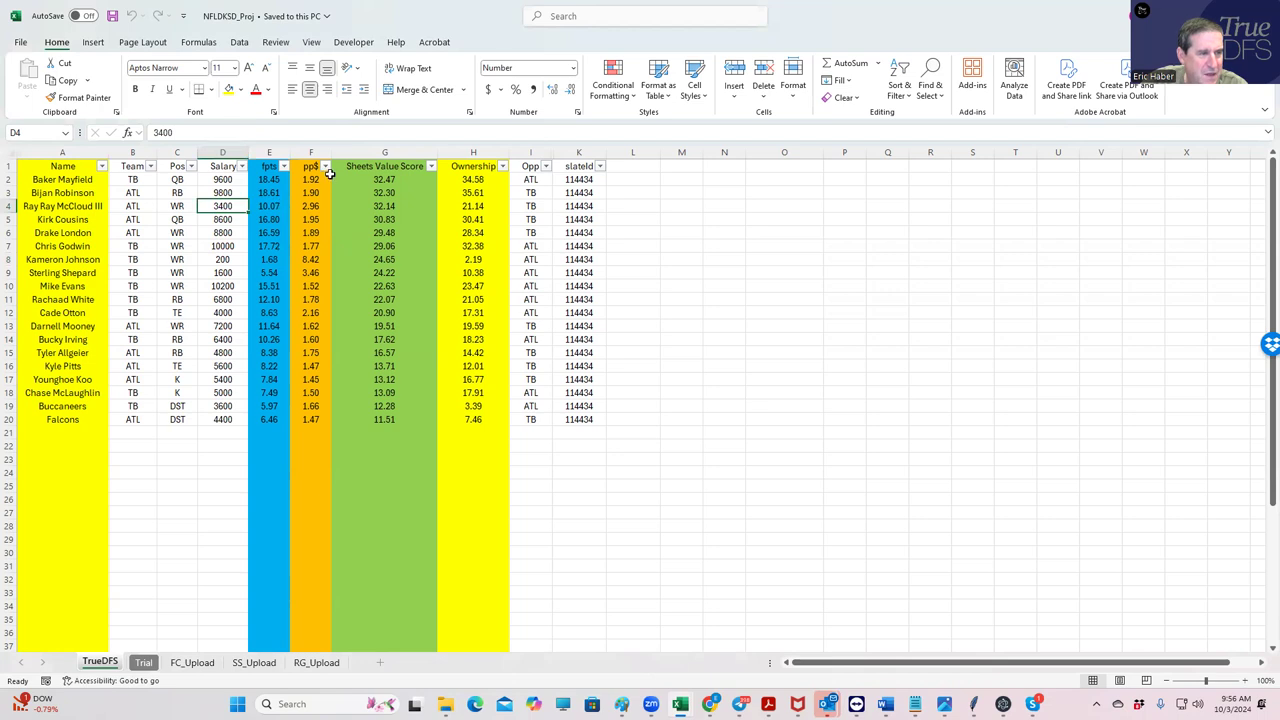
{"action": "left_click", "coordinate": [324, 166]}
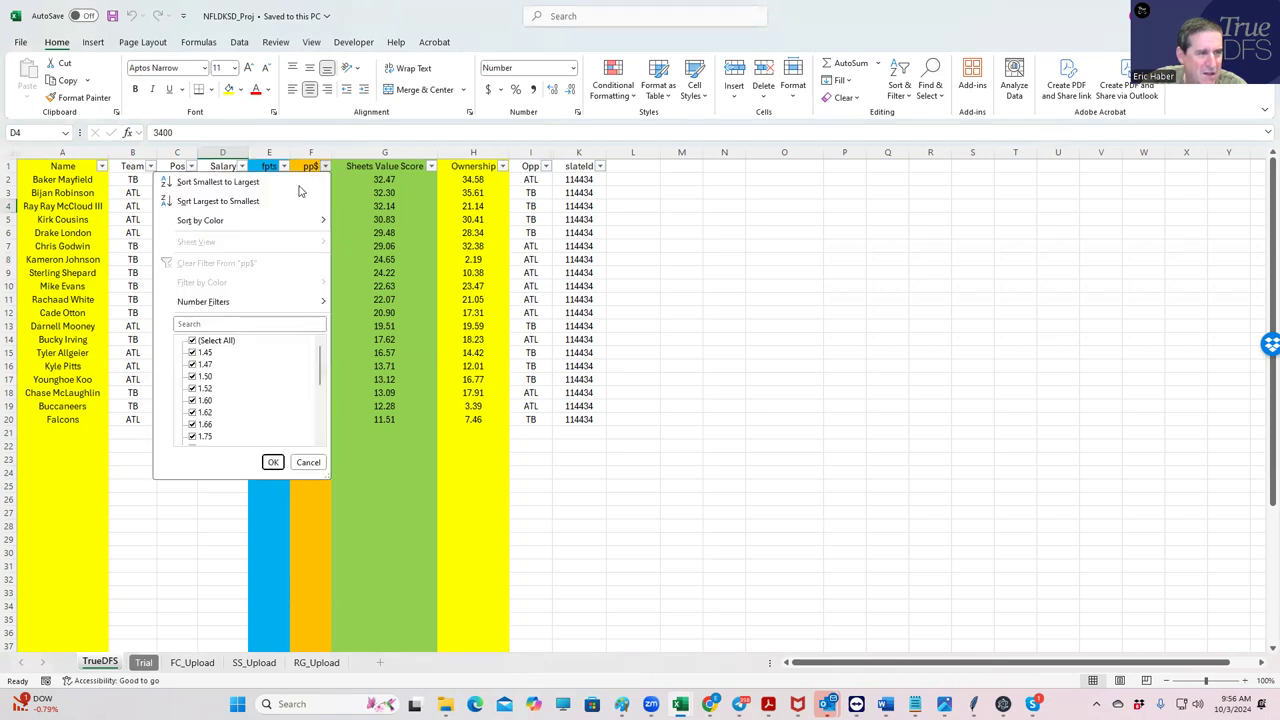
{"action": "key", "text": "Escape"}
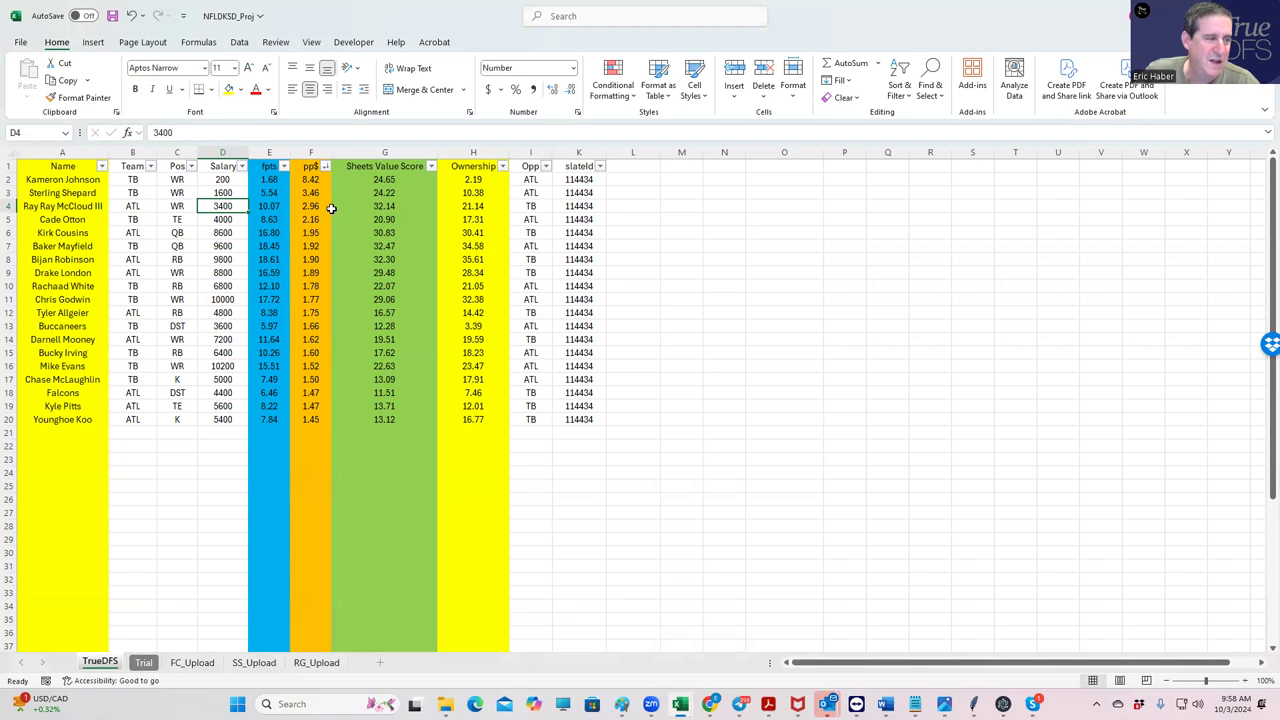
{"action": "left_click", "coordinate": [229, 327]}
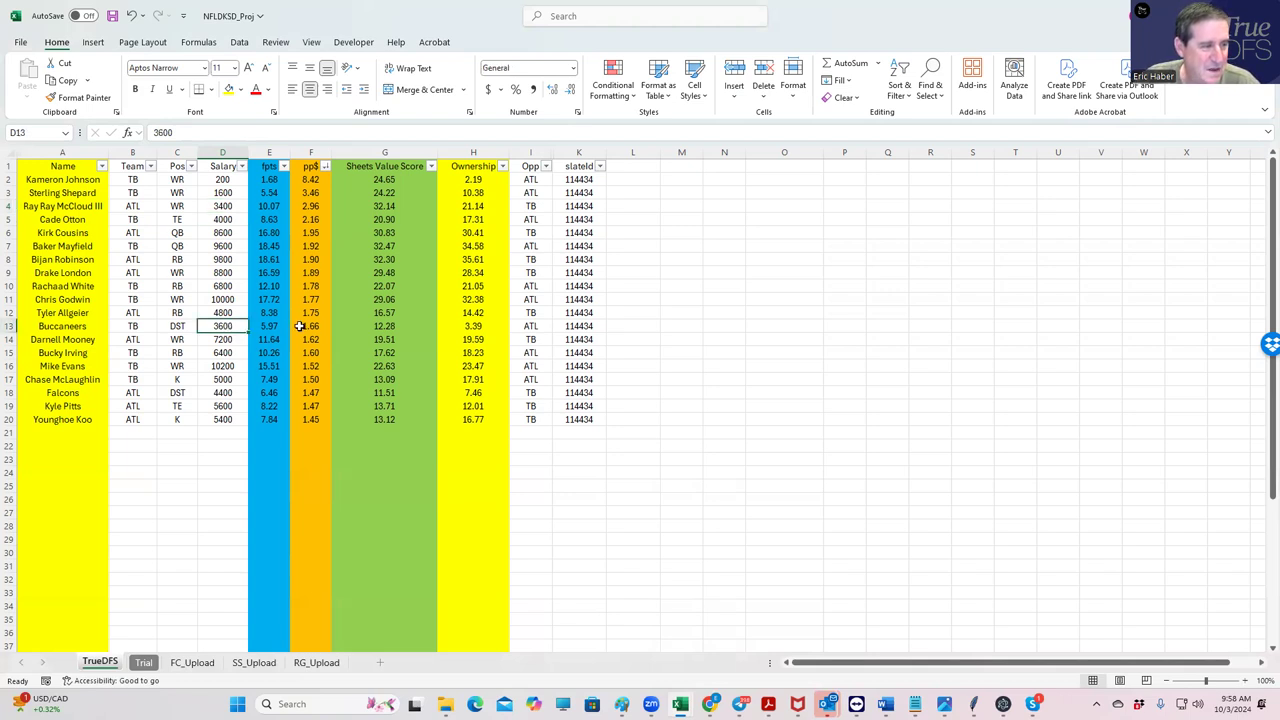
{"action": "left_click", "coordinate": [221, 393]}
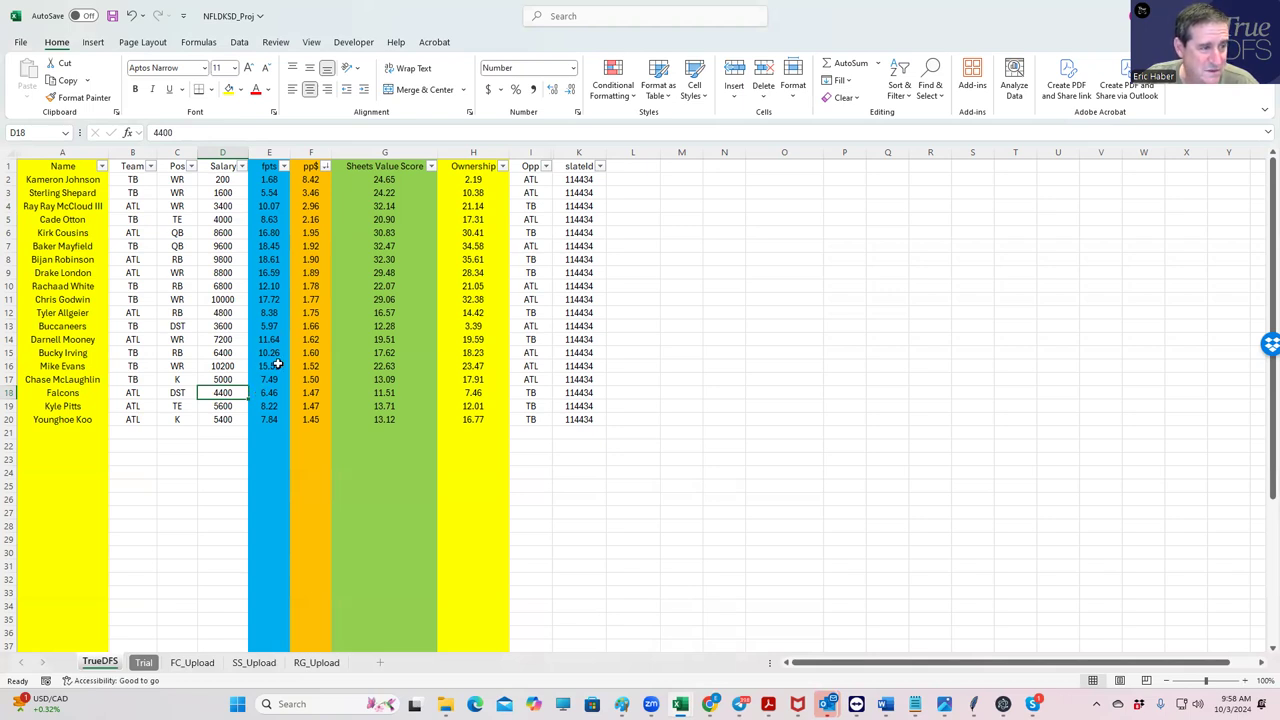
{"action": "left_click", "coordinate": [463, 392]}
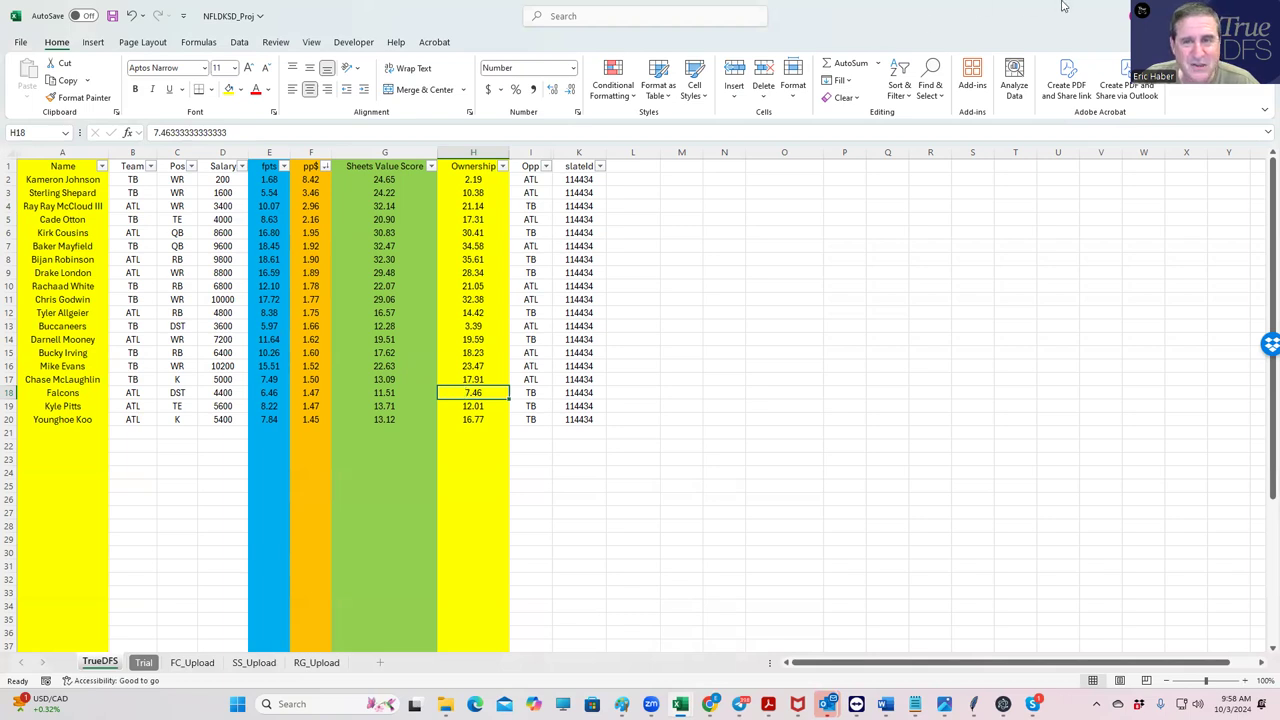
Upload the KrugNFL NFLDK_Sim CSV as custom projections and ownership for 19 players.
{"action": "key", "text": "alt+Tab"}
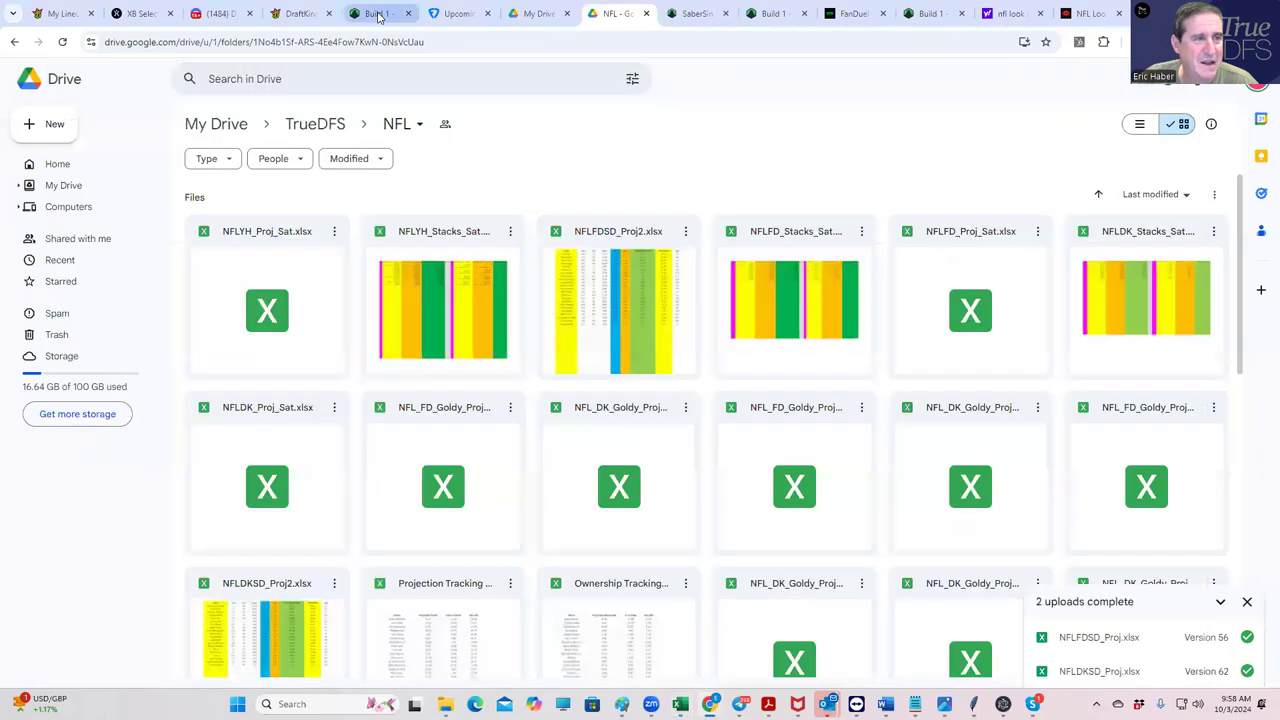
{"action": "left_click", "coordinate": [378, 17]}
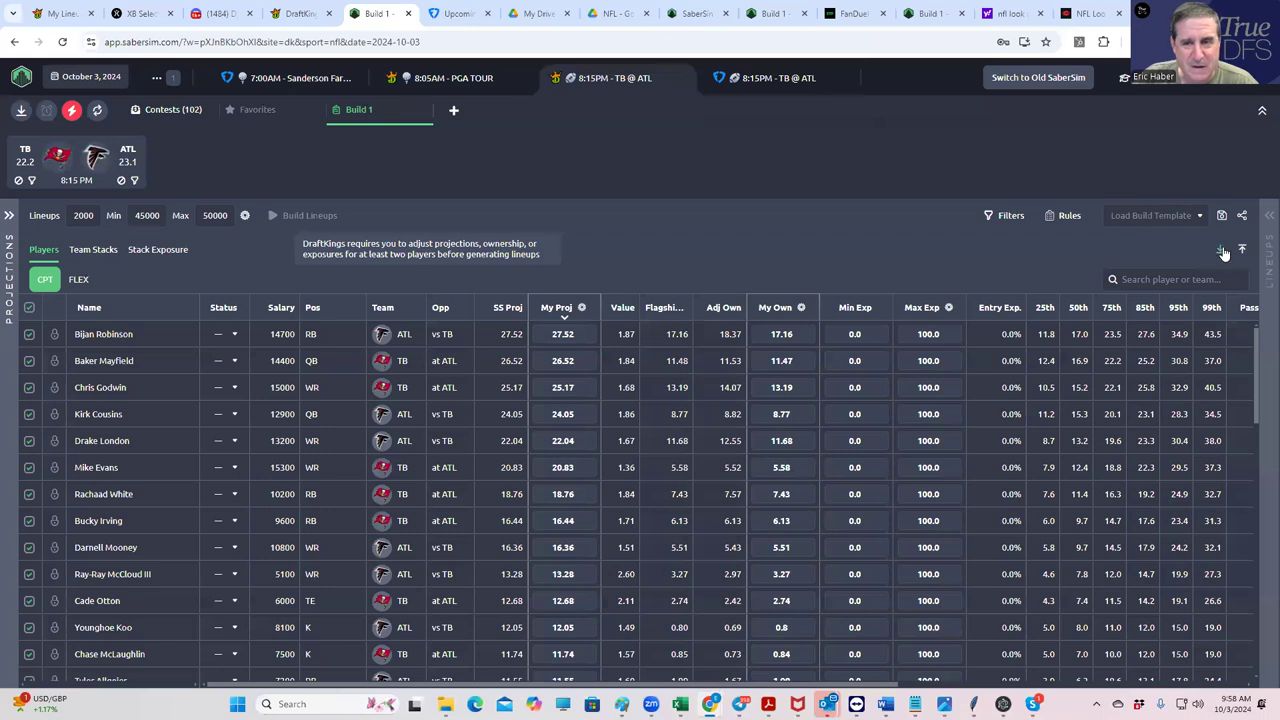
{"action": "left_click", "coordinate": [1240, 249]}
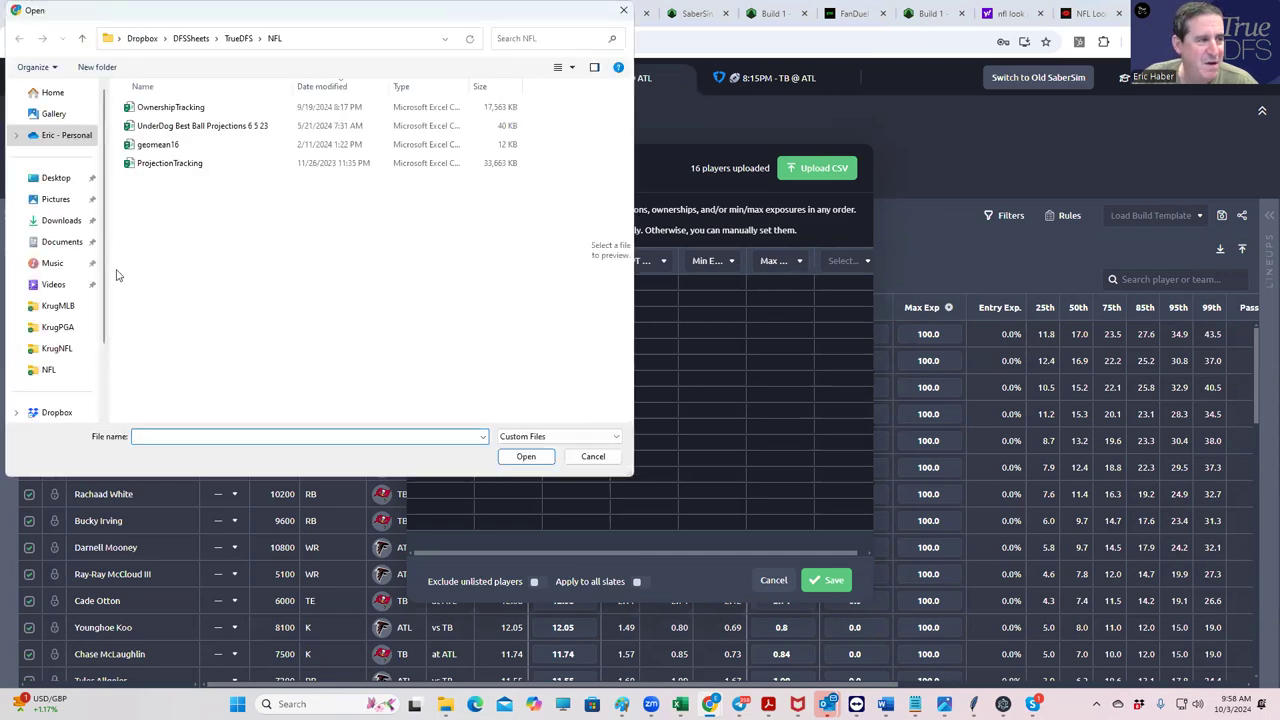
{"action": "left_click", "coordinate": [57, 349]}
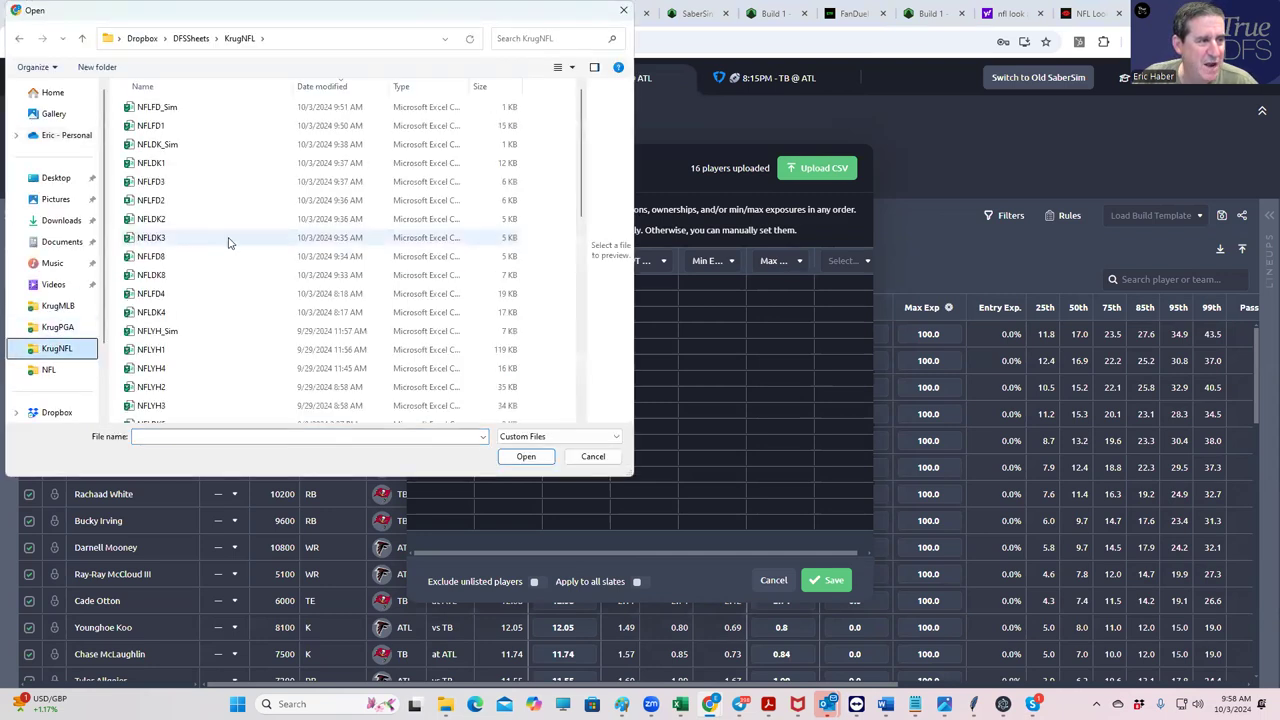
{"action": "left_click", "coordinate": [158, 145]}
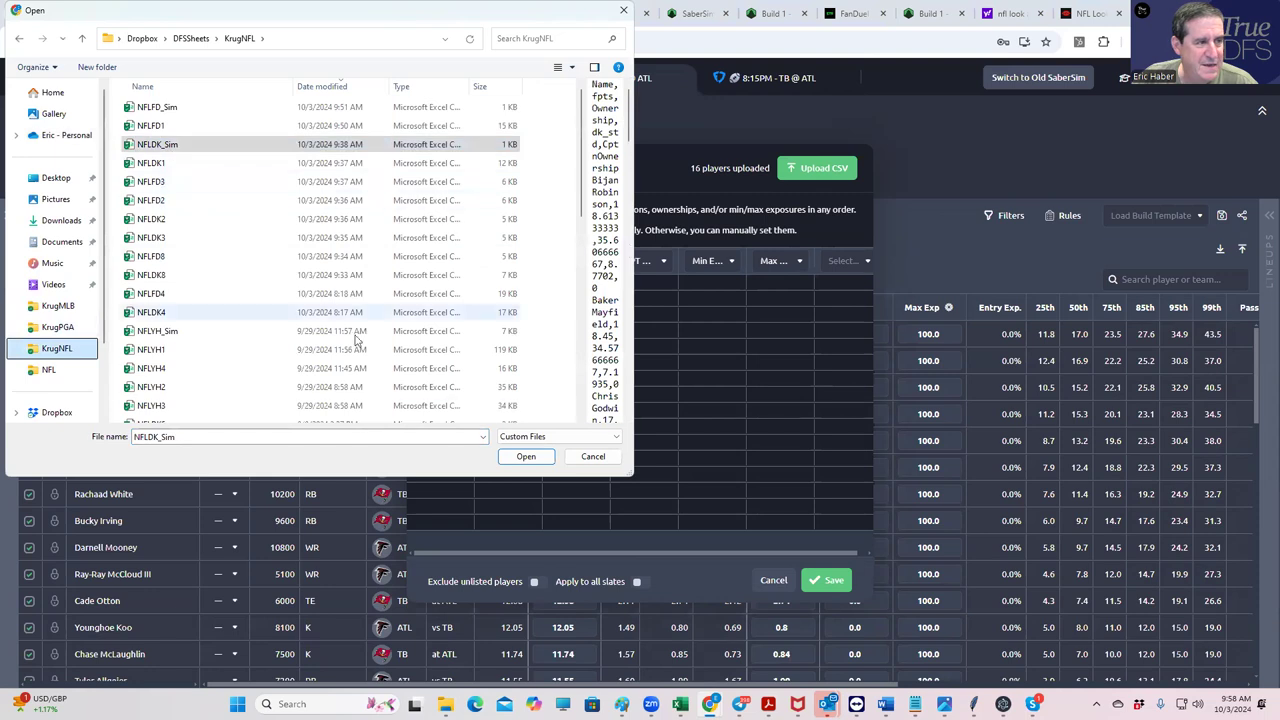
{"action": "left_click", "coordinate": [524, 456]}
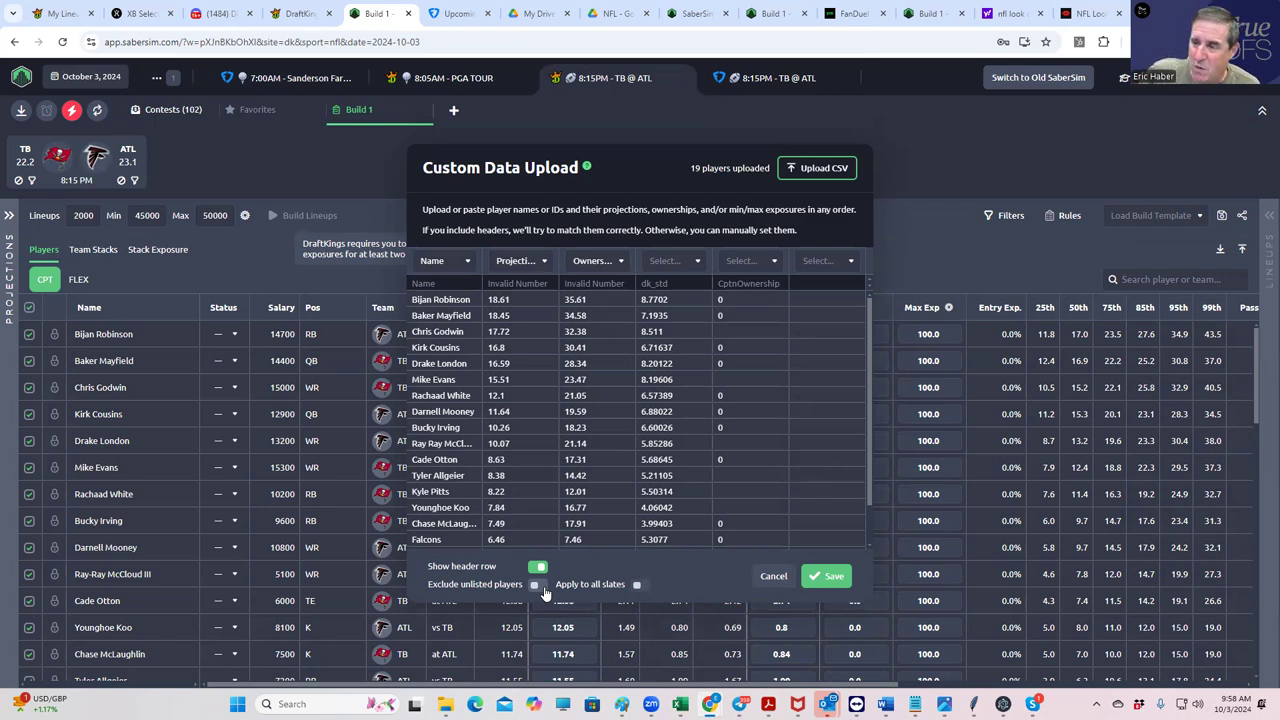
{"action": "left_click", "coordinate": [829, 577]}
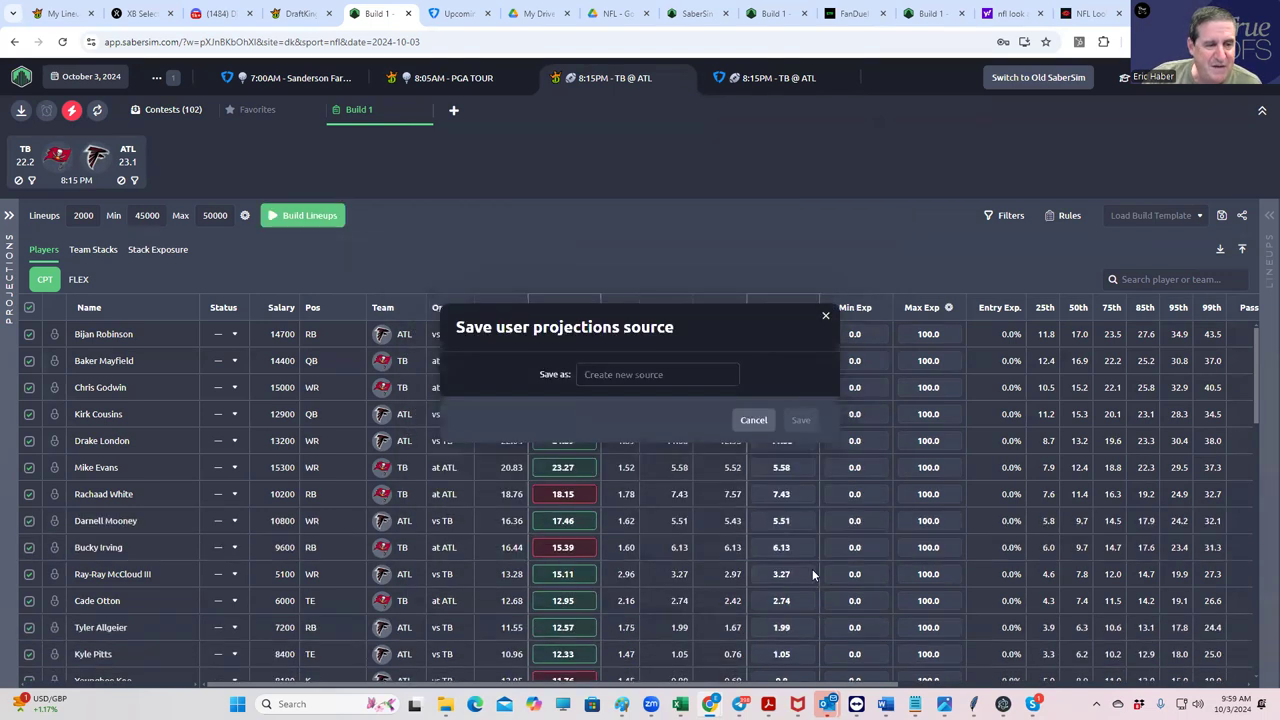
{"action": "left_click", "coordinate": [827, 317]}
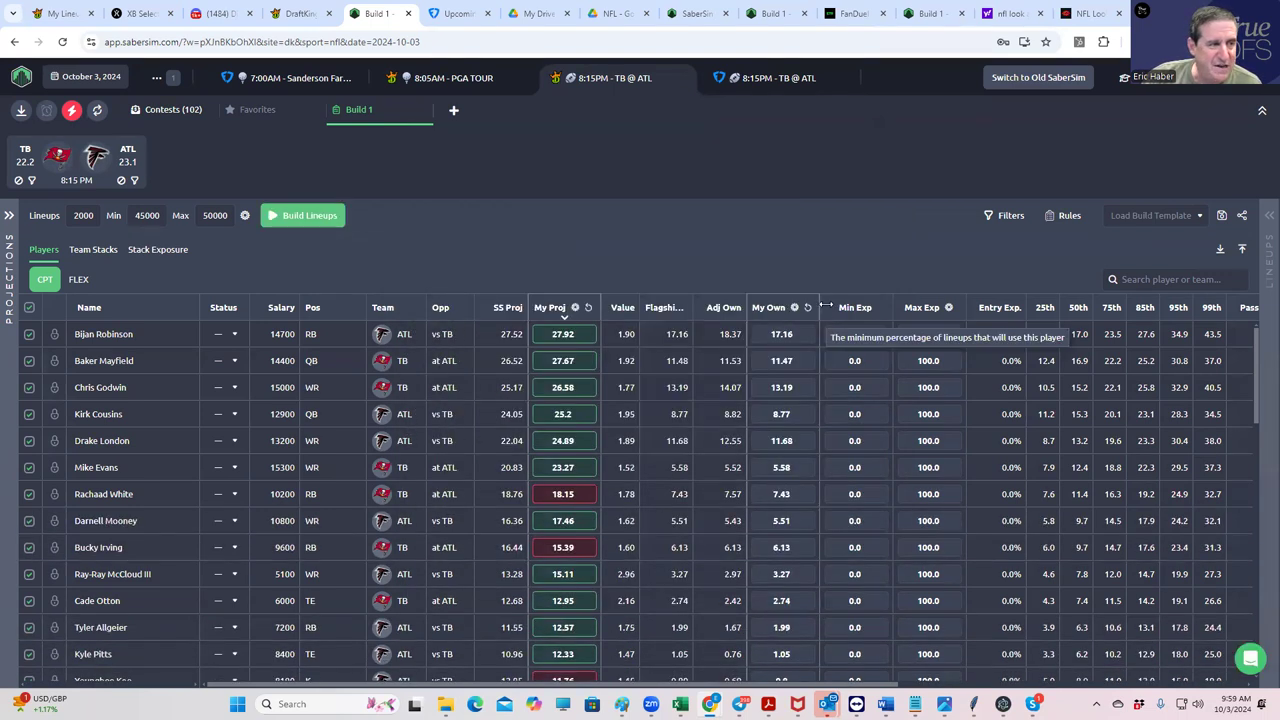
{"action": "left_click", "coordinate": [84, 283]}
{"action": "scroll", "coordinate": [644, 473], "scroll_direction": "down", "scroll_amount": 8}
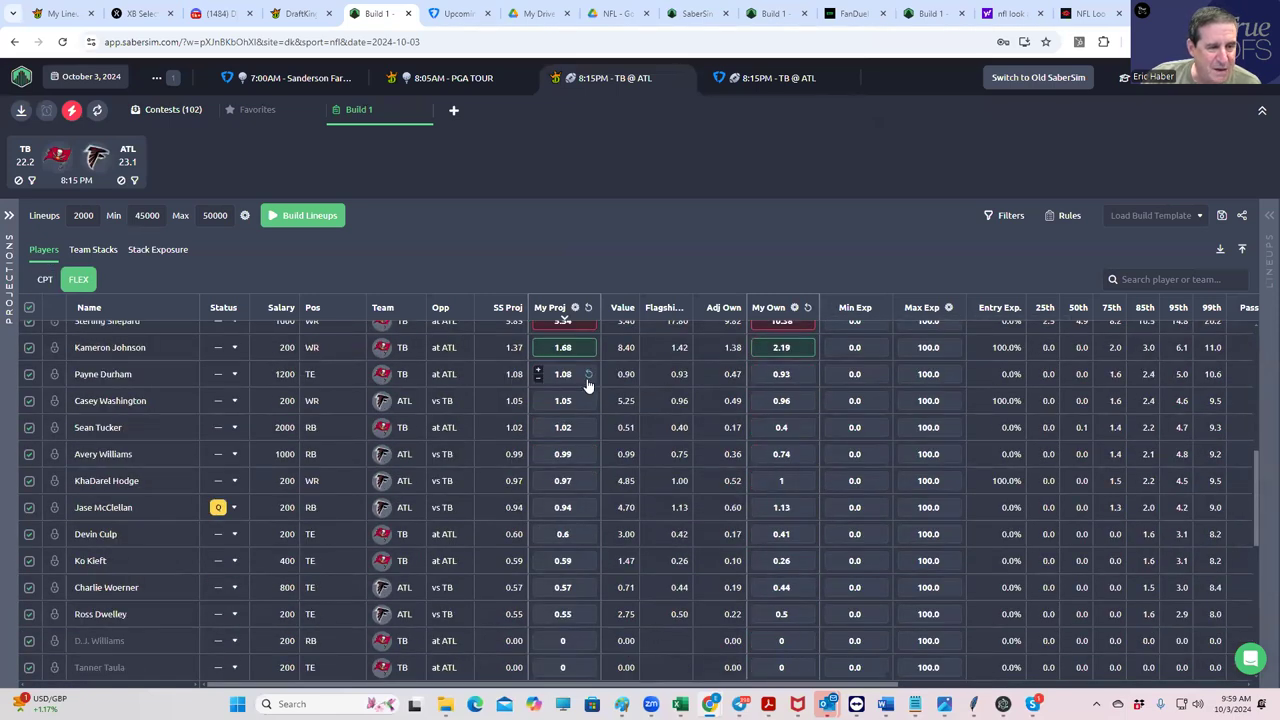
{"action": "scroll", "coordinate": [550, 372], "scroll_direction": "up", "scroll_amount": 1}
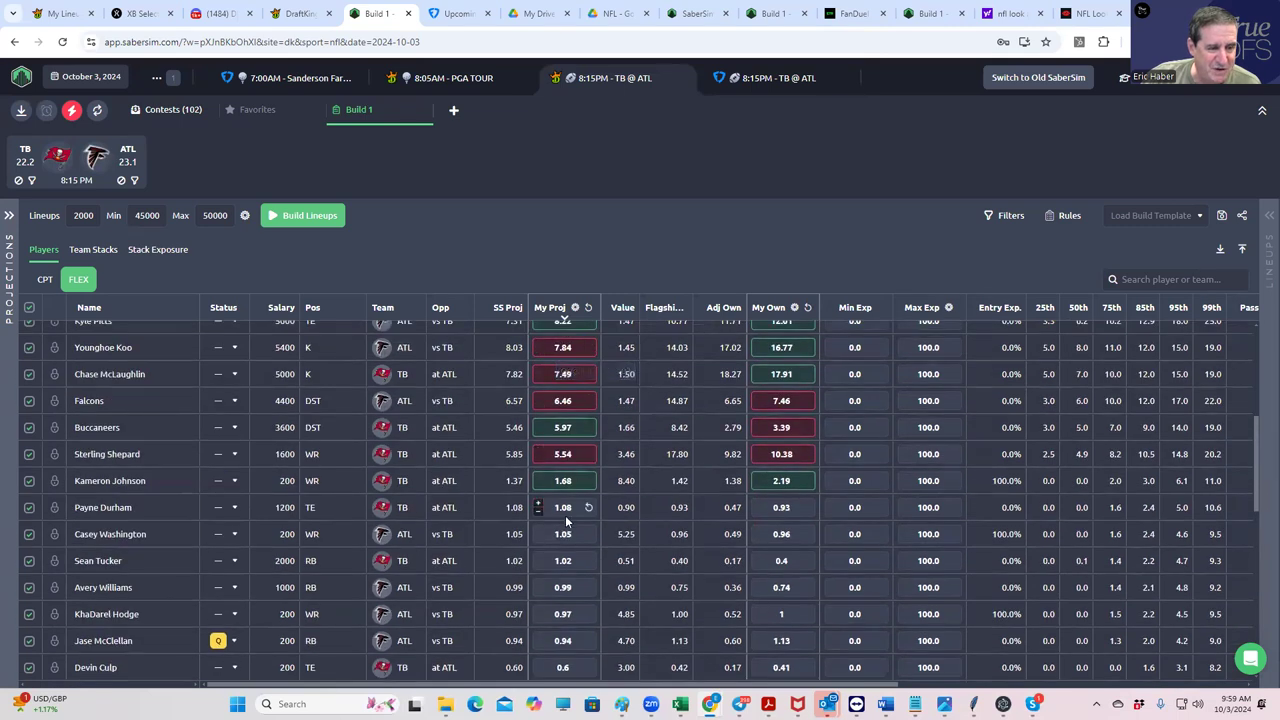
{"action": "scroll", "coordinate": [565, 515], "scroll_direction": "down", "scroll_amount": 1}
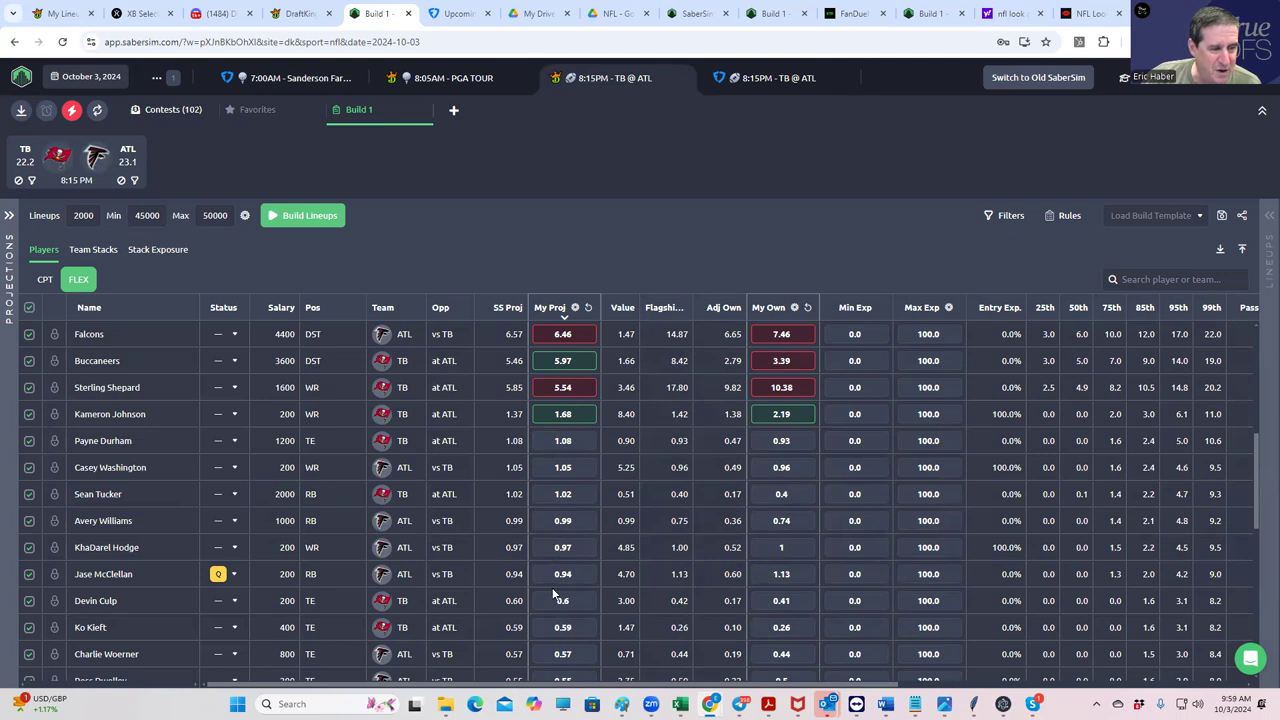
{"action": "scroll", "coordinate": [575, 615], "scroll_direction": "down", "scroll_amount": 1}
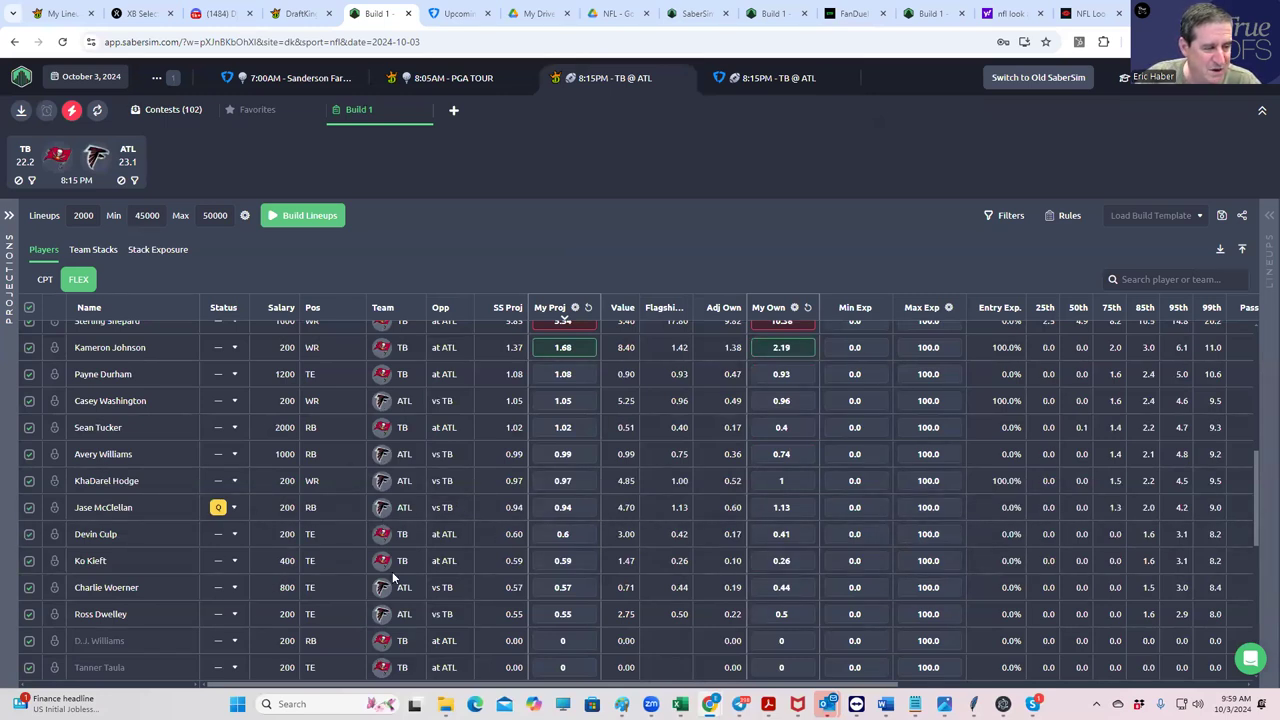
{"action": "scroll", "coordinate": [414, 443], "scroll_direction": "up", "scroll_amount": 3}
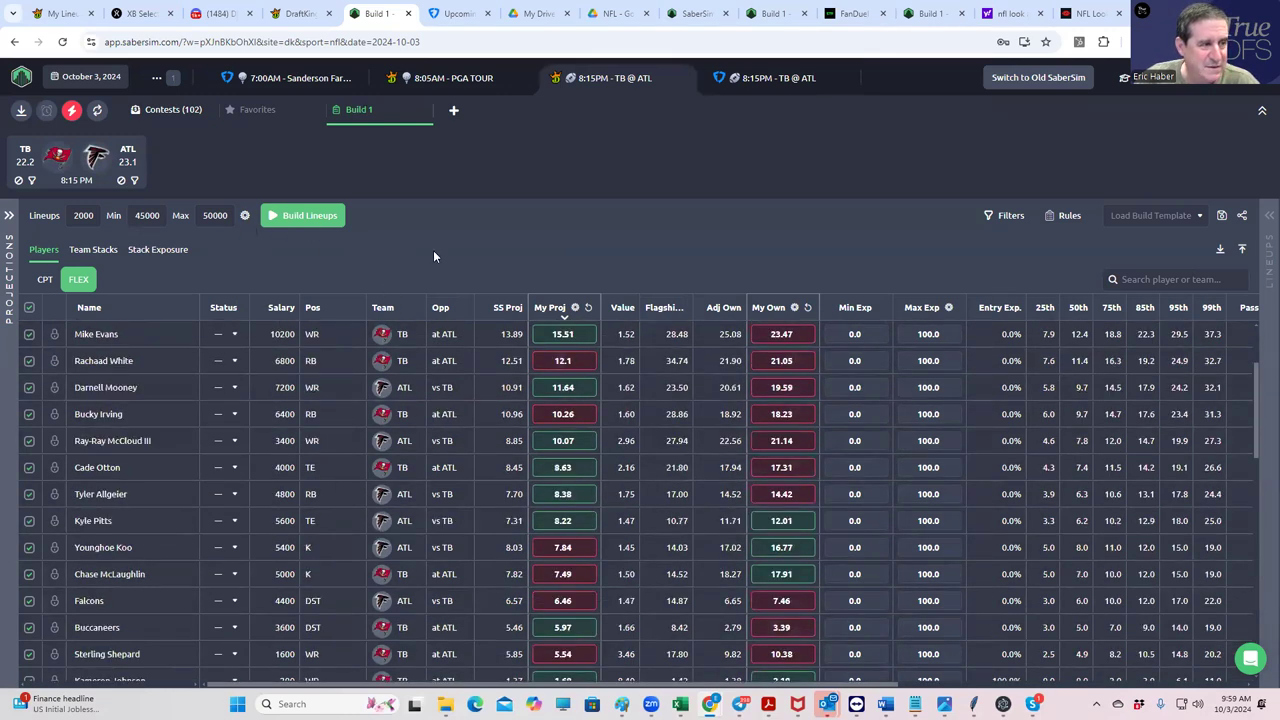
Generate the TB @ ATL lineups, topped by a 96.1-point lineup with a TB receiver captain.
{"action": "left_click", "coordinate": [305, 218]}
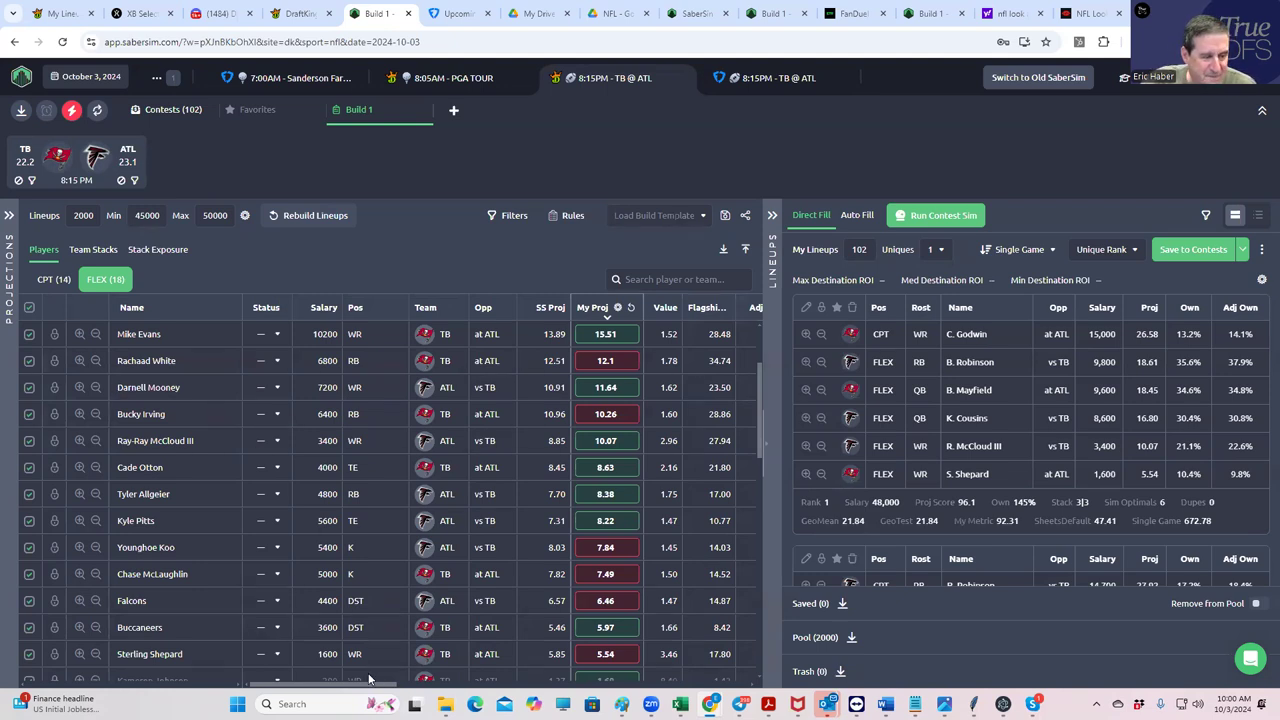
Sort players by exposure, highest first, and review the CPT captain list.
{"action": "left_click_drag", "start_coordinate": [369, 684], "coordinate": [522, 682]}
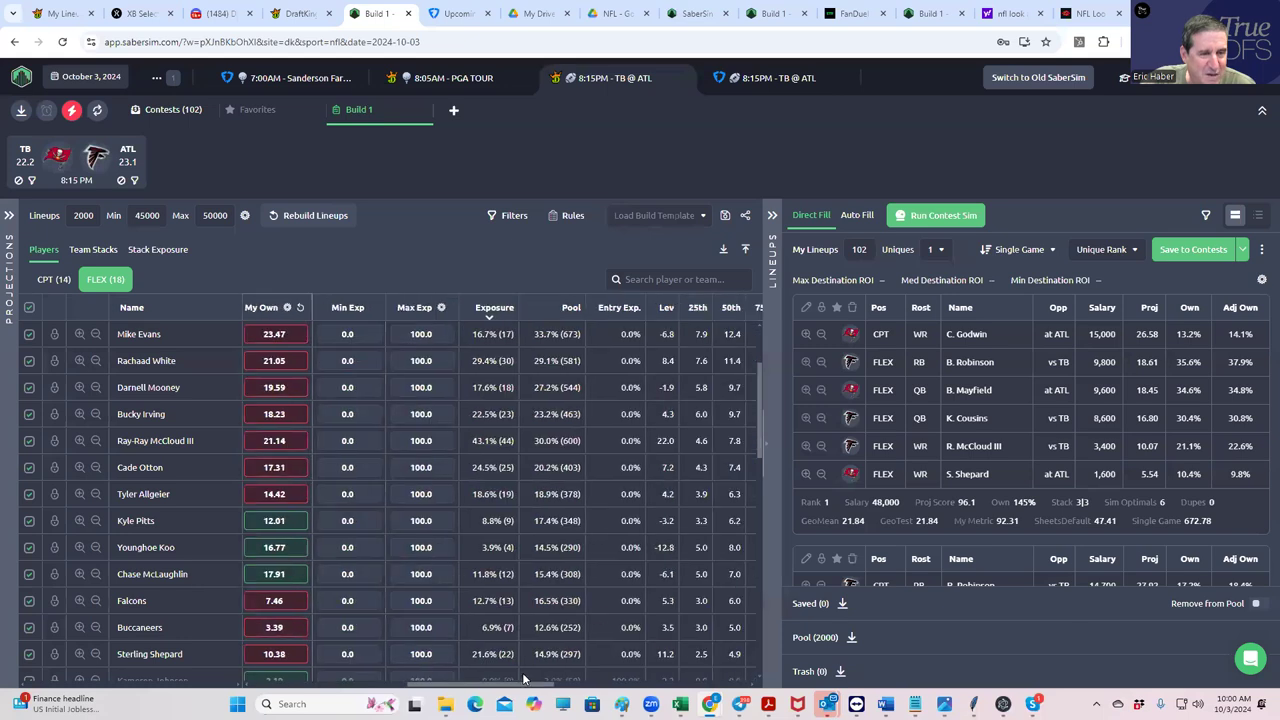
{"action": "left_click", "coordinate": [490, 312]}
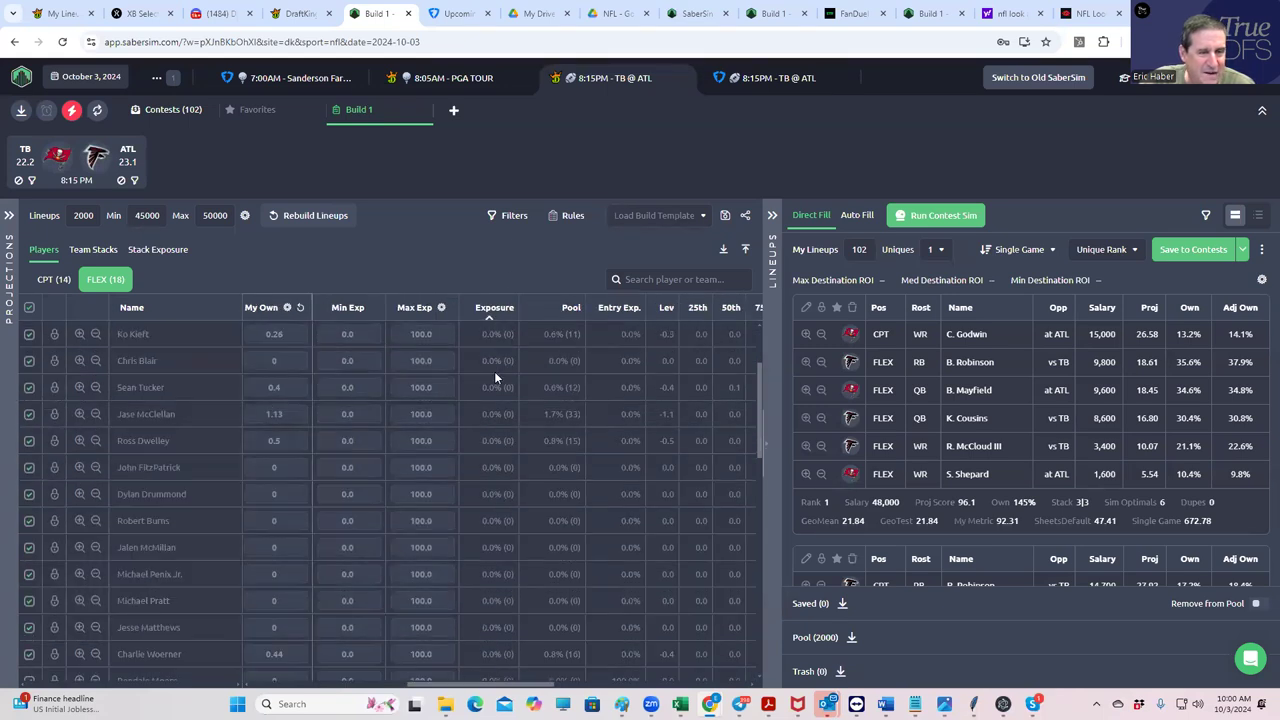
{"action": "left_click", "coordinate": [494, 314]}
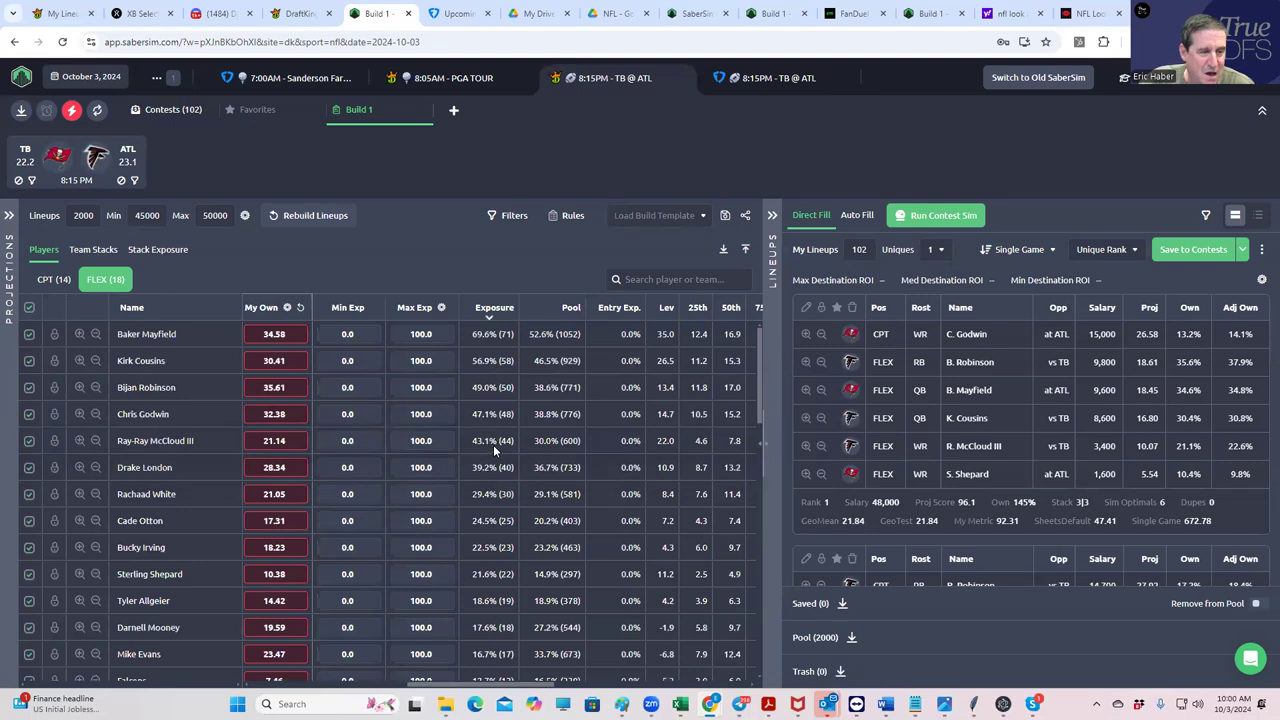
{"action": "left_click", "coordinate": [56, 280]}
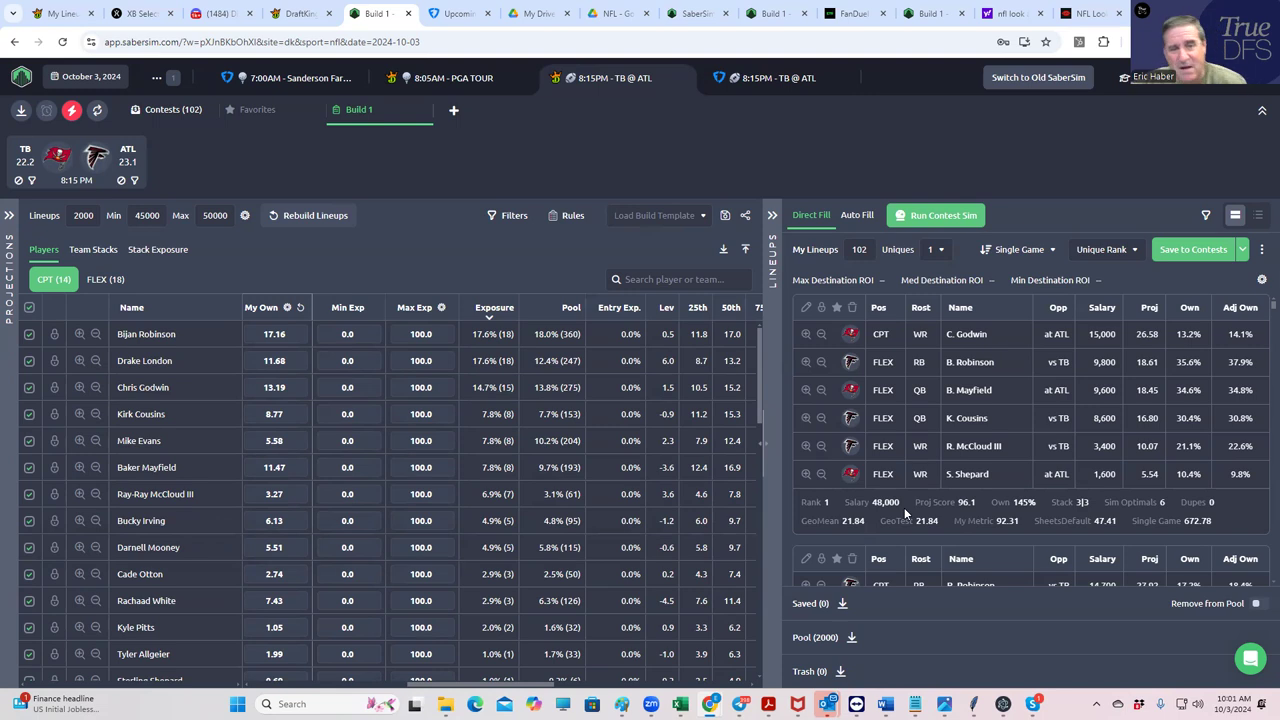
{"action": "scroll", "coordinate": [934, 514], "scroll_direction": "down", "scroll_amount": 3}
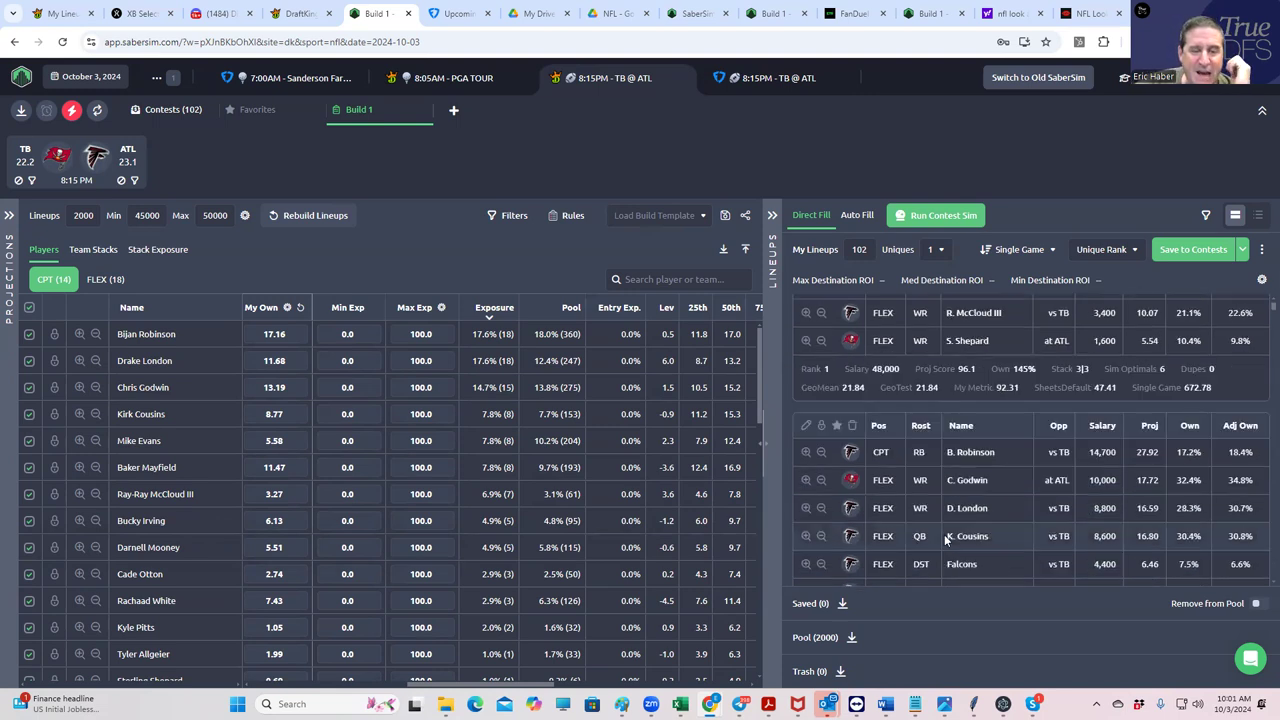
{"action": "scroll", "coordinate": [943, 540], "scroll_direction": "down", "scroll_amount": 3}
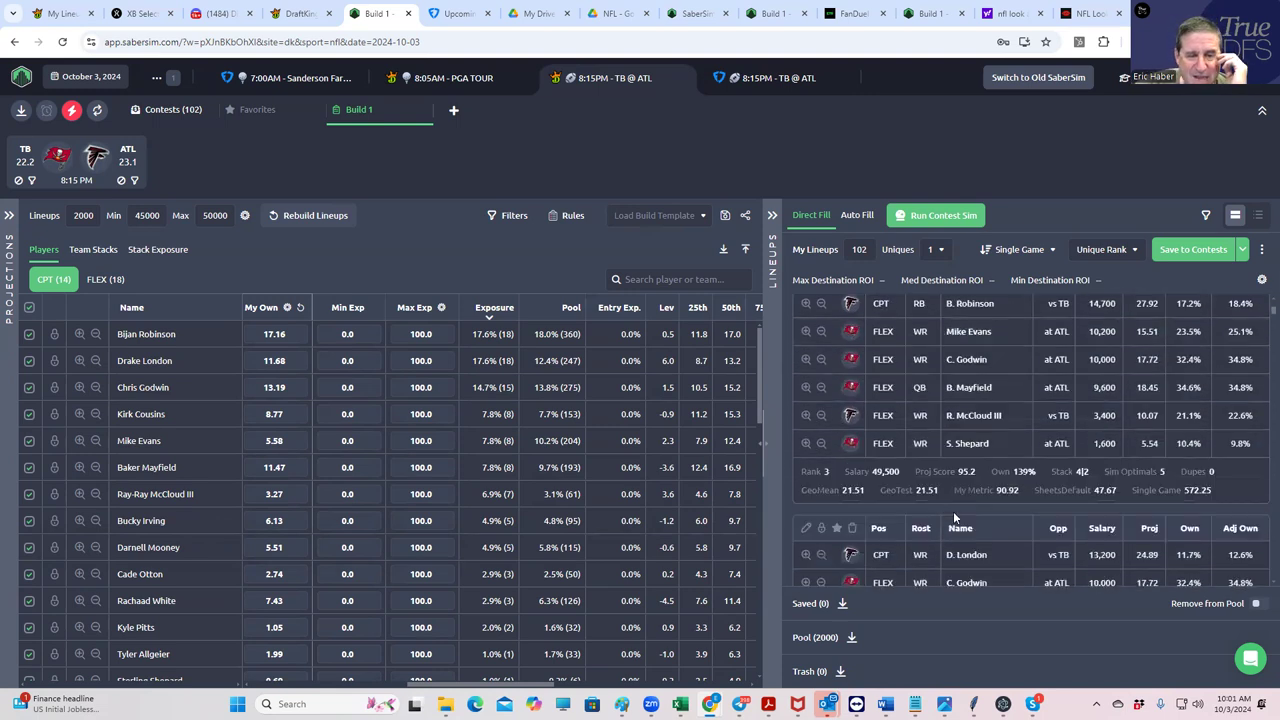
{"action": "scroll", "coordinate": [953, 511], "scroll_direction": "down", "scroll_amount": 4}
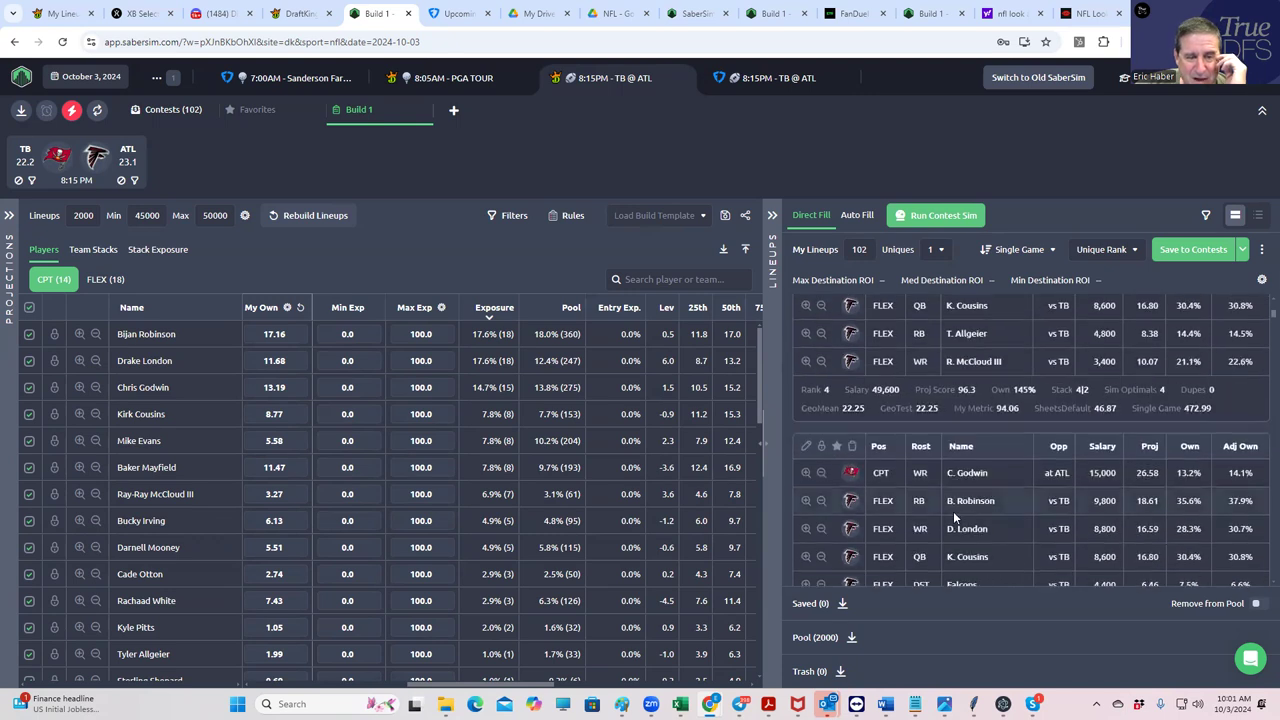
{"action": "scroll", "coordinate": [953, 511], "scroll_direction": "down", "scroll_amount": 2}
{"action": "scroll", "coordinate": [952, 517], "scroll_direction": "down", "scroll_amount": 3}
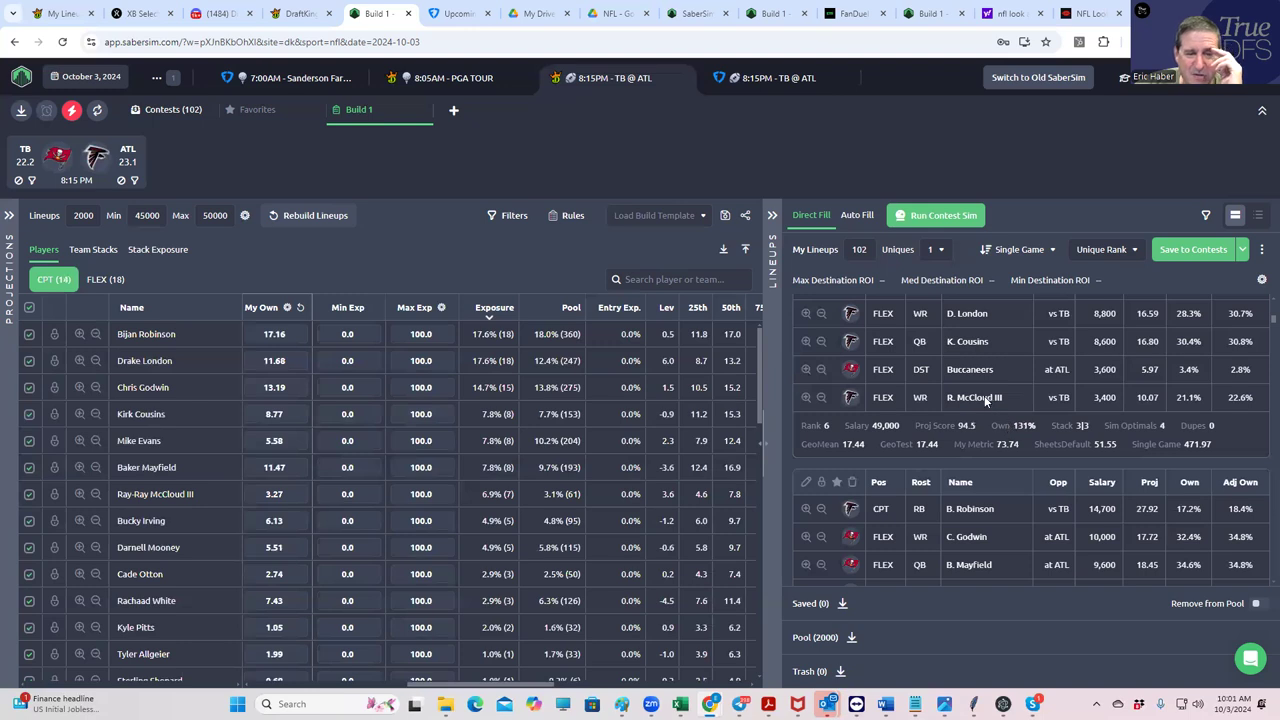
{"action": "scroll", "coordinate": [960, 405], "scroll_direction": "up", "scroll_amount": 3}
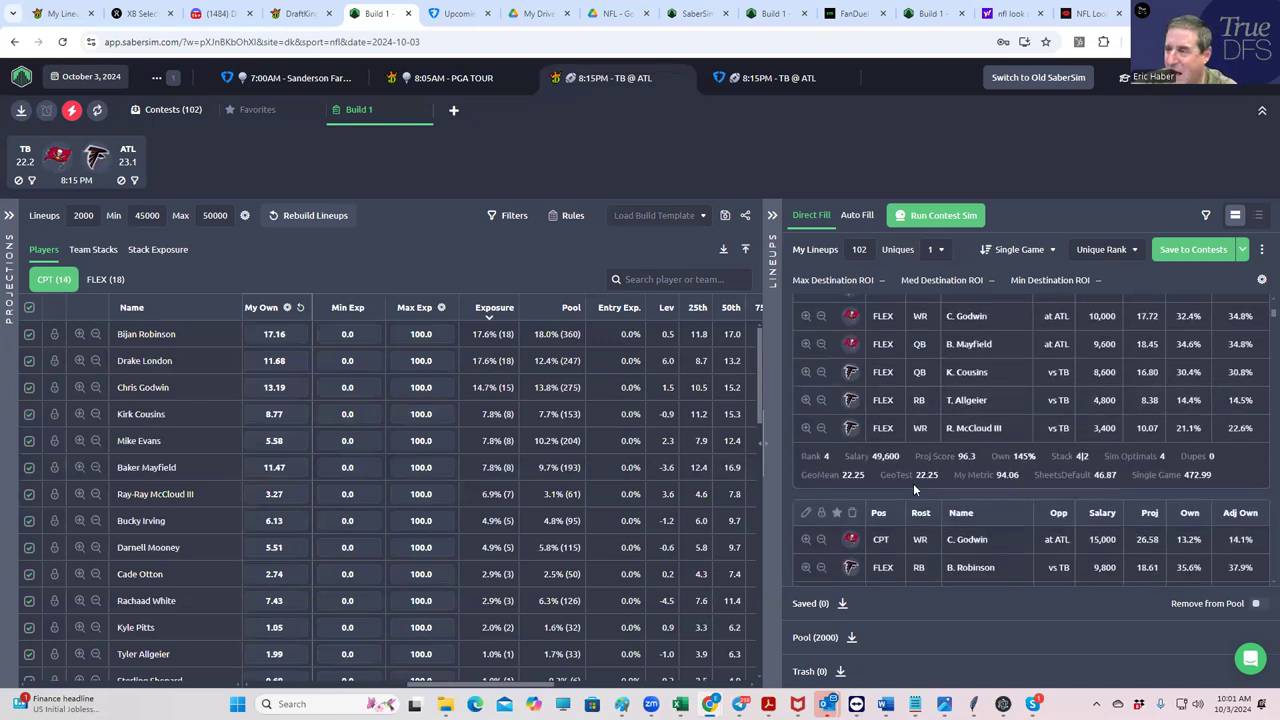
Run the contest sim so lineups rank by ROI, the top one at 143.2%.
{"action": "left_click", "coordinate": [942, 216]}
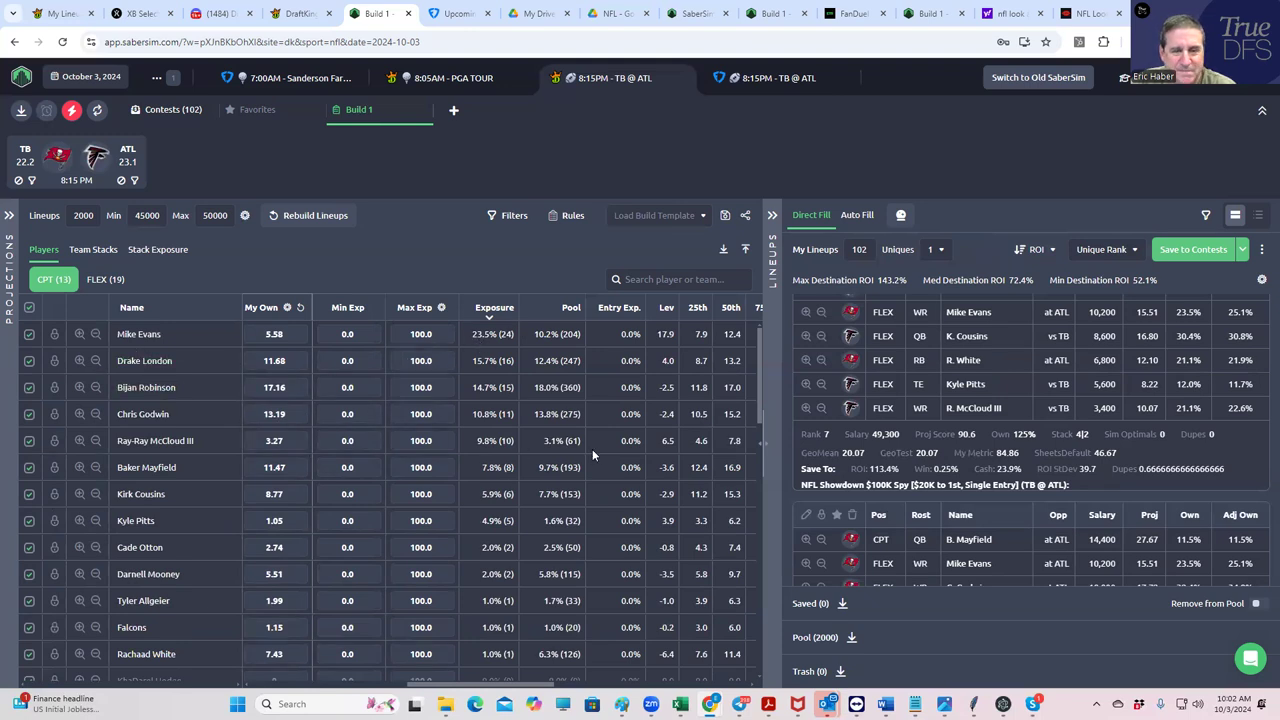
{"action": "scroll", "coordinate": [924, 406], "scroll_direction": "down", "scroll_amount": 3}
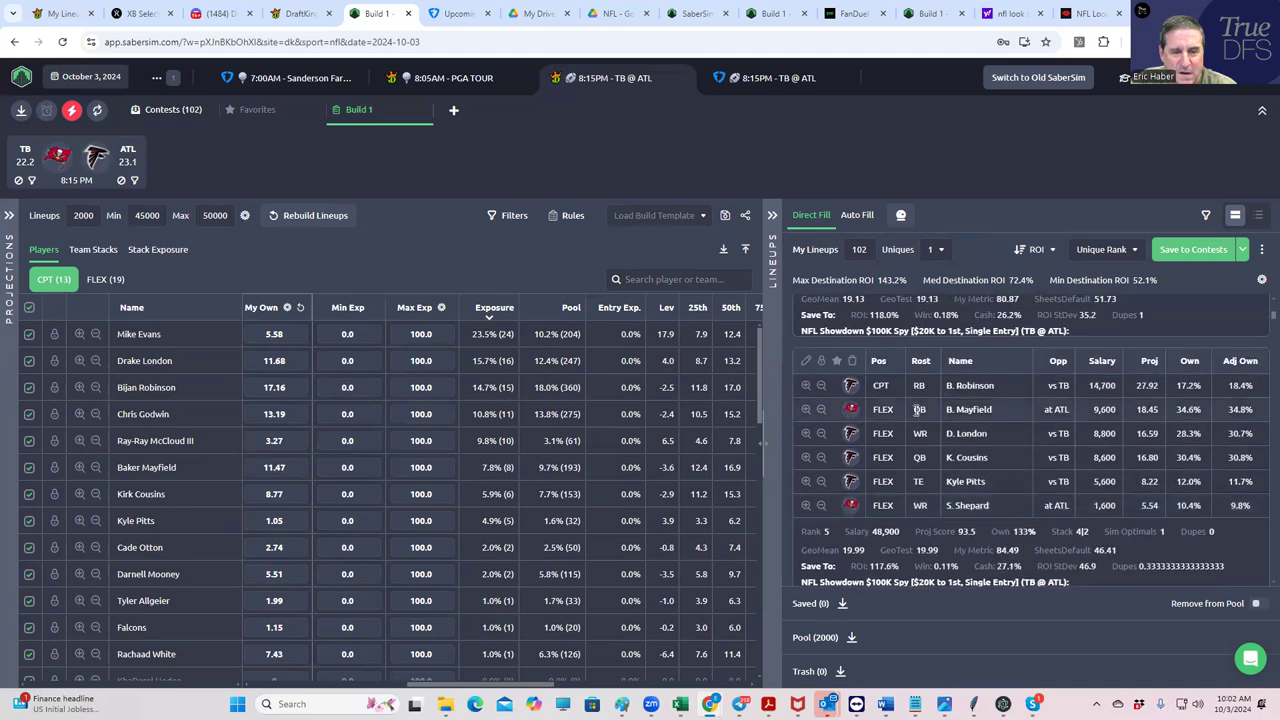
{"action": "scroll", "coordinate": [917, 408], "scroll_direction": "up", "scroll_amount": 10}
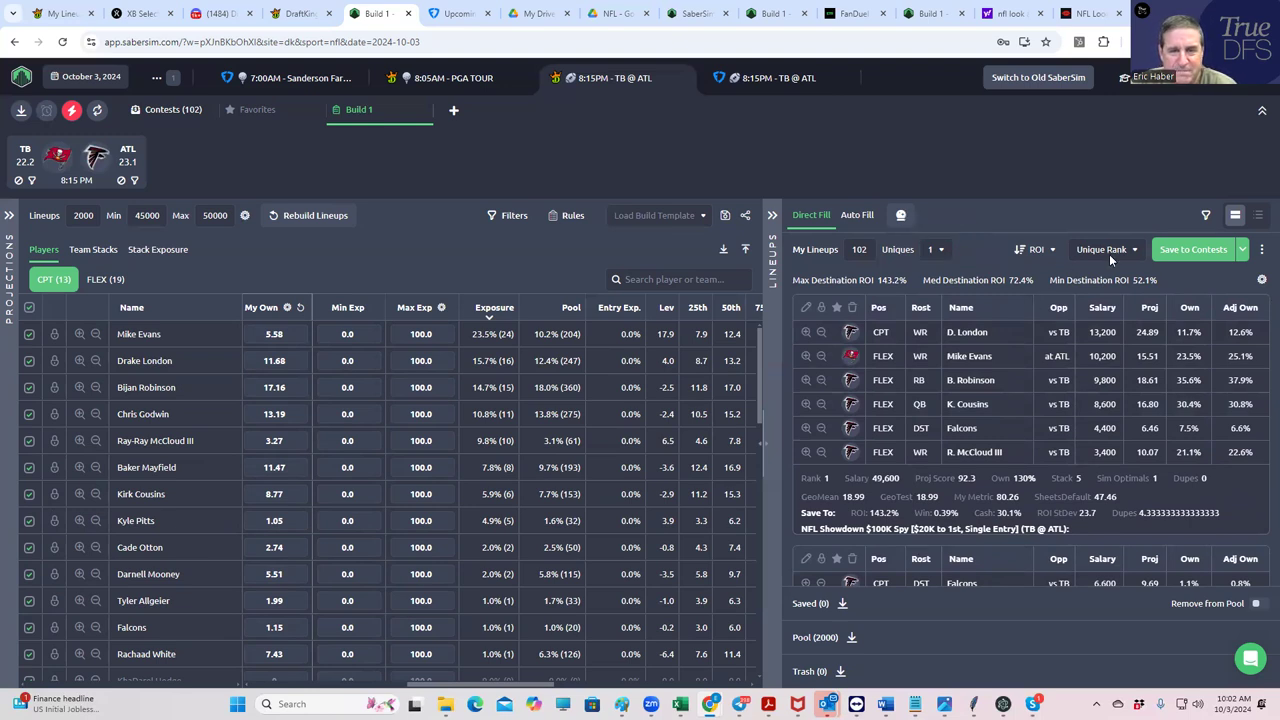
Add a Salary less than 49500 pool filter, leaving 1,528 lineups and 472 trashed.
{"action": "left_click", "coordinate": [1261, 250]}
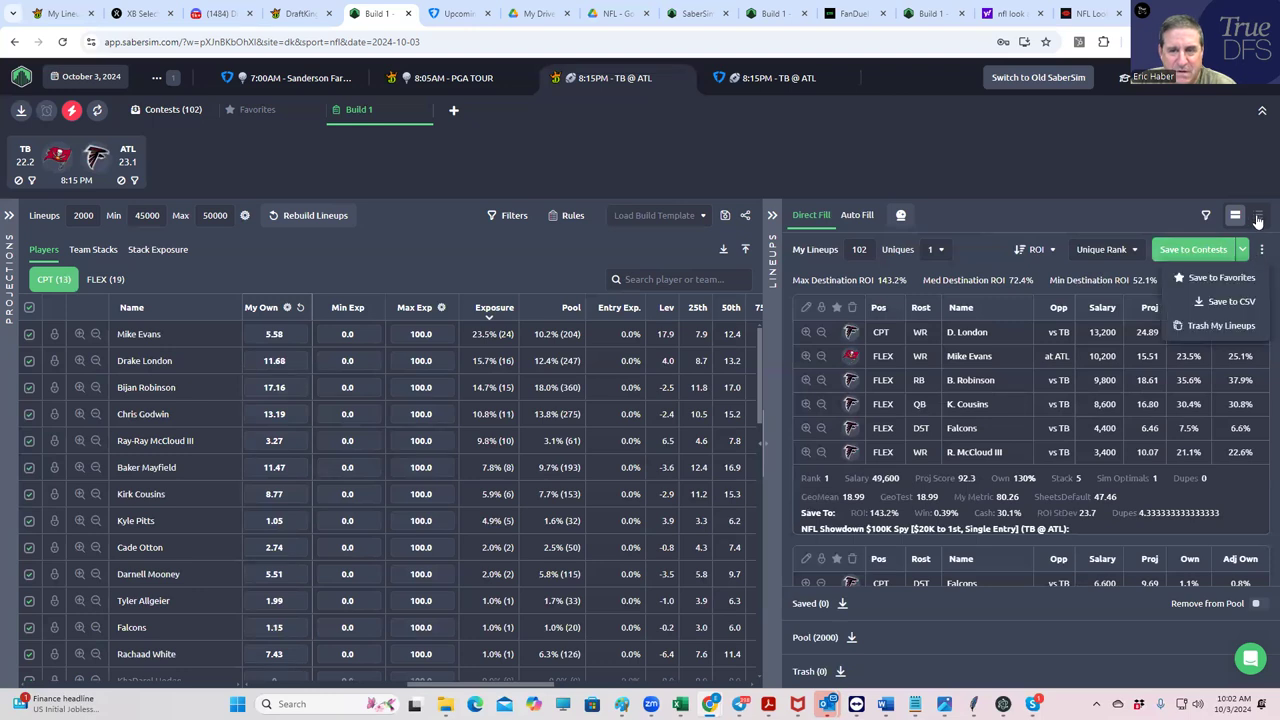
{"action": "left_click", "coordinate": [1205, 216]}
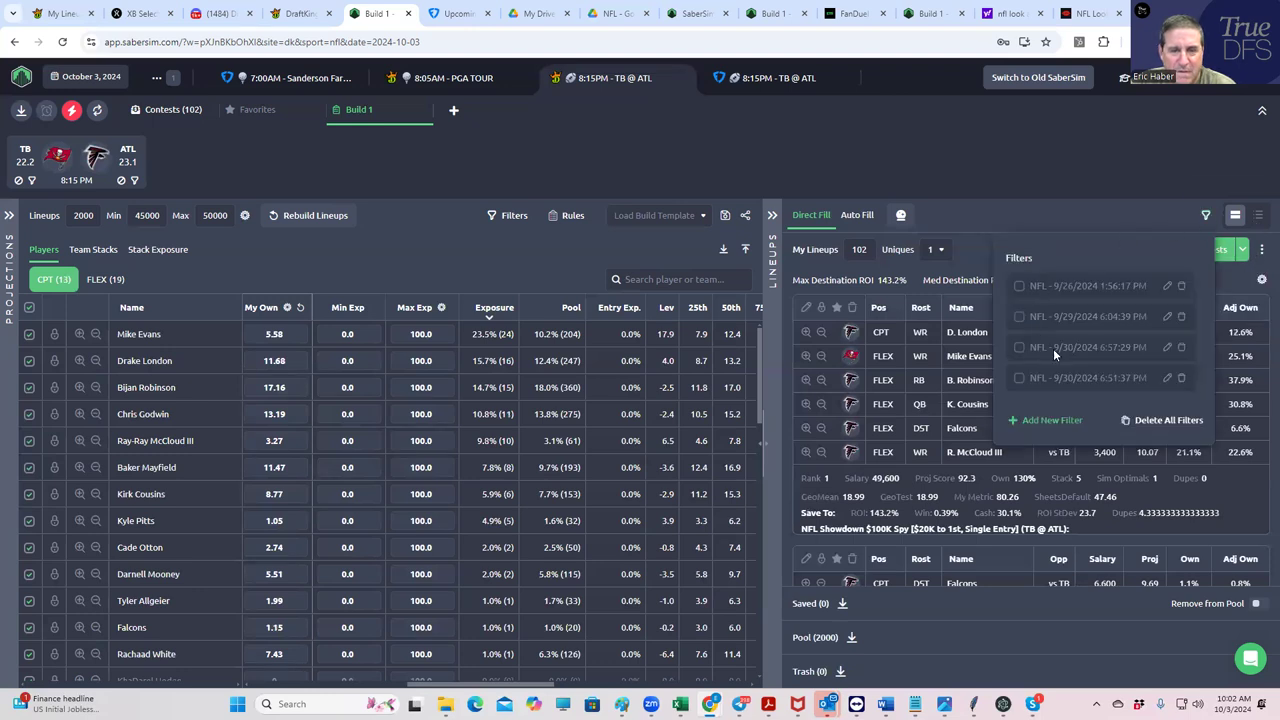
{"action": "left_click", "coordinate": [1046, 422]}
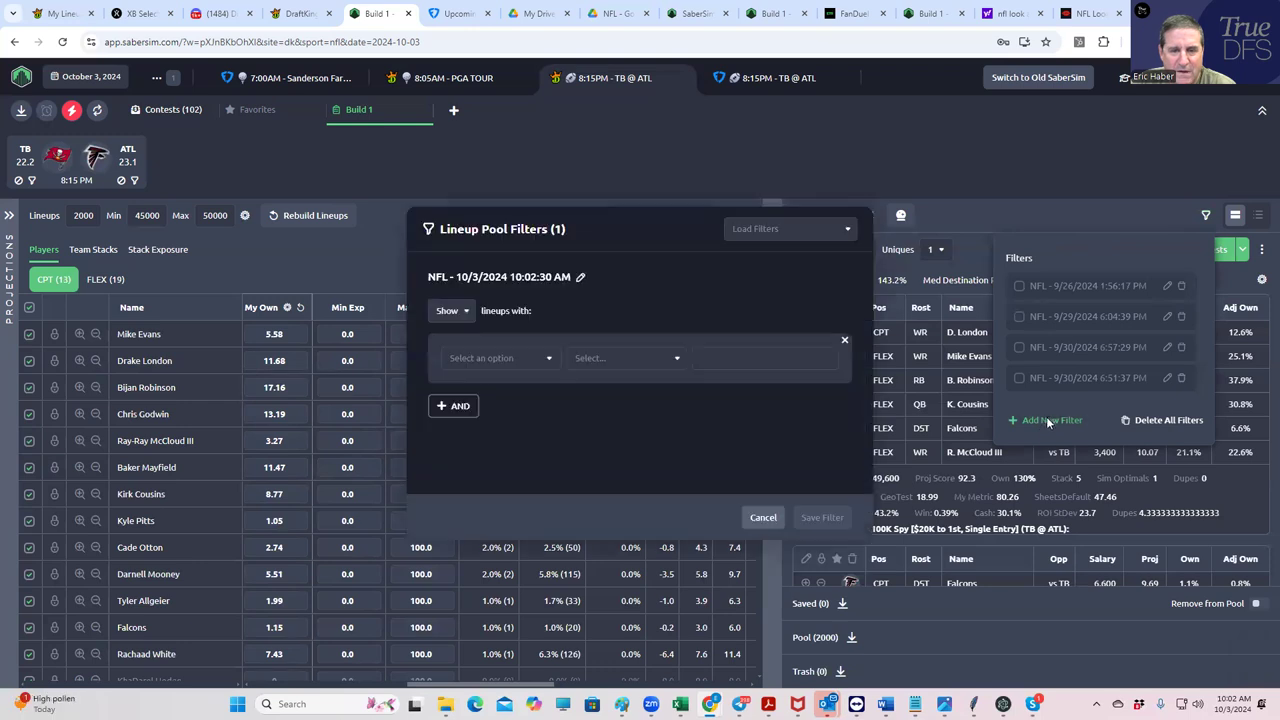
{"action": "left_click", "coordinate": [507, 360]}
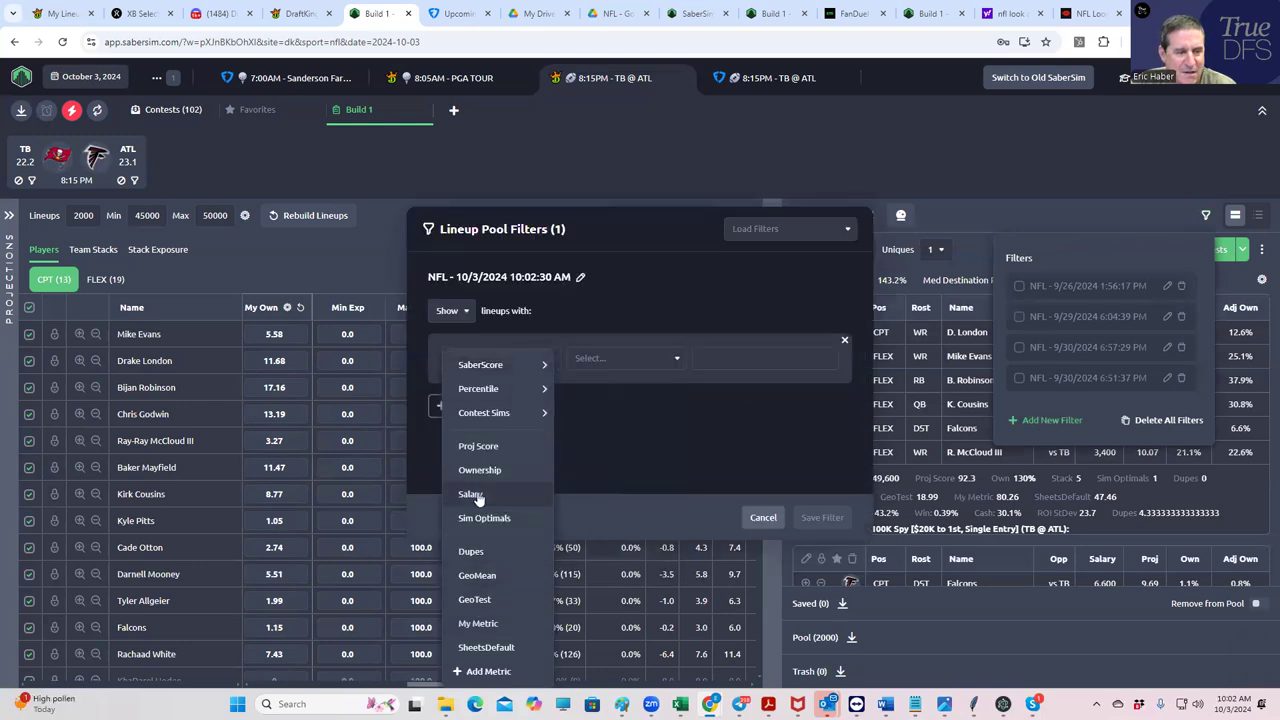
{"action": "left_click", "coordinate": [474, 494]}
{"action": "left_click", "coordinate": [614, 360]}
{"action": "left_click", "coordinate": [602, 417]}
{"action": "left_click", "coordinate": [741, 358]}
{"action": "type", "text": "4"}
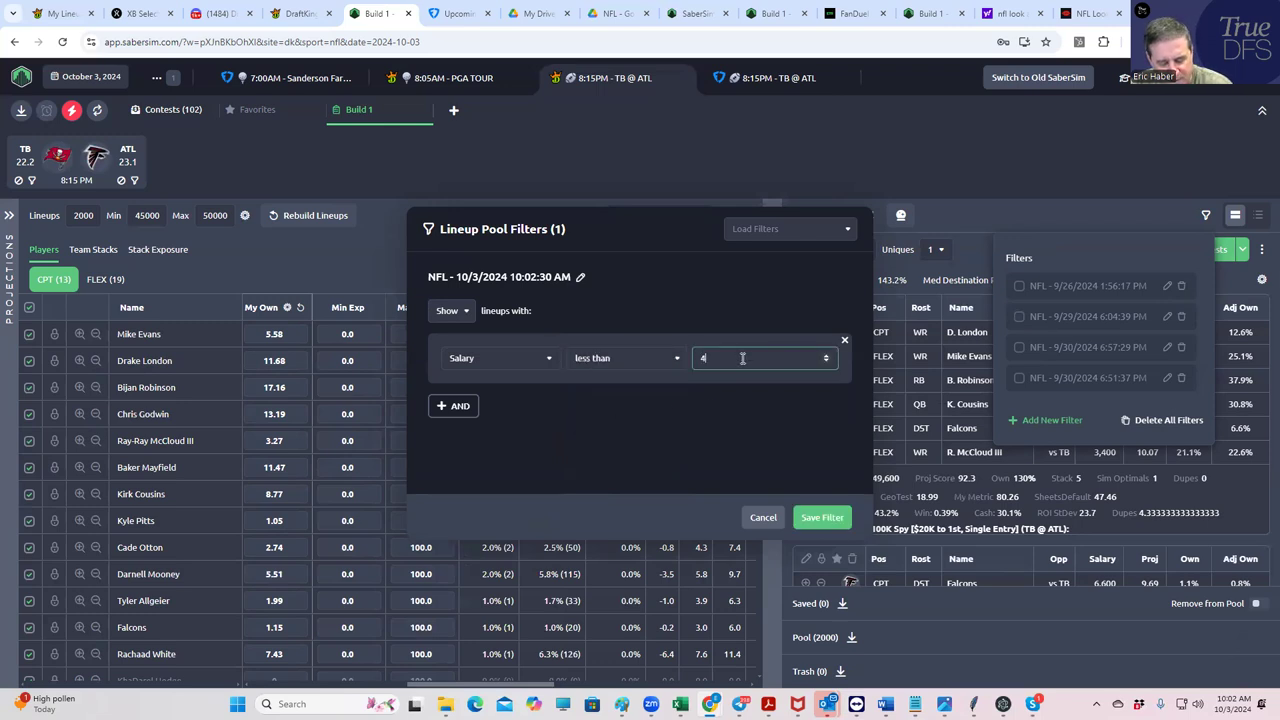
{"action": "type", "text": "9500"}
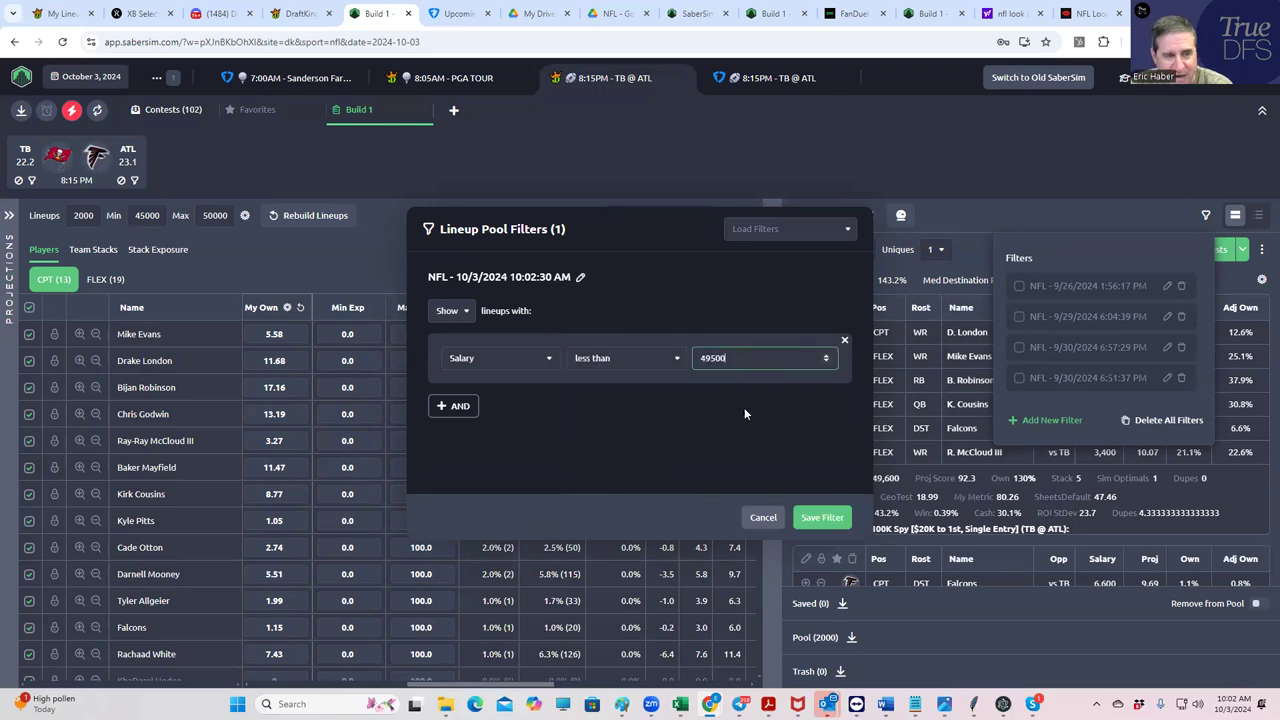
{"action": "left_click", "coordinate": [818, 515]}
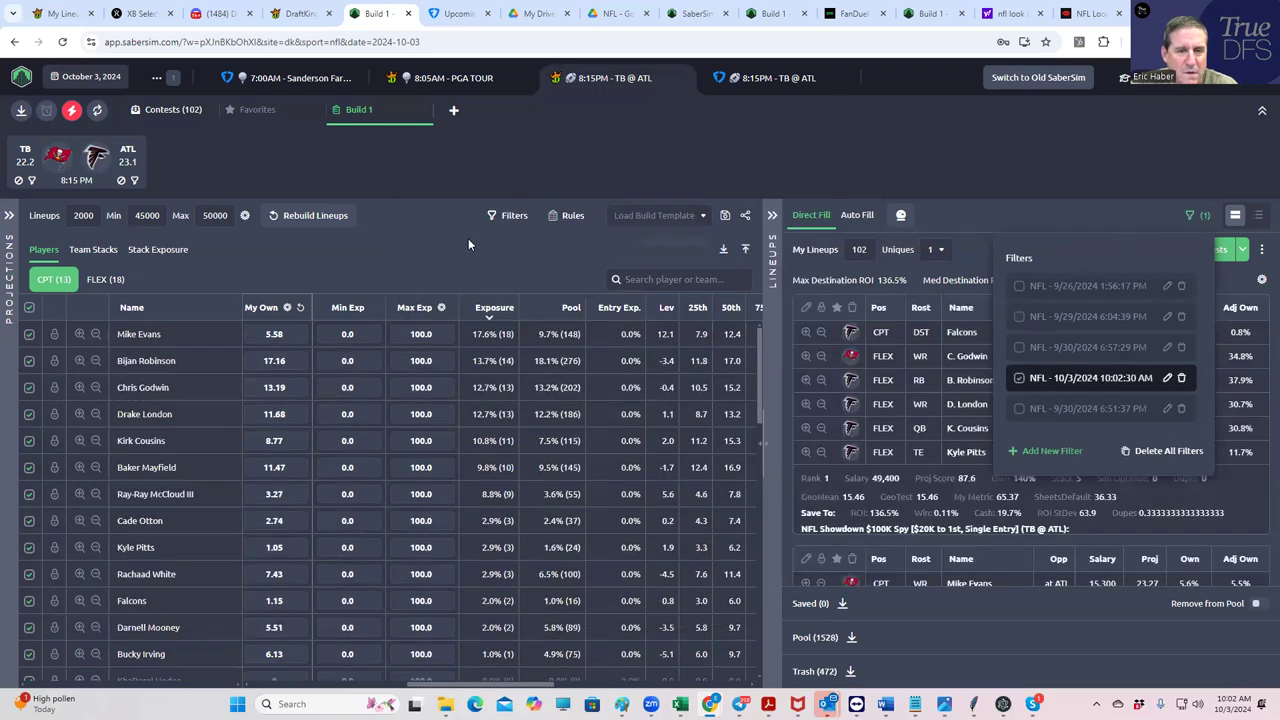
Exclude the Falcons as captain, rebuild, and save all 102 lineups to the 3 contests.
{"action": "left_click", "coordinate": [477, 240]}
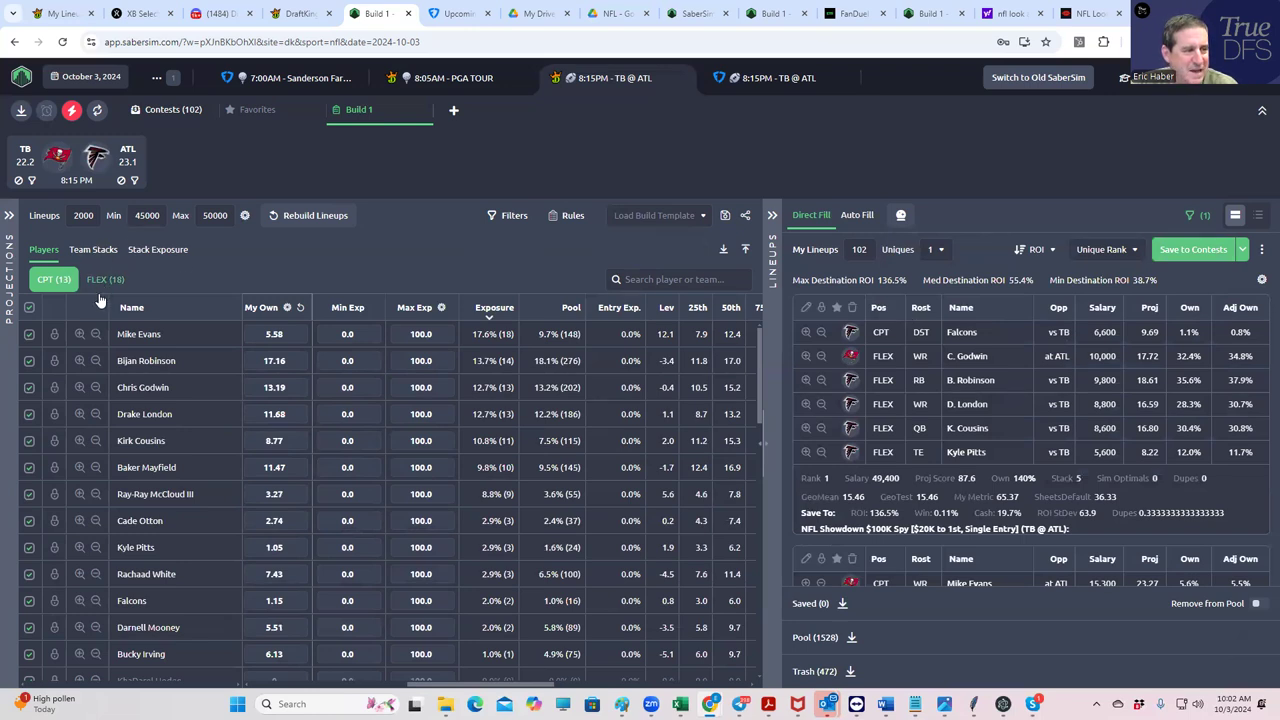
{"action": "left_click", "coordinate": [30, 601]}
{"action": "left_click", "coordinate": [692, 253]}
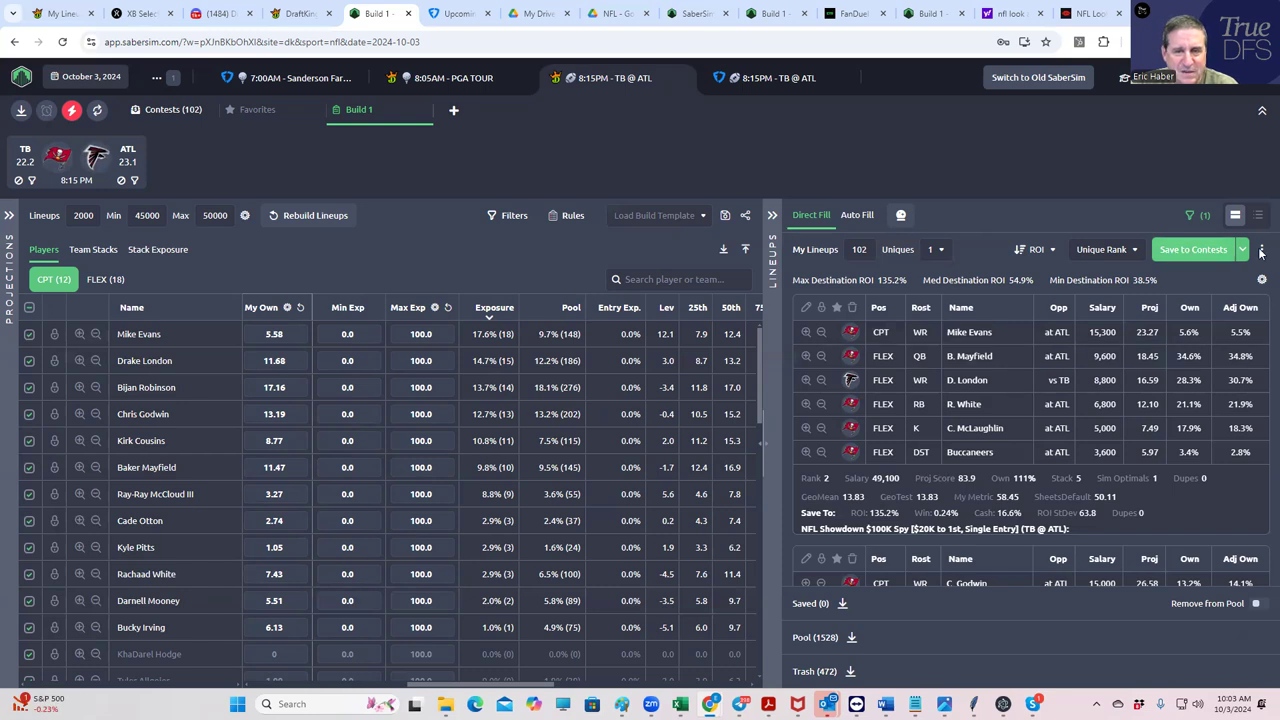
{"action": "left_click", "coordinate": [1195, 253]}
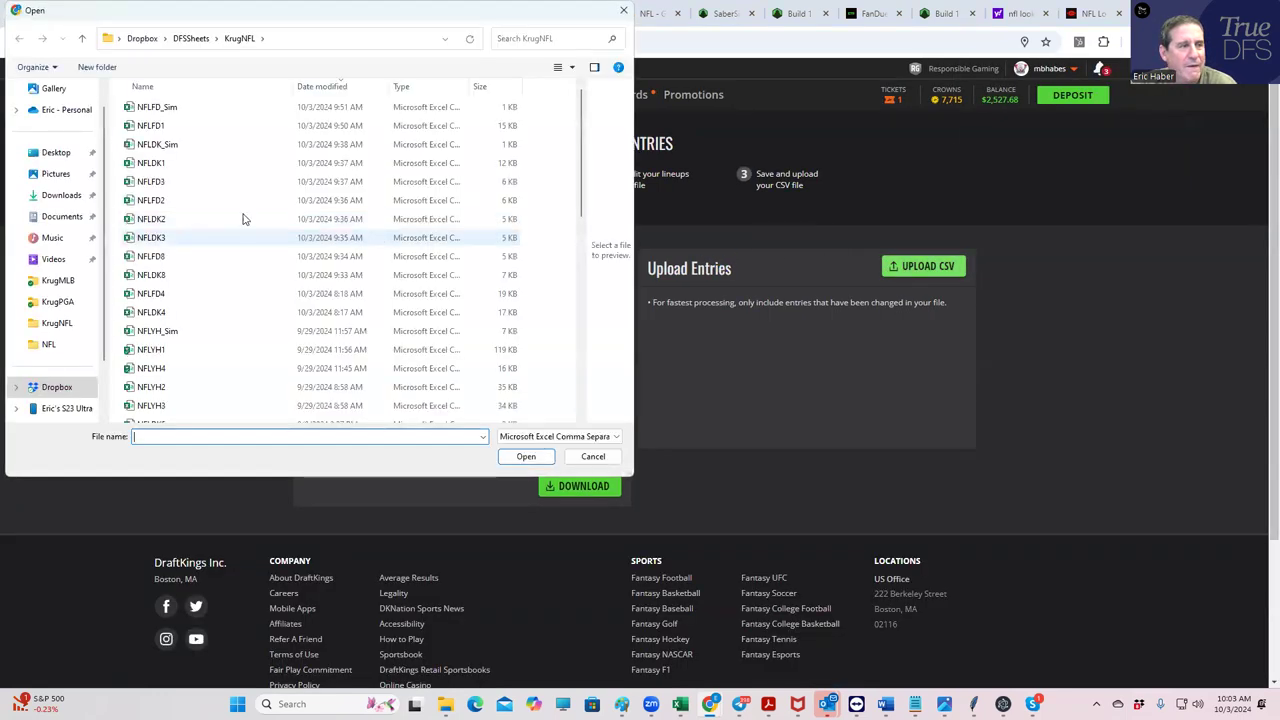
Upload the entries_dk_showdown_nfl_2024-10-03_815pm_tb @ atl CSV from Downloads to DraftKings.
{"action": "left_click", "coordinate": [82, 198]}
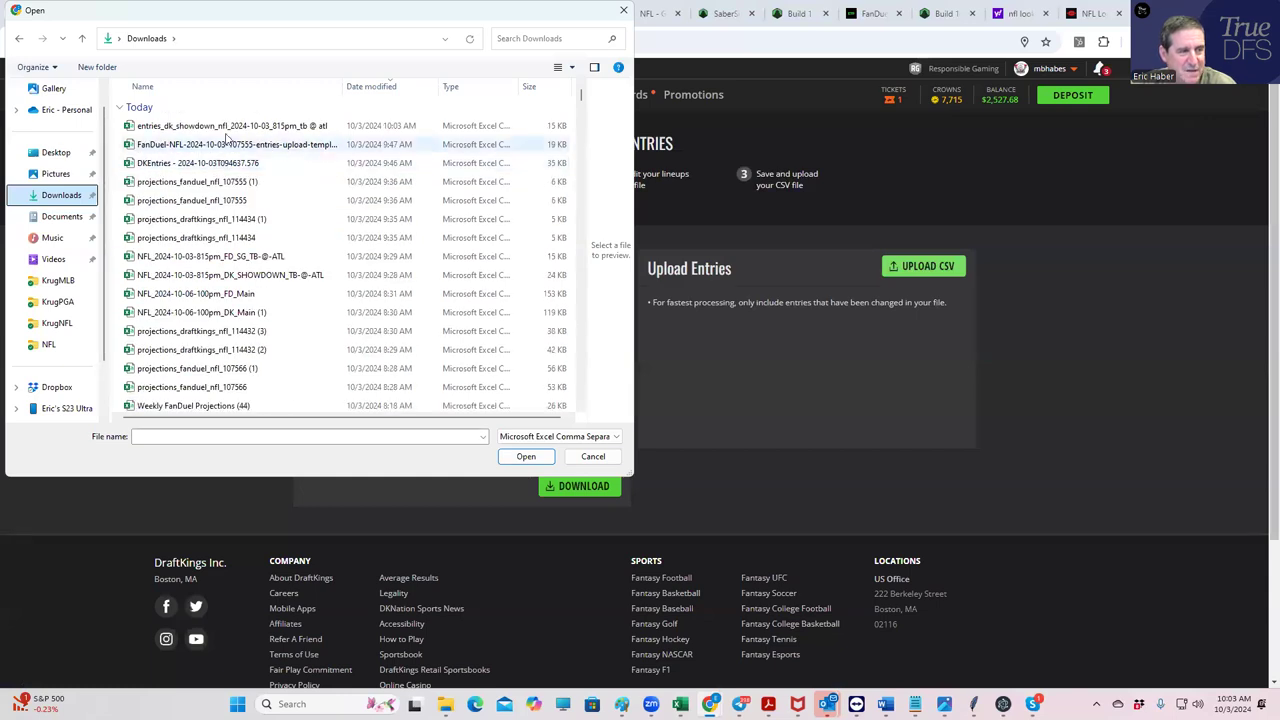
{"action": "left_click", "coordinate": [233, 130]}
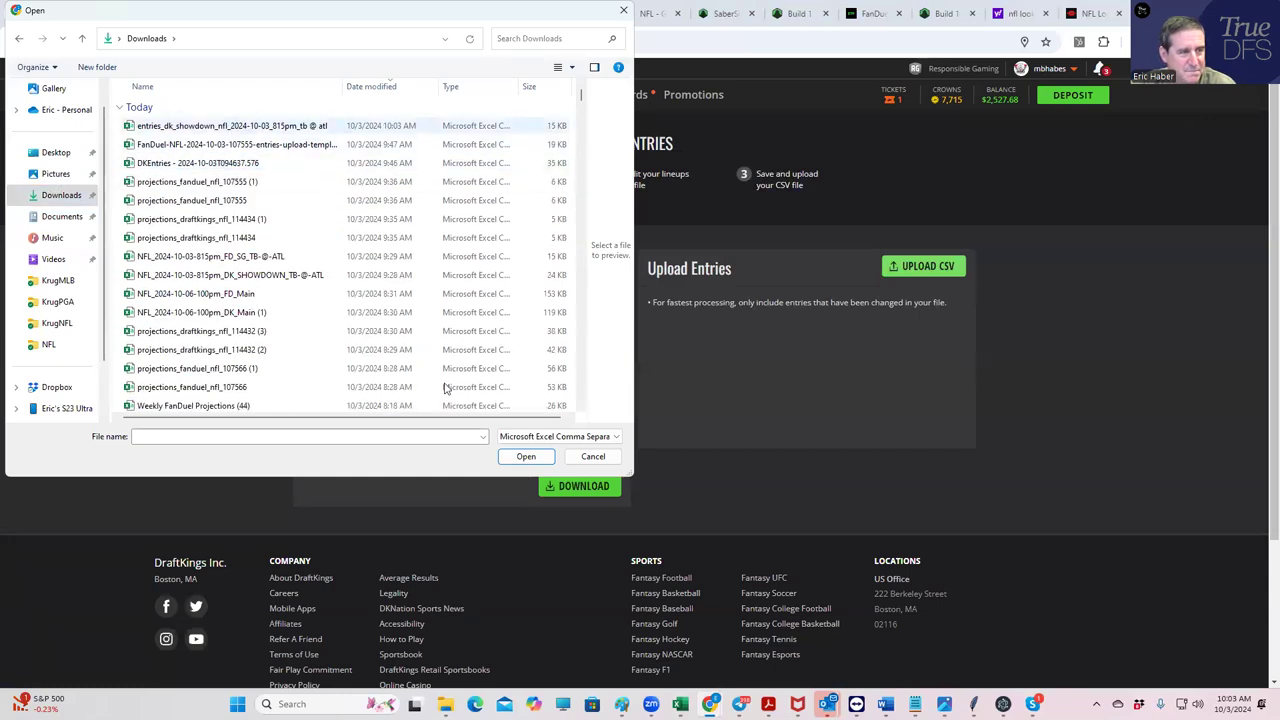
{"action": "left_click", "coordinate": [522, 457]}
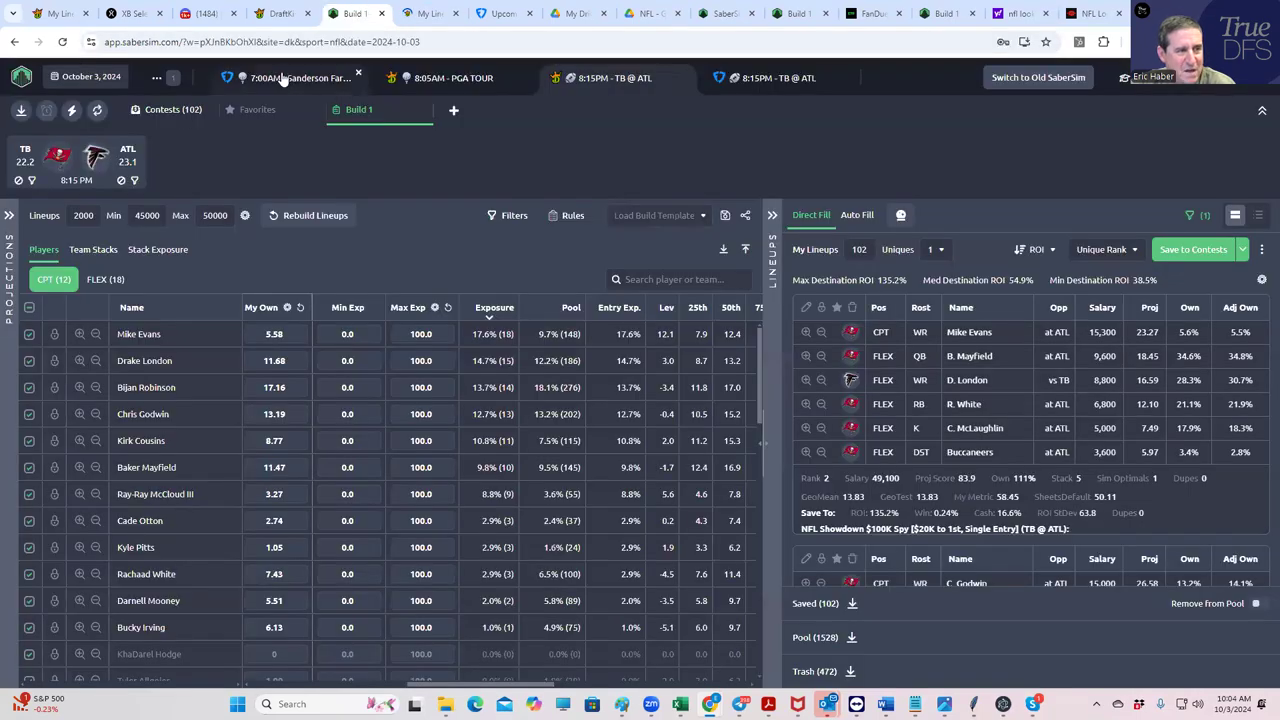
On the FanDuel TB @ ATL slate, load the KrugNFL NFLFD_Sim projections CSV without saving a source.
{"action": "left_click", "coordinate": [735, 80]}
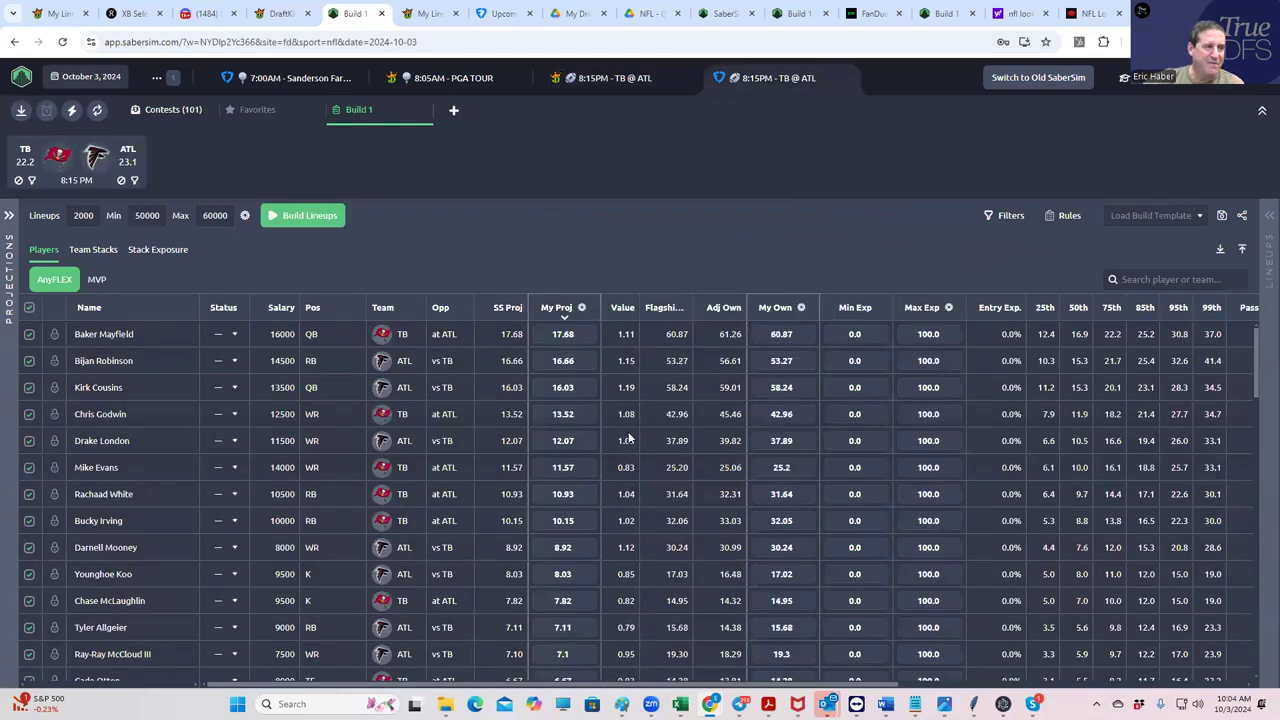
{"action": "left_click", "coordinate": [1242, 249]}
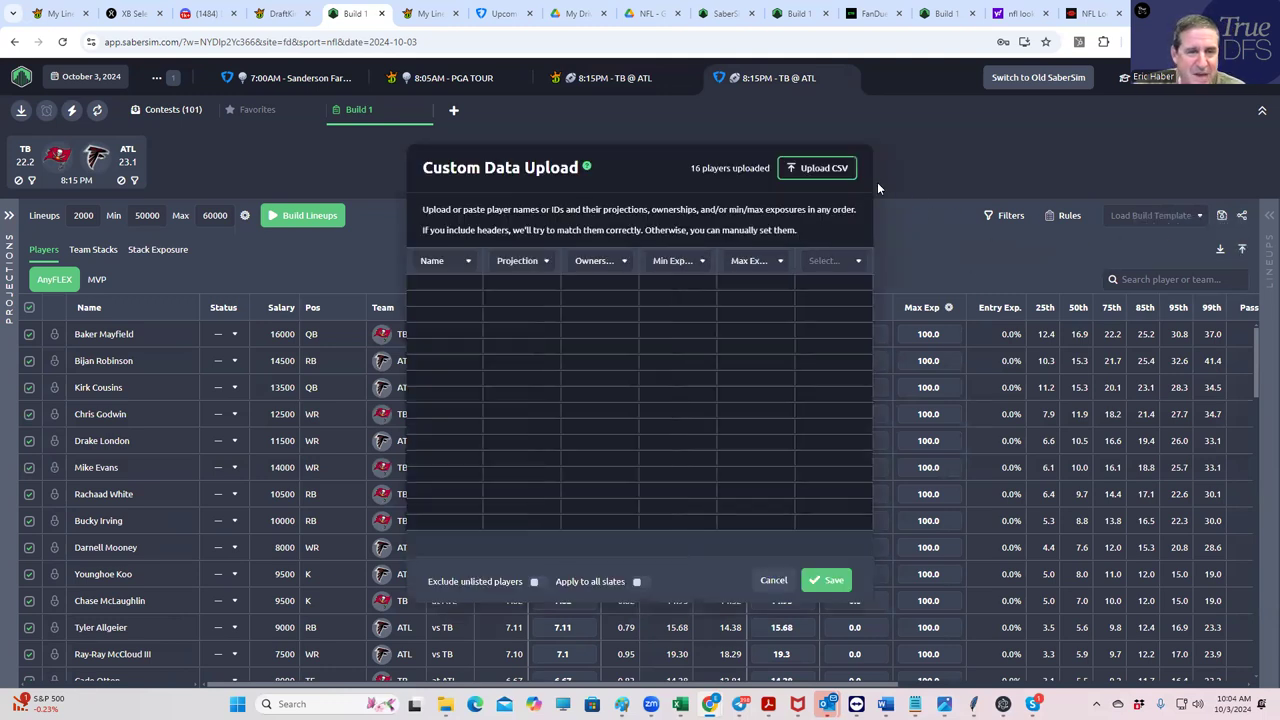
{"action": "left_click", "coordinate": [806, 174]}
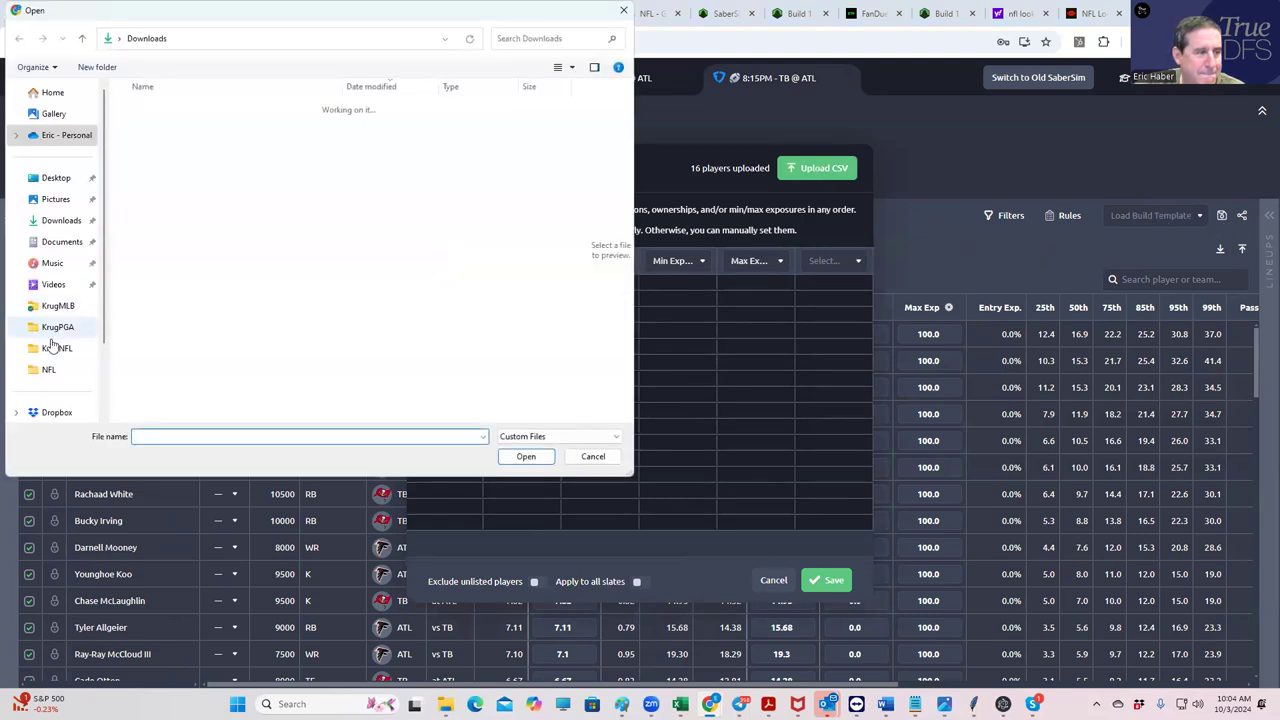
{"action": "left_click", "coordinate": [55, 348]}
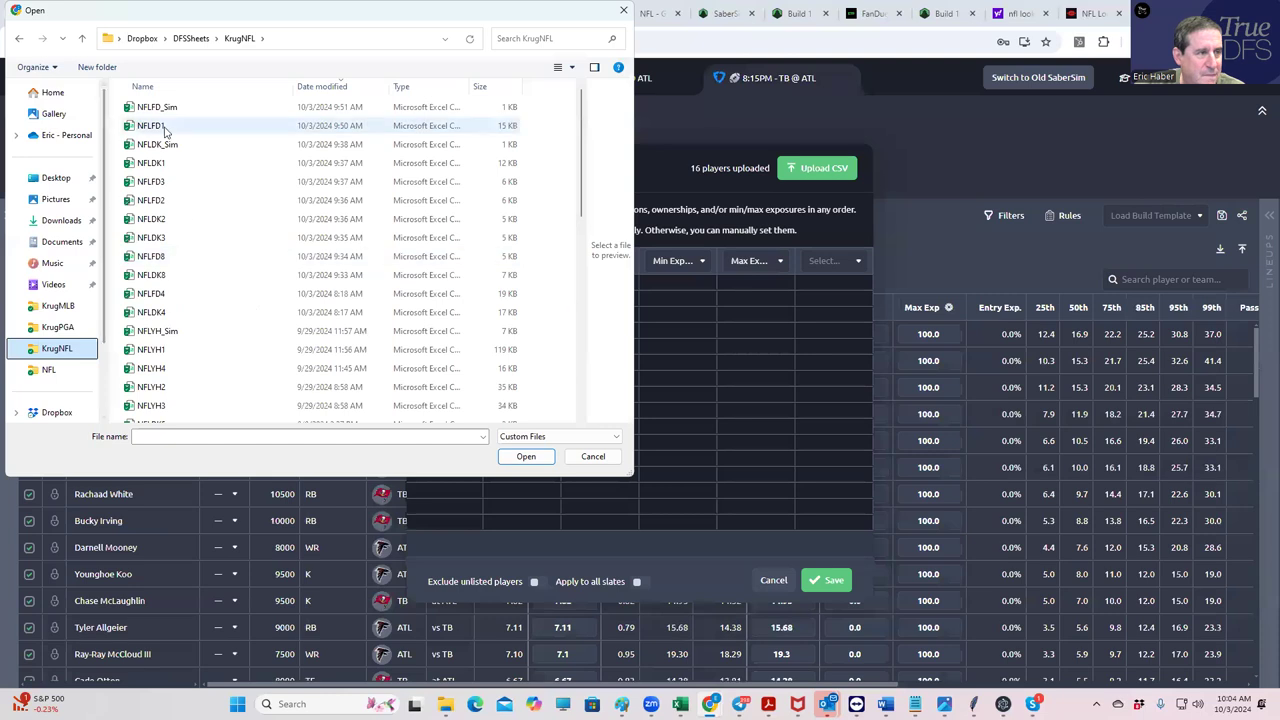
{"action": "left_click", "coordinate": [160, 107]}
{"action": "left_click", "coordinate": [524, 455]}
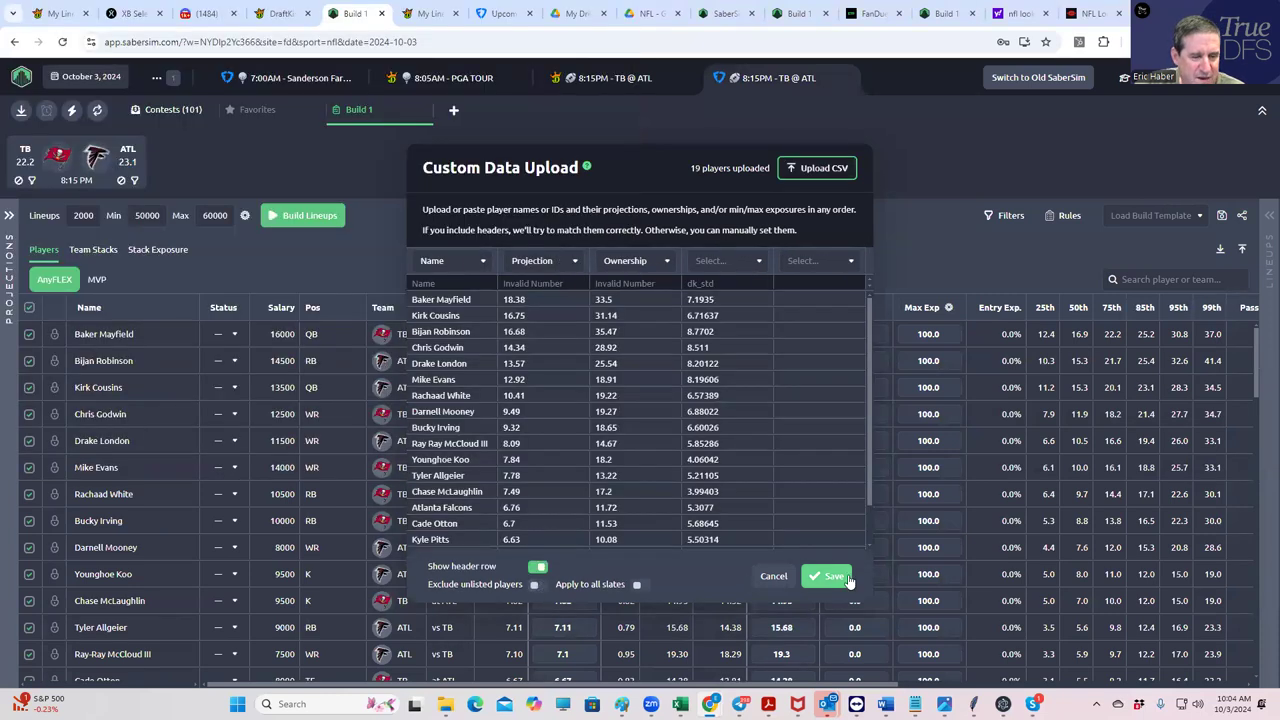
{"action": "left_click", "coordinate": [830, 576]}
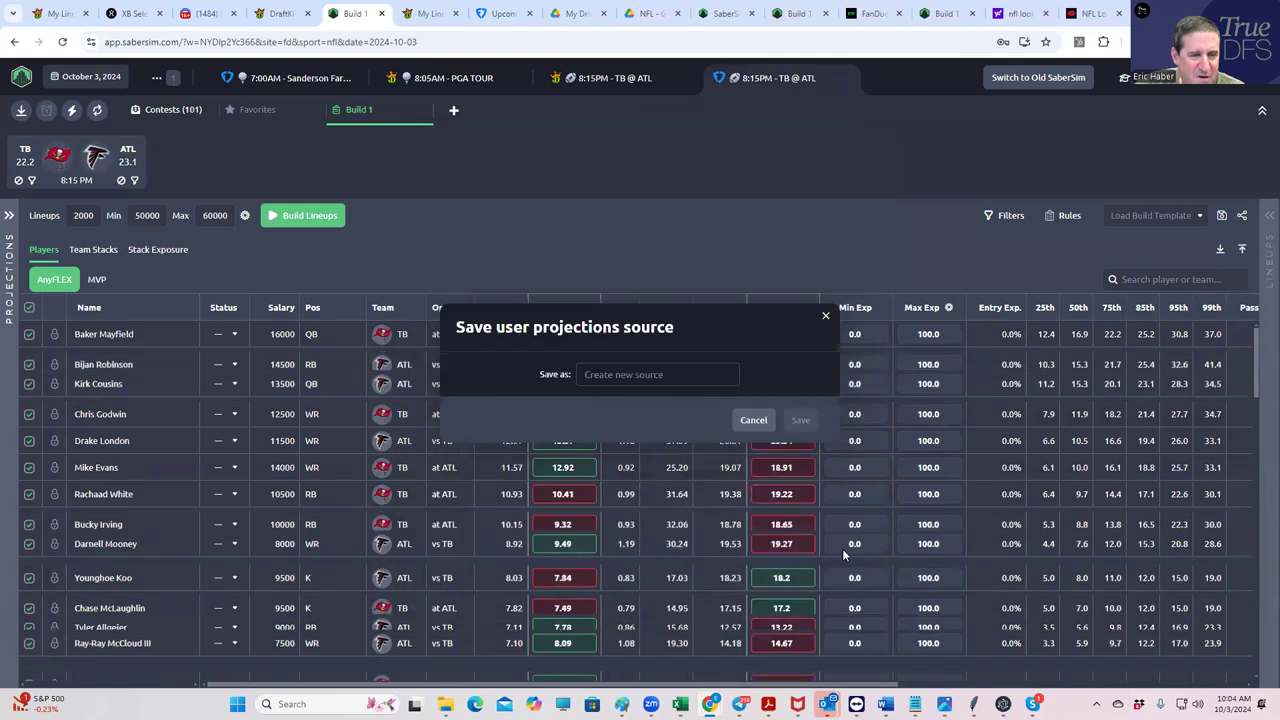
{"action": "left_click", "coordinate": [827, 318]}
Build the FanDuel lineups with the new projections: 101 lineups from a 2000-lineup pool.
{"action": "left_click", "coordinate": [324, 214]}
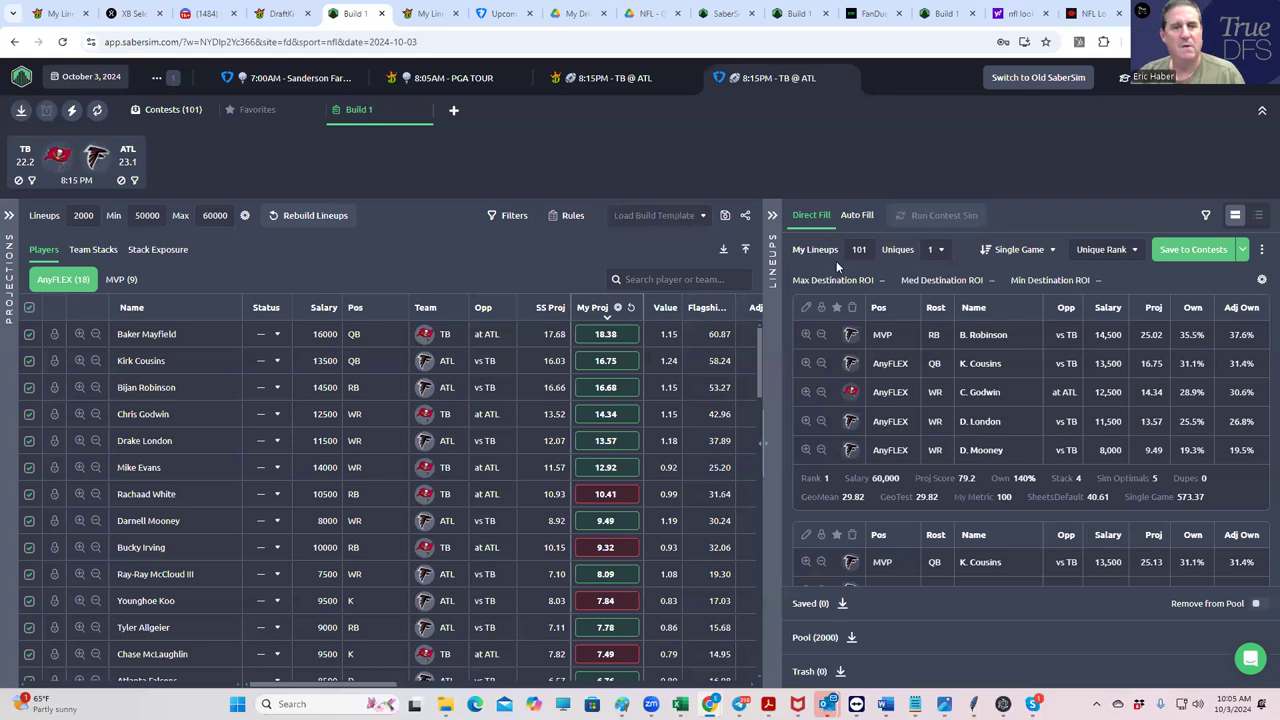
Check the MVP projection values, then return to the AnyFLEX projections.
{"action": "left_click", "coordinate": [121, 280]}
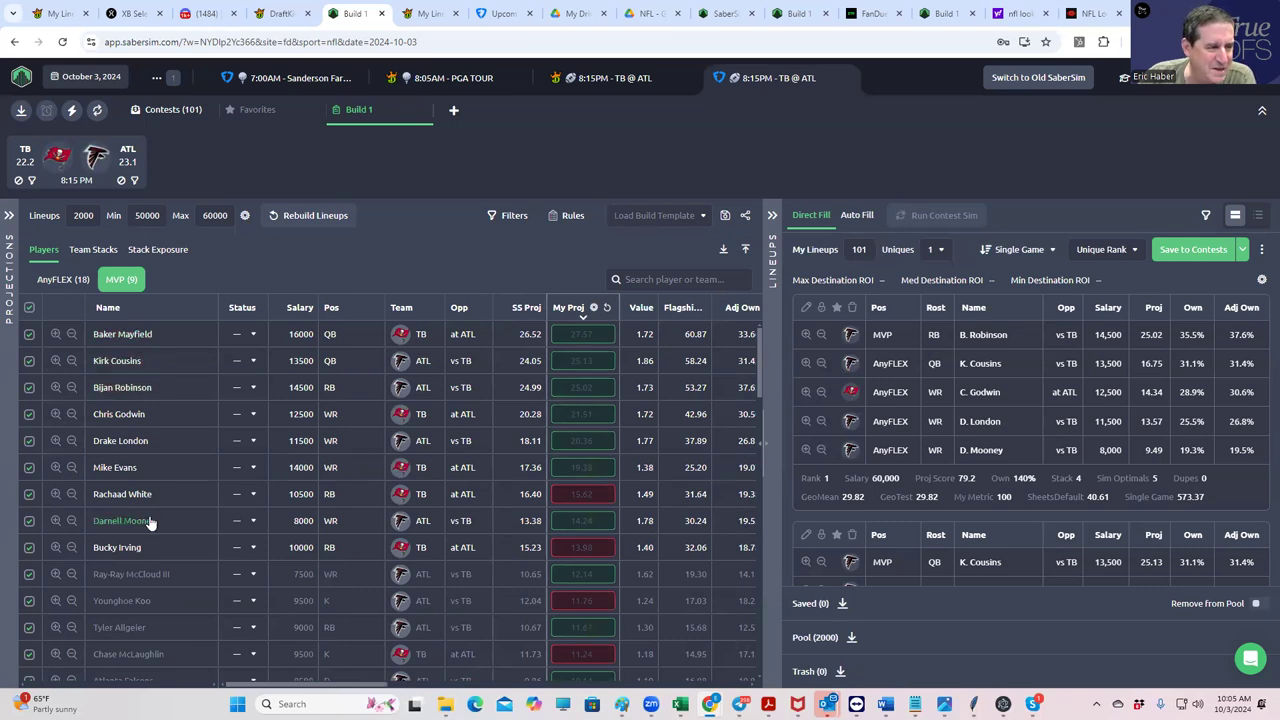
{"action": "left_click", "coordinate": [64, 280]}
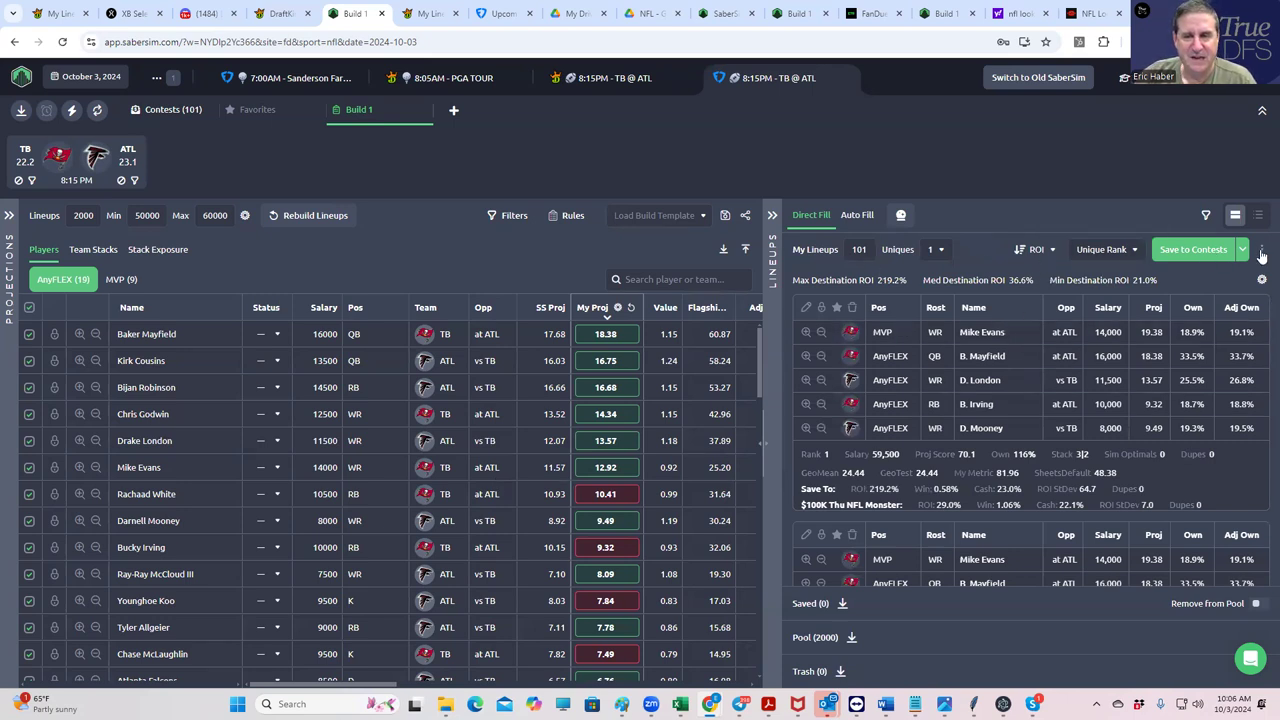
Show lineups as a compact list and add a Salary less than 59500 pool filter.
{"action": "left_click", "coordinate": [1258, 215]}
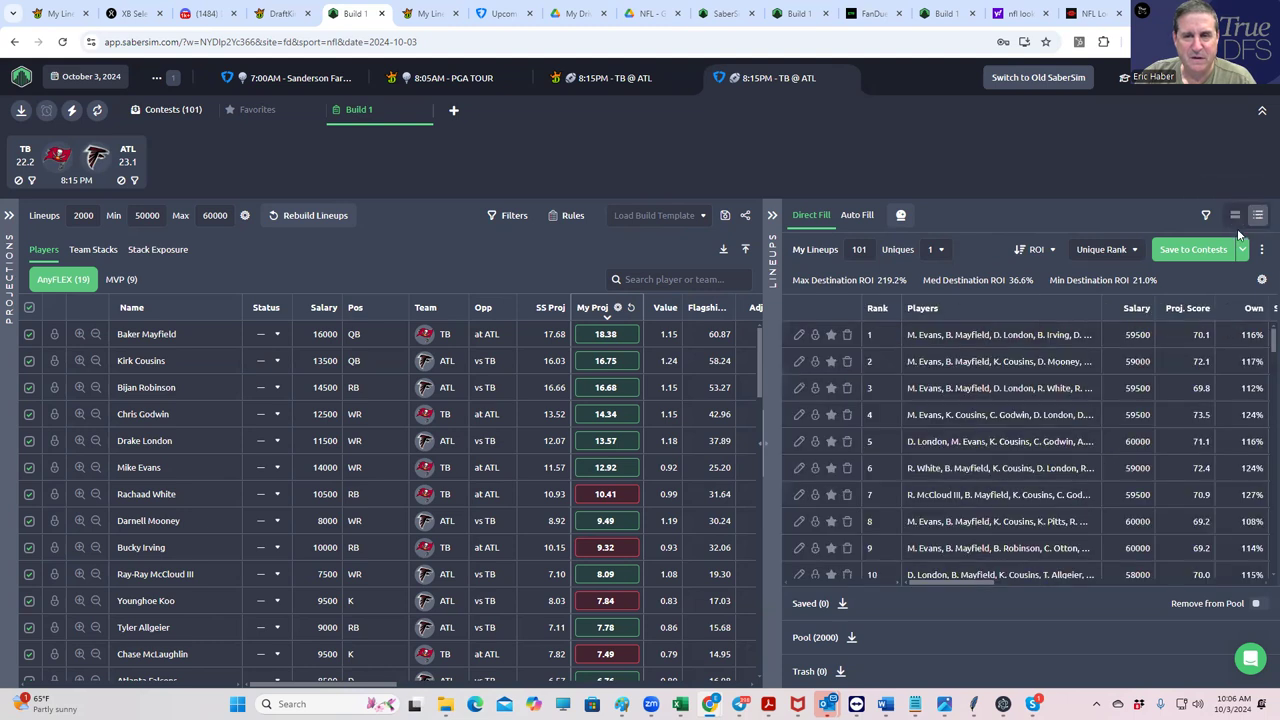
{"action": "left_click", "coordinate": [1242, 250]}
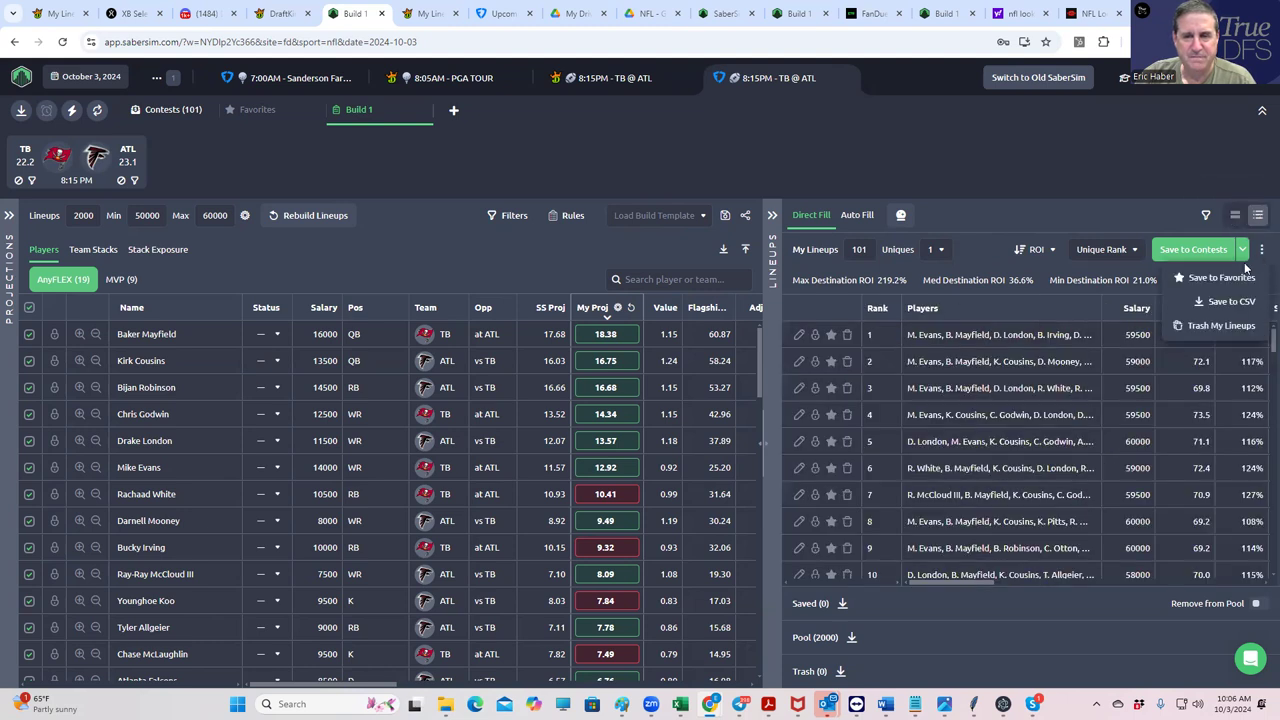
{"action": "left_click", "coordinate": [1205, 216]}
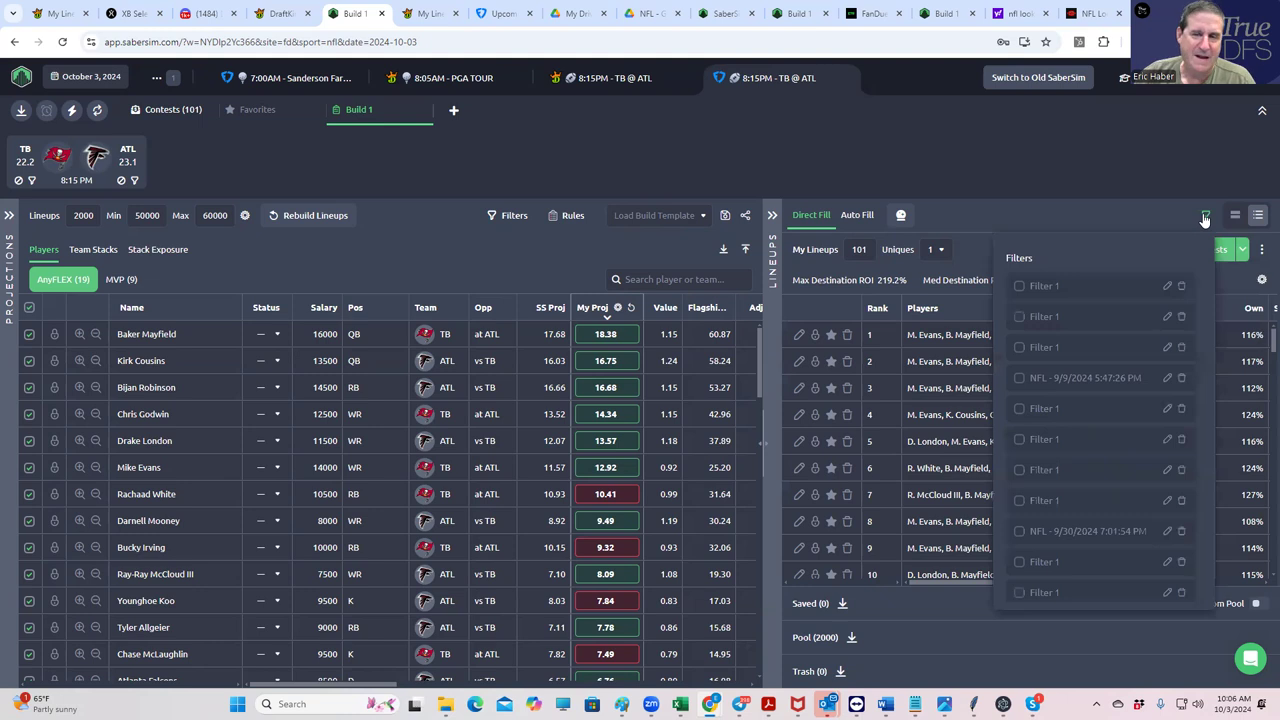
{"action": "left_click_drag", "start_coordinate": [1210, 315], "coordinate": [1209, 624]}
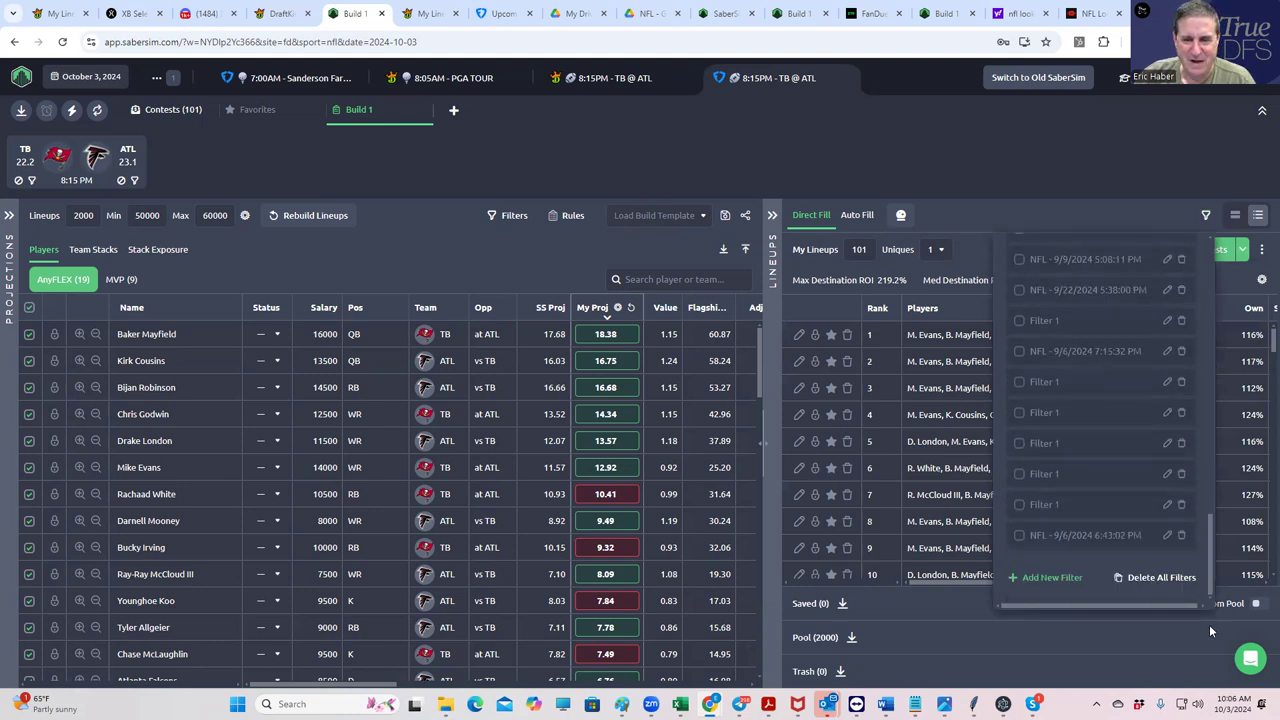
{"action": "left_click", "coordinate": [1025, 577]}
{"action": "left_click", "coordinate": [482, 358]}
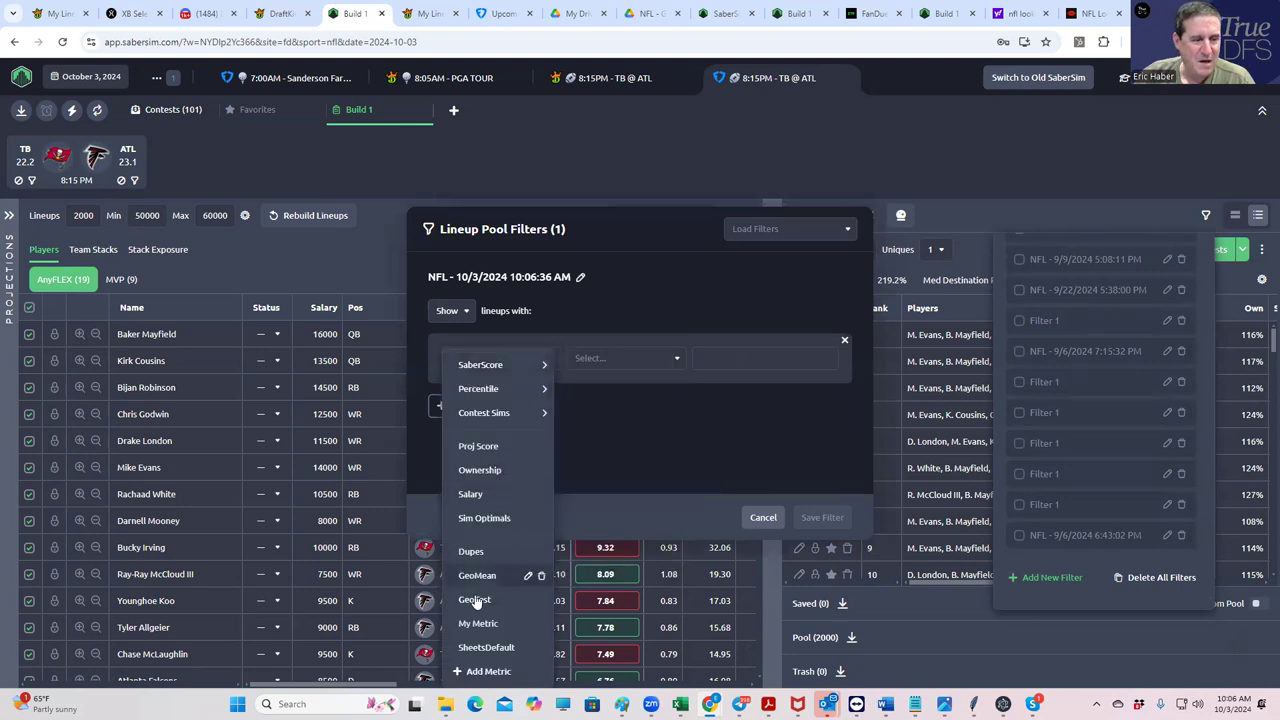
{"action": "left_click", "coordinate": [472, 494]}
{"action": "left_click", "coordinate": [600, 366]}
{"action": "left_click", "coordinate": [603, 411]}
{"action": "left_click", "coordinate": [714, 362]}
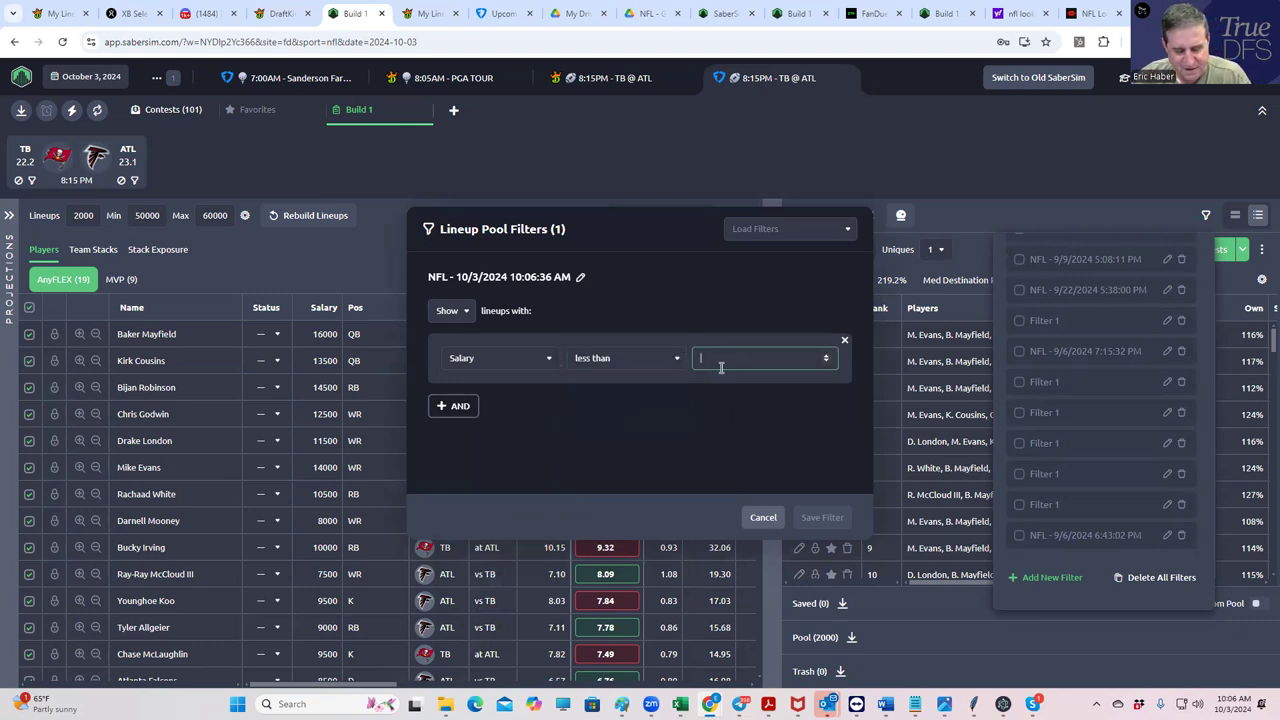
{"action": "type", "text": "59500"}
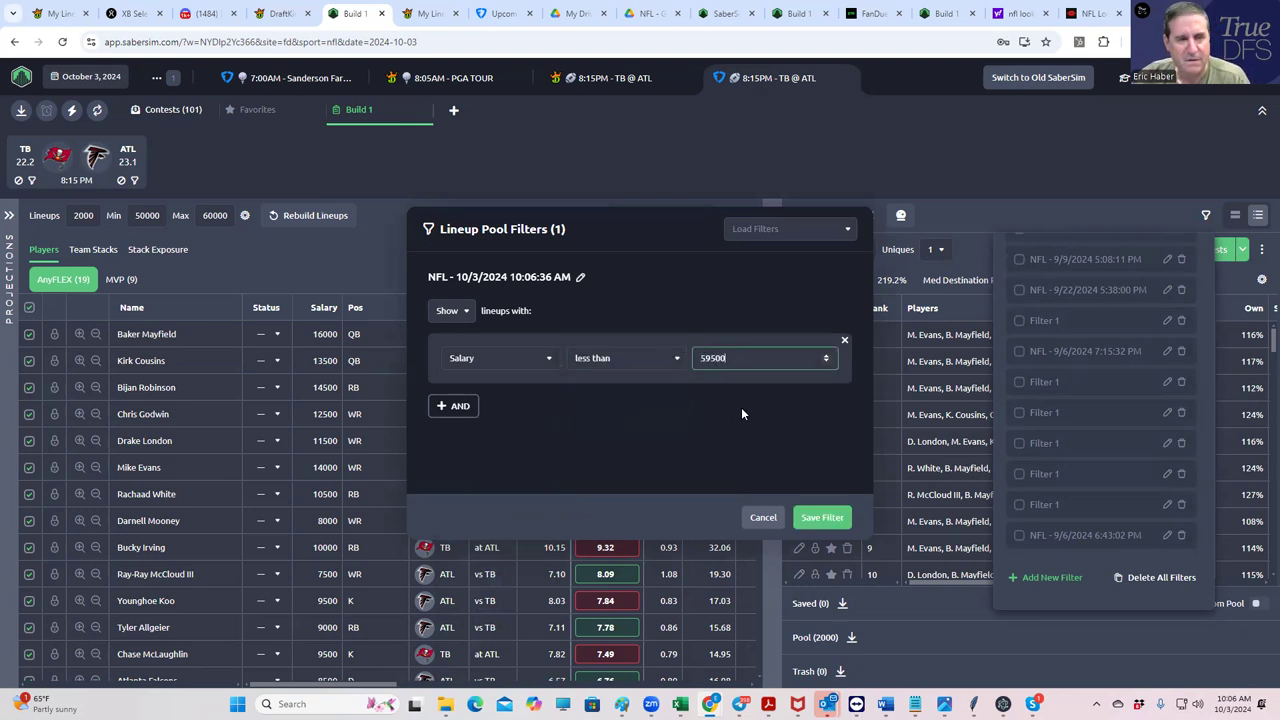
{"action": "left_click", "coordinate": [823, 520]}
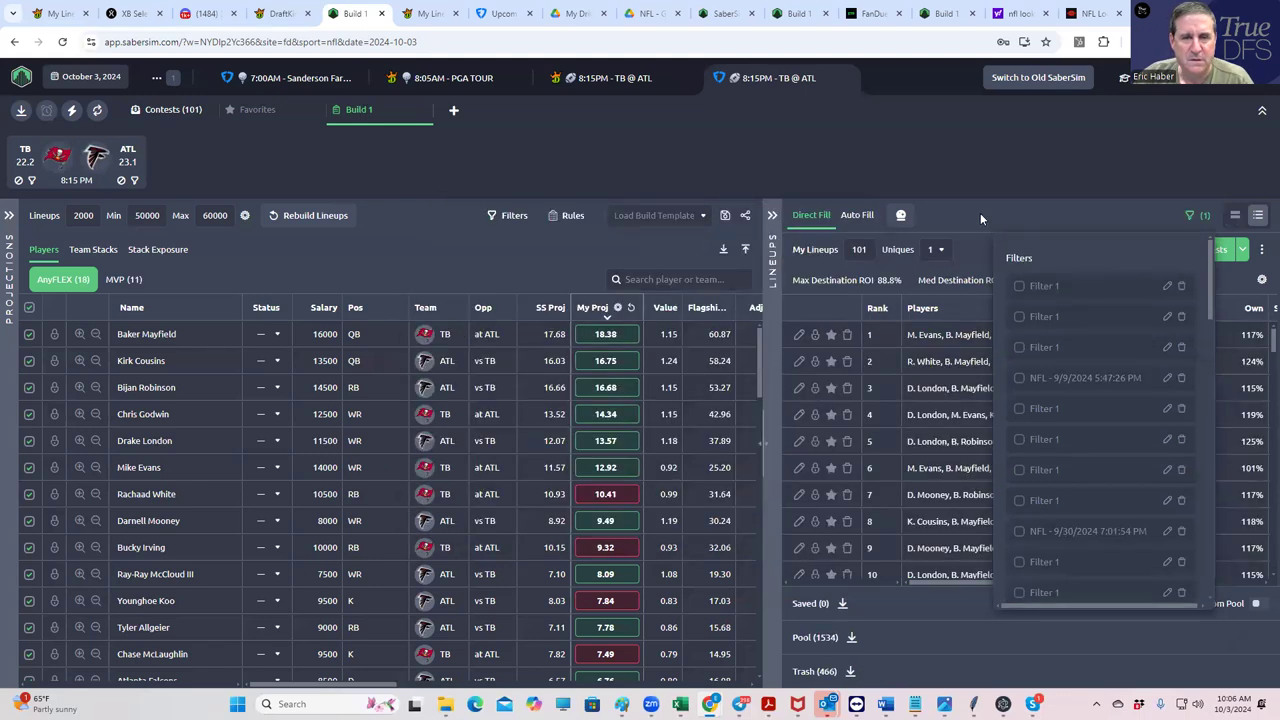
Save lineups to the contests and upload the entries_fd_sg CSV to update all 101 FanDuel entries.
{"action": "left_click", "coordinate": [1193, 249]}
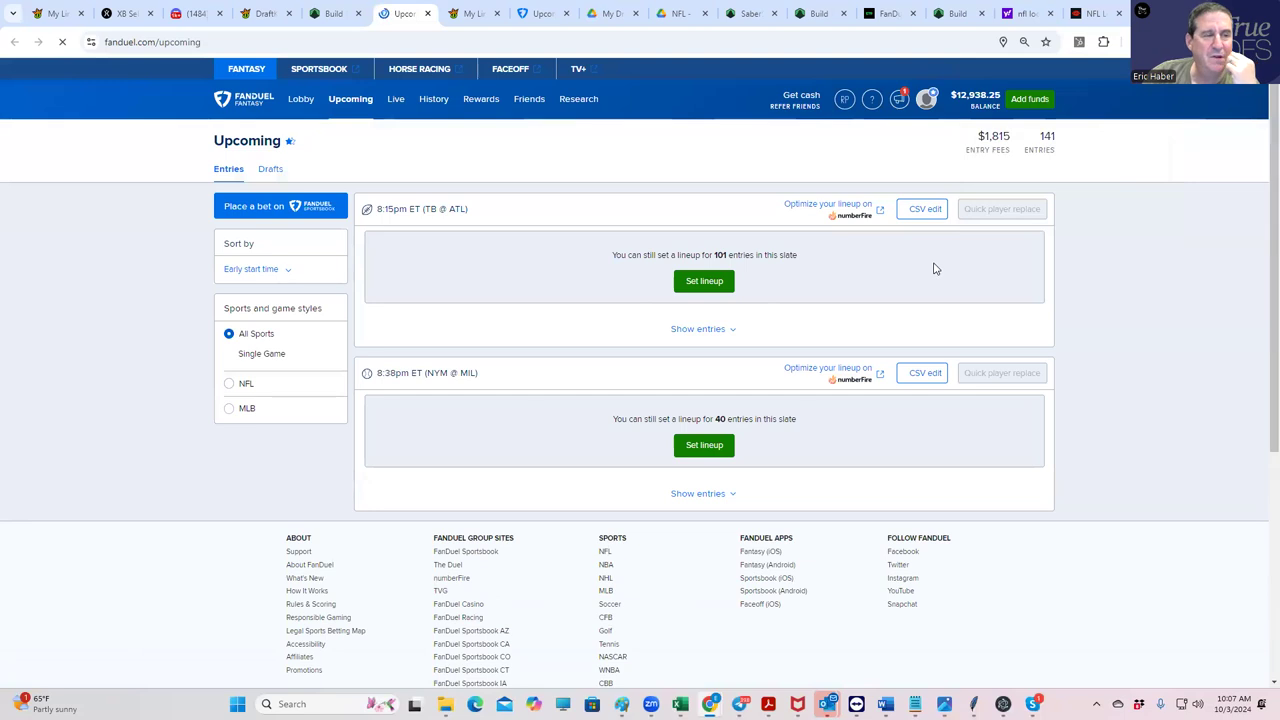
{"action": "left_click", "coordinate": [922, 209]}
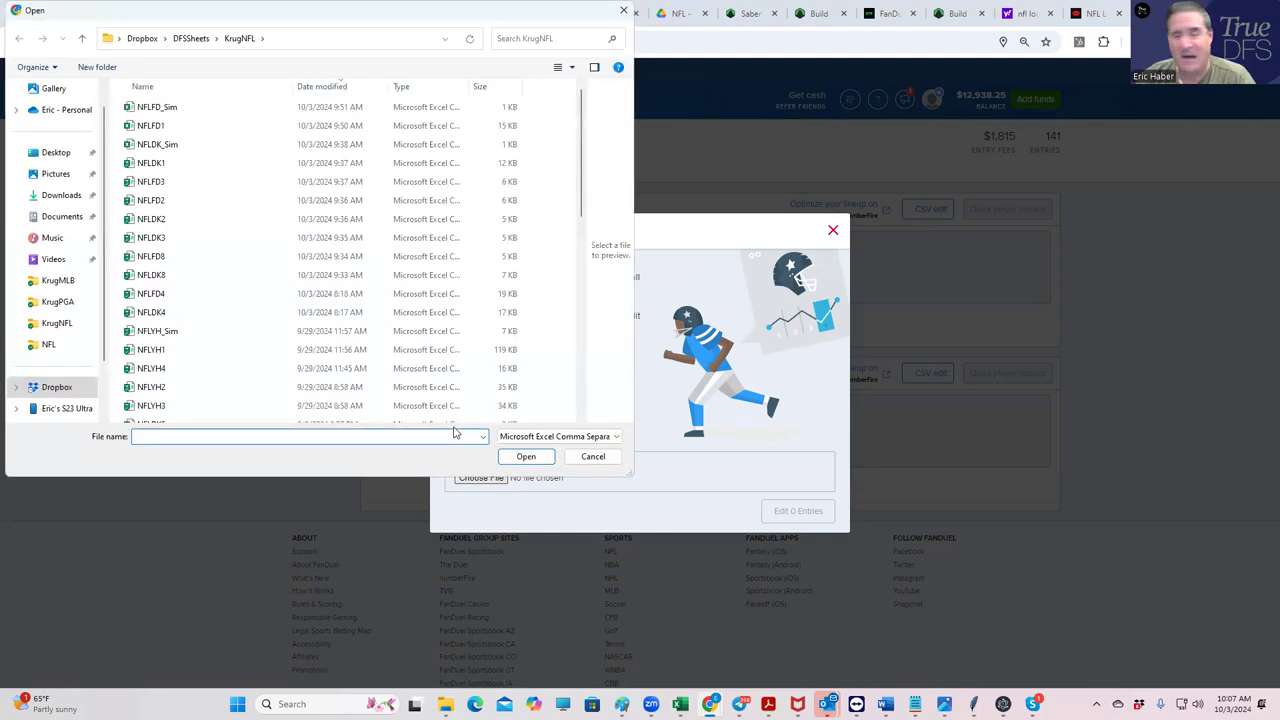
{"action": "left_click", "coordinate": [80, 197]}
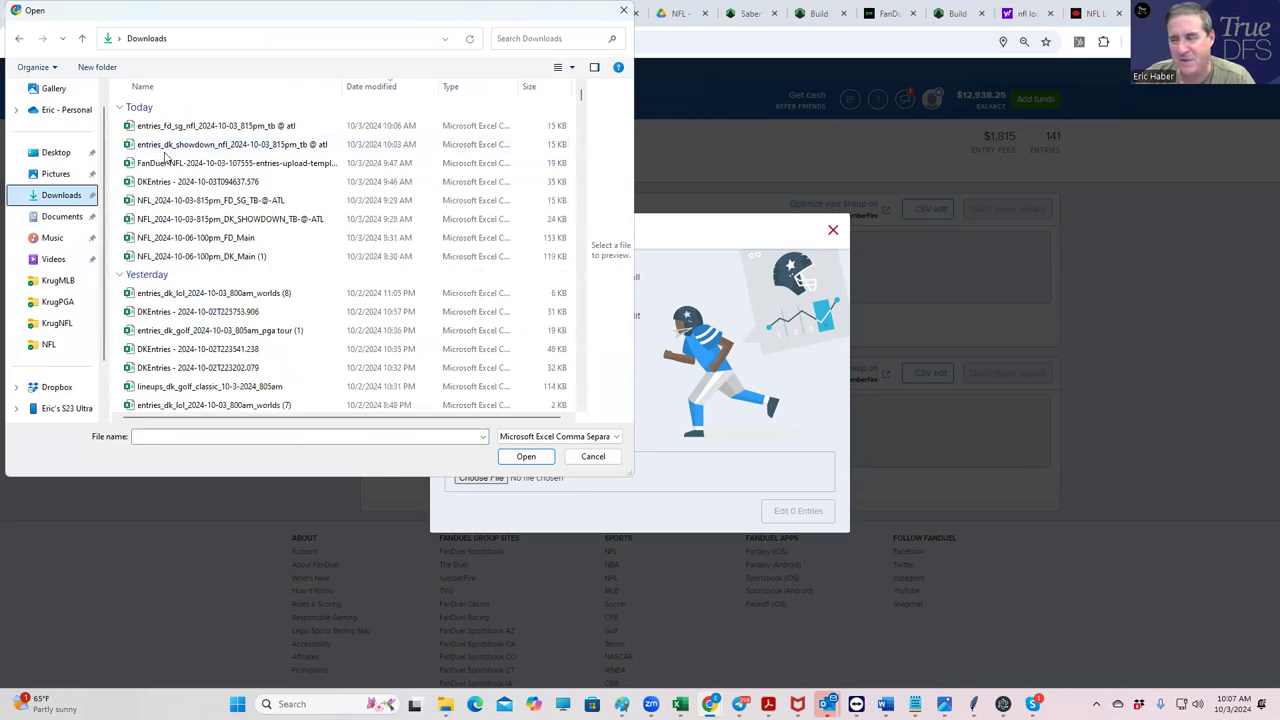
{"action": "left_click", "coordinate": [215, 126]}
{"action": "left_click", "coordinate": [523, 457]}
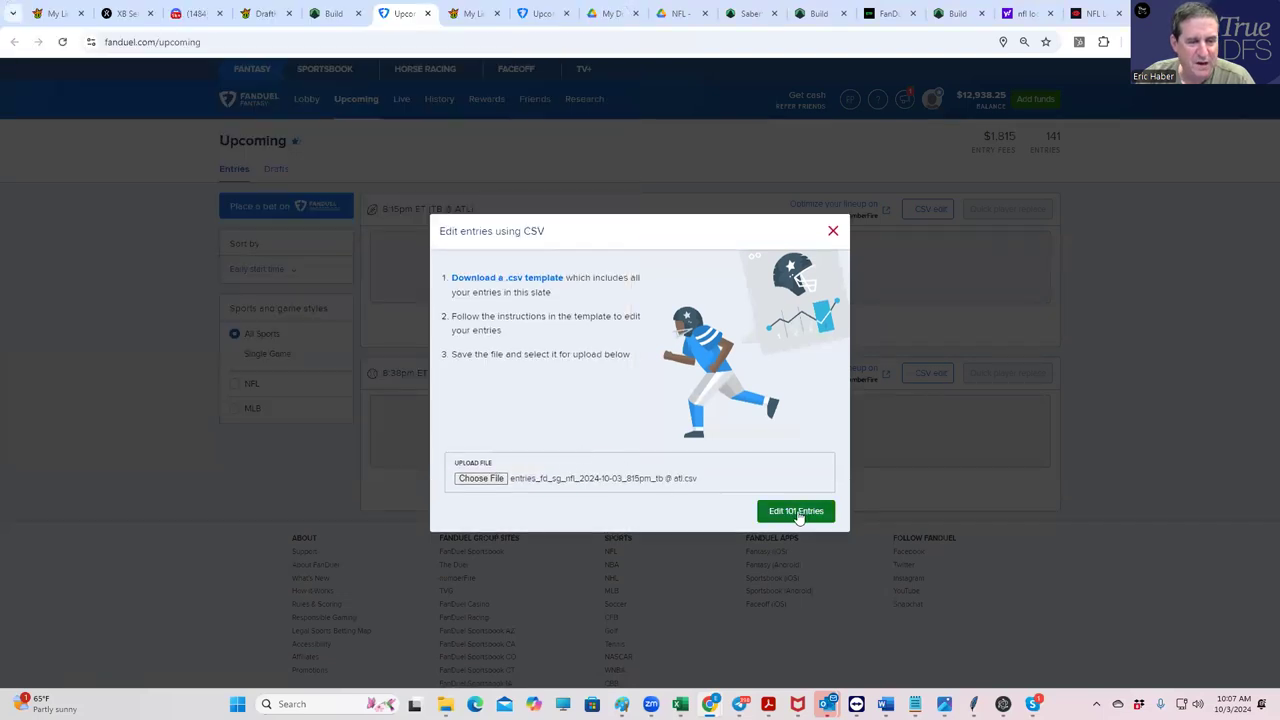
{"action": "left_click", "coordinate": [795, 512]}
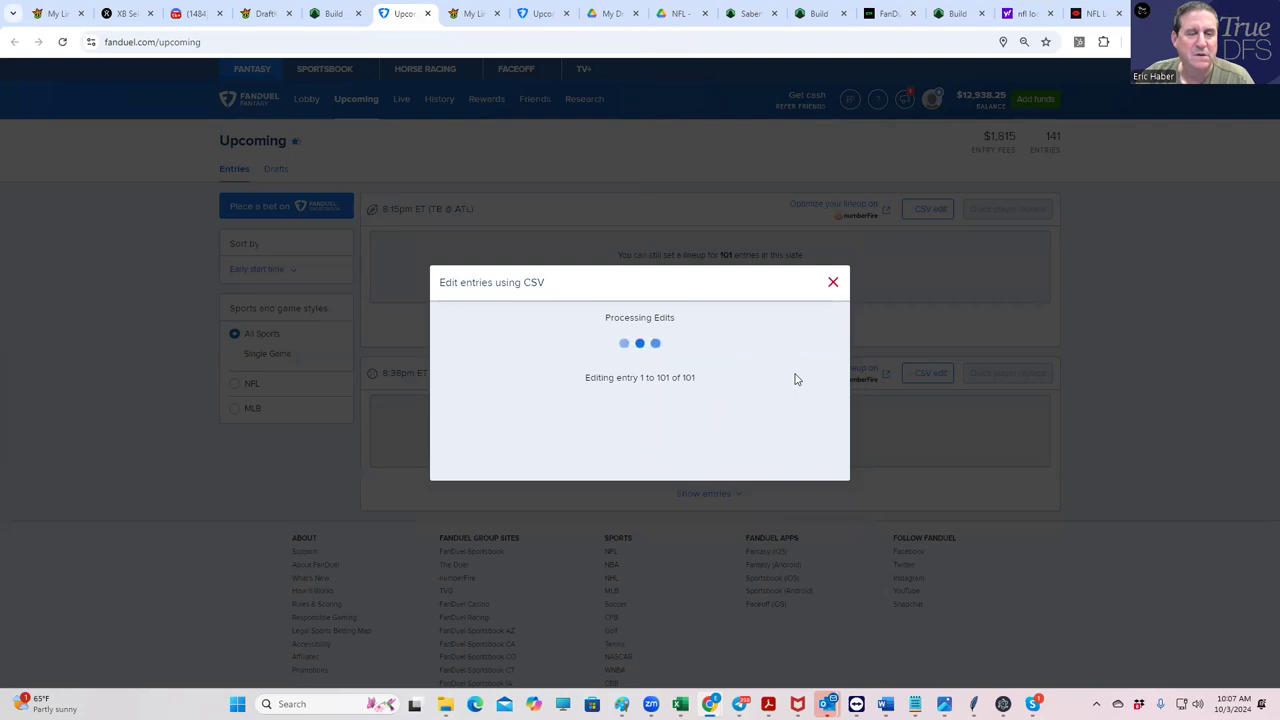
{"action": "left_click", "coordinate": [833, 282]}
{"action": "left_click", "coordinate": [350, 100]}
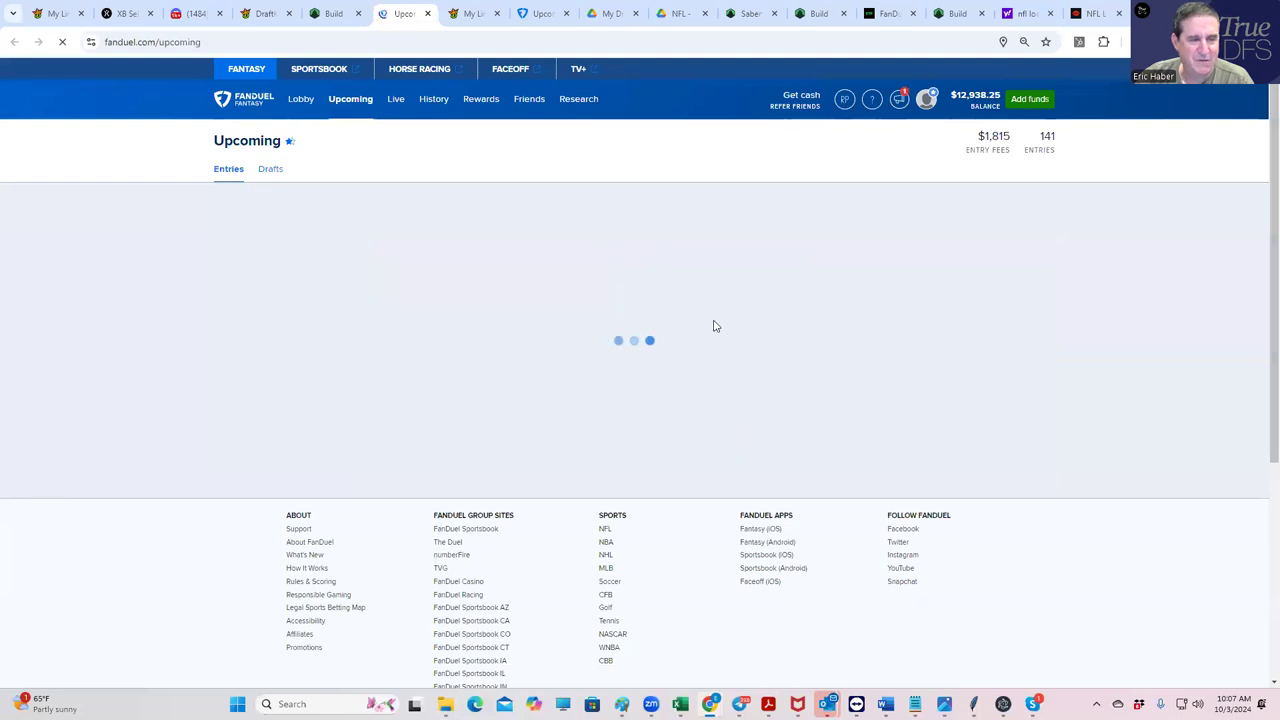